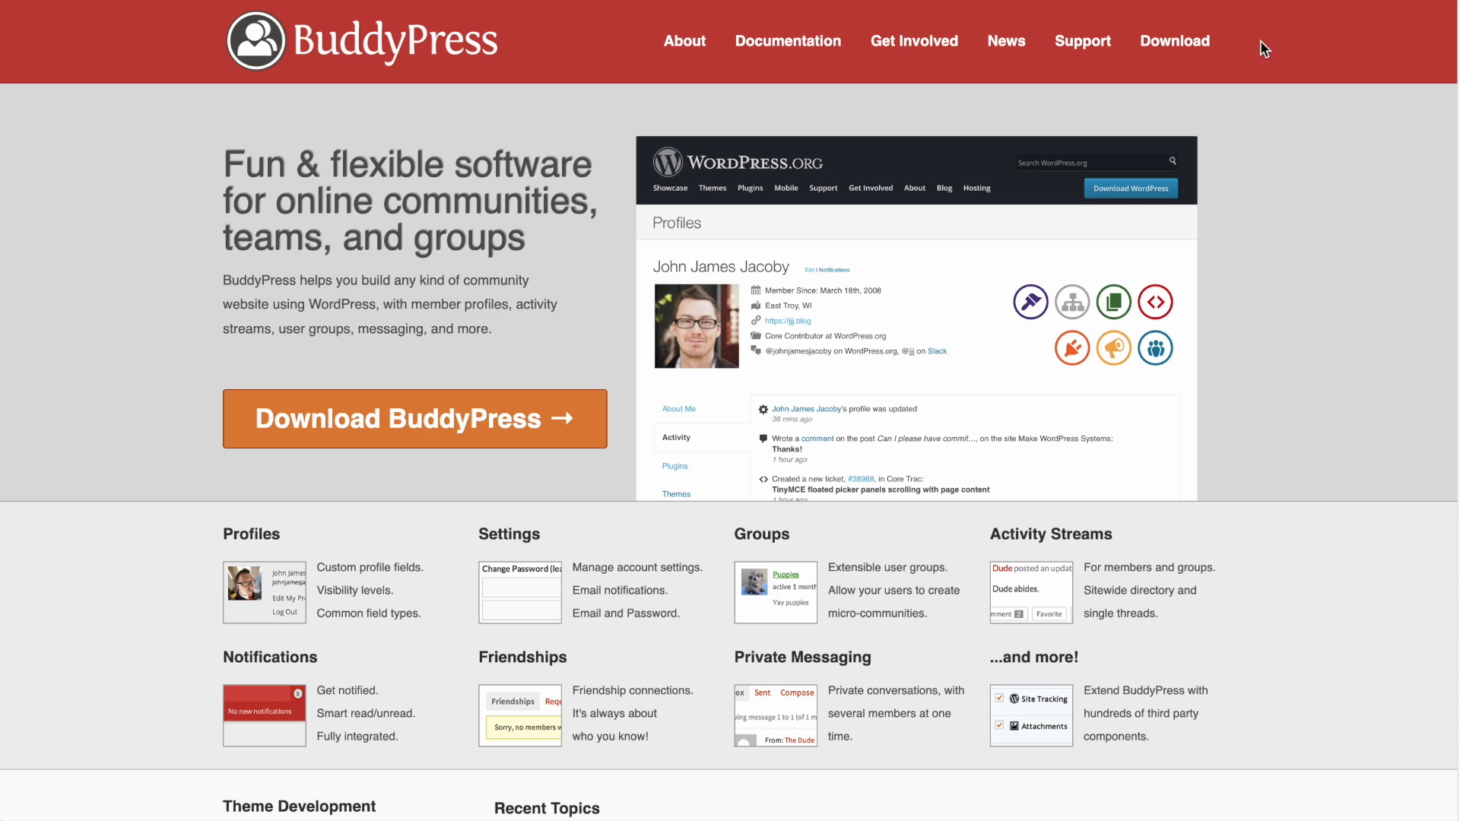
- Look through the BuddyPress homepage and the AIOSEO homepage to see what each plugin offers
scroll(1312, 339, down, 2)
scroll(1313, 342, down, 4)
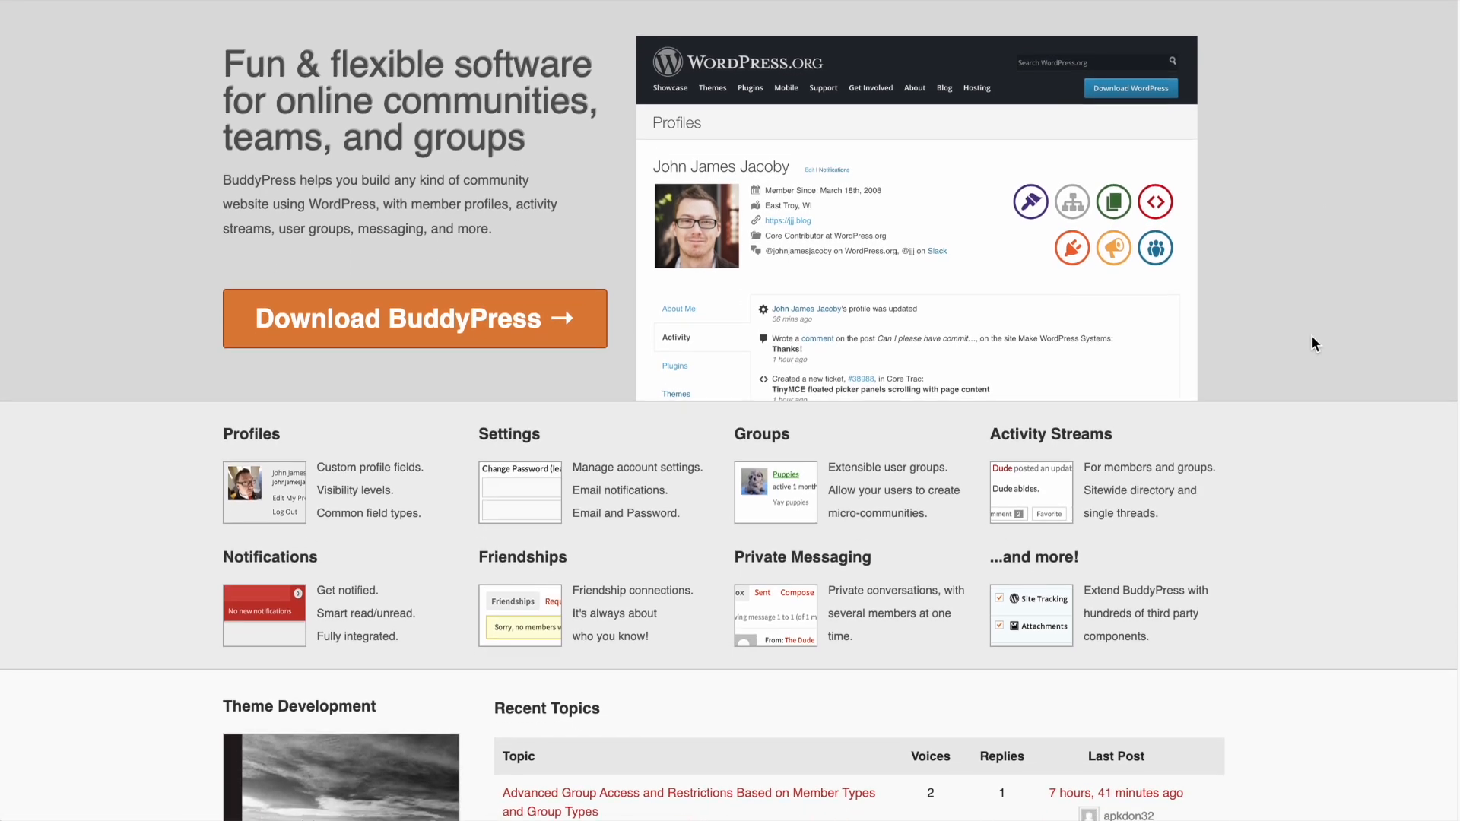
scroll(1311, 342, down, 3)
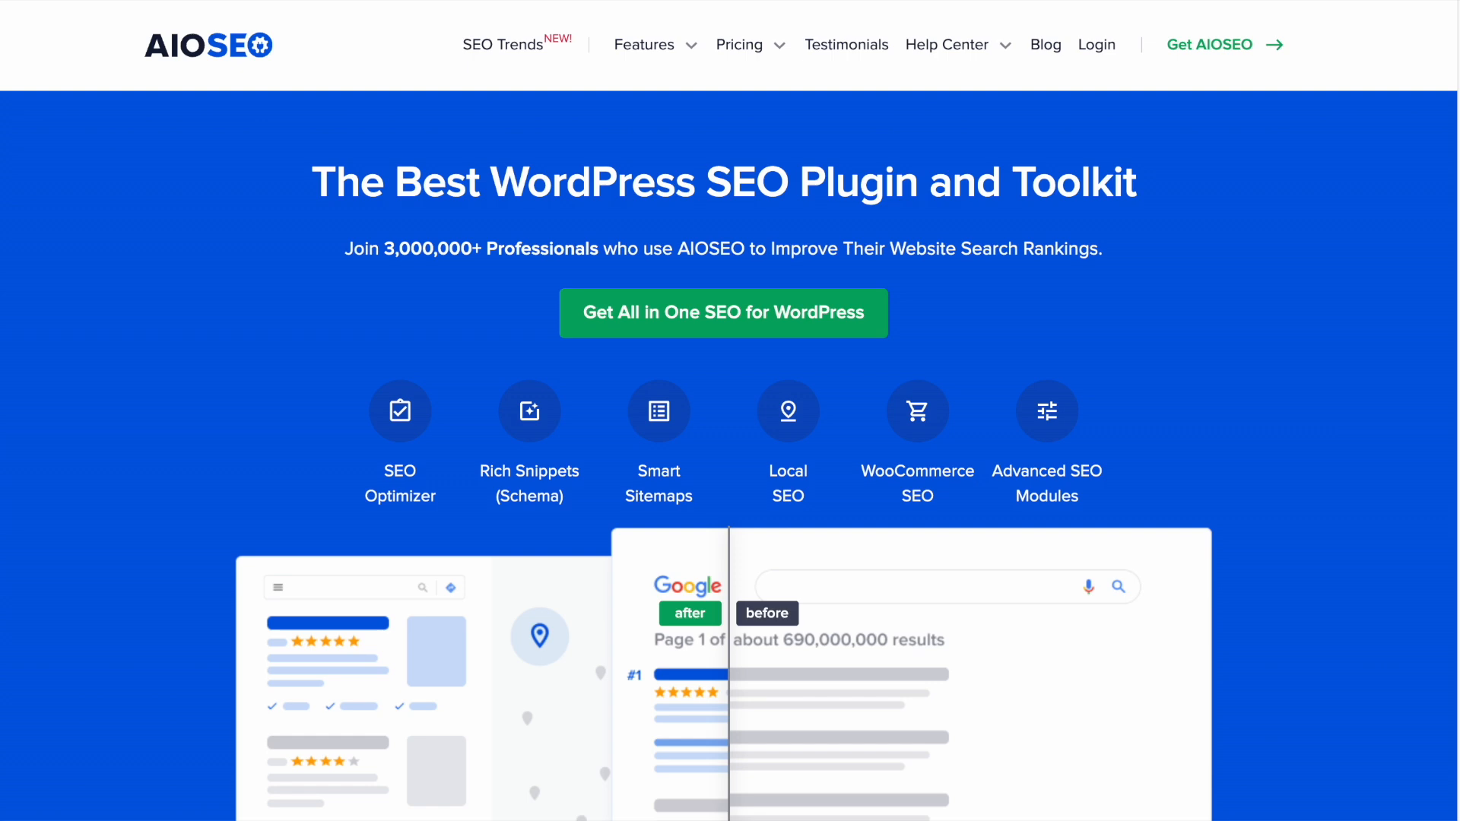
scroll(1348, 414, down, 2)
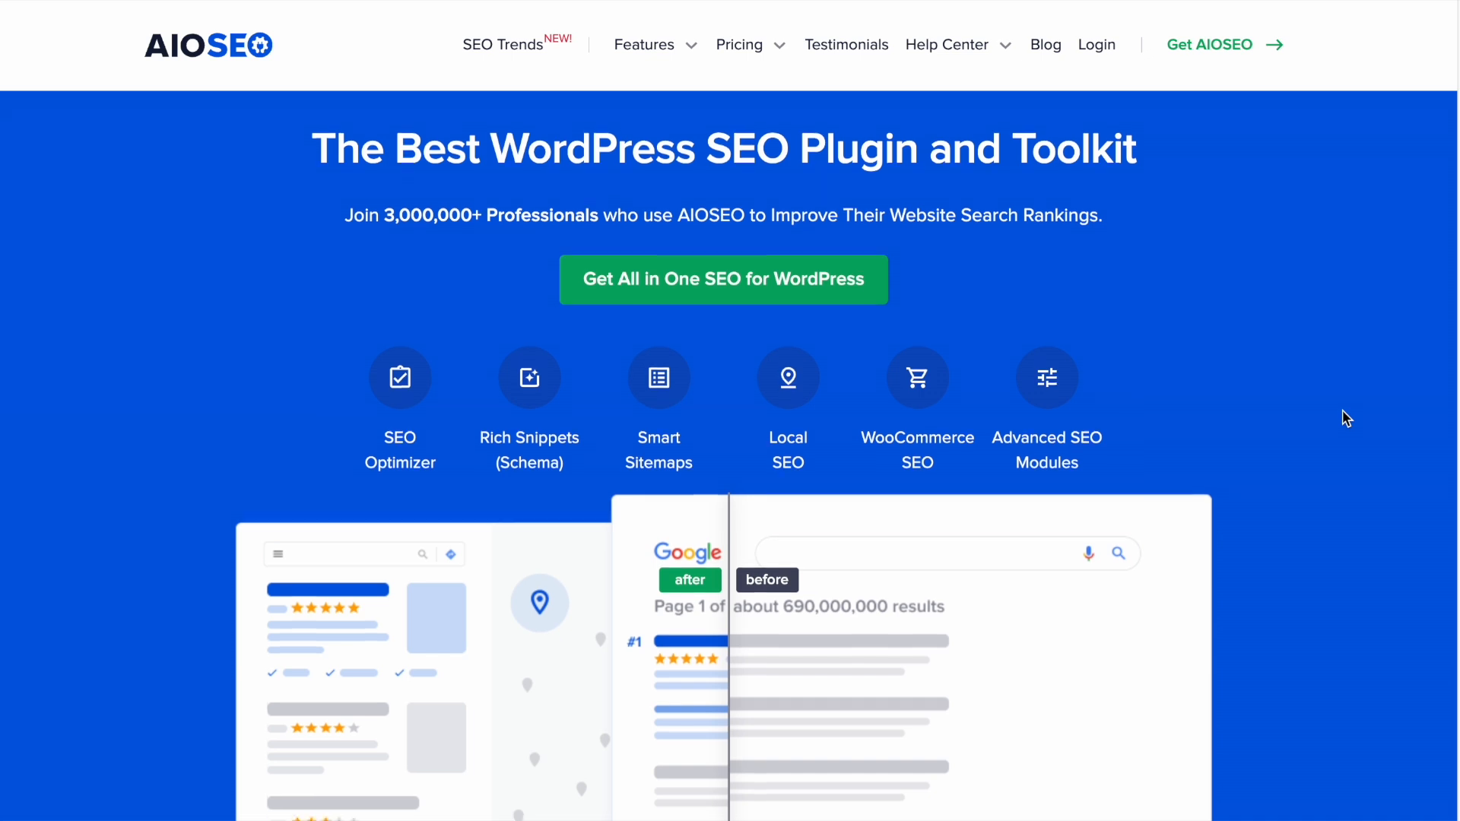
scroll(1346, 418, down, 2)
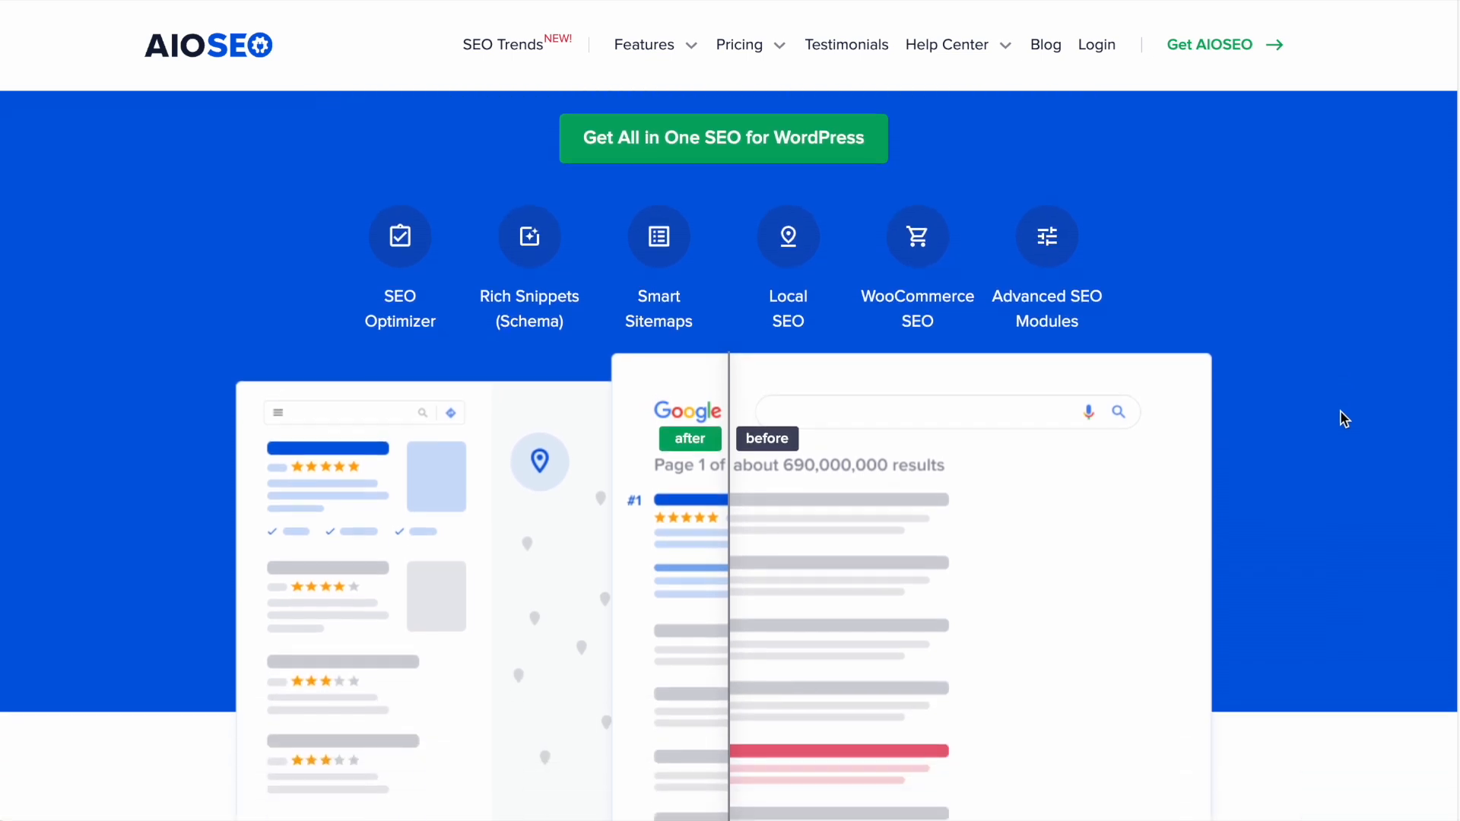
scroll(1335, 417, down, 2)
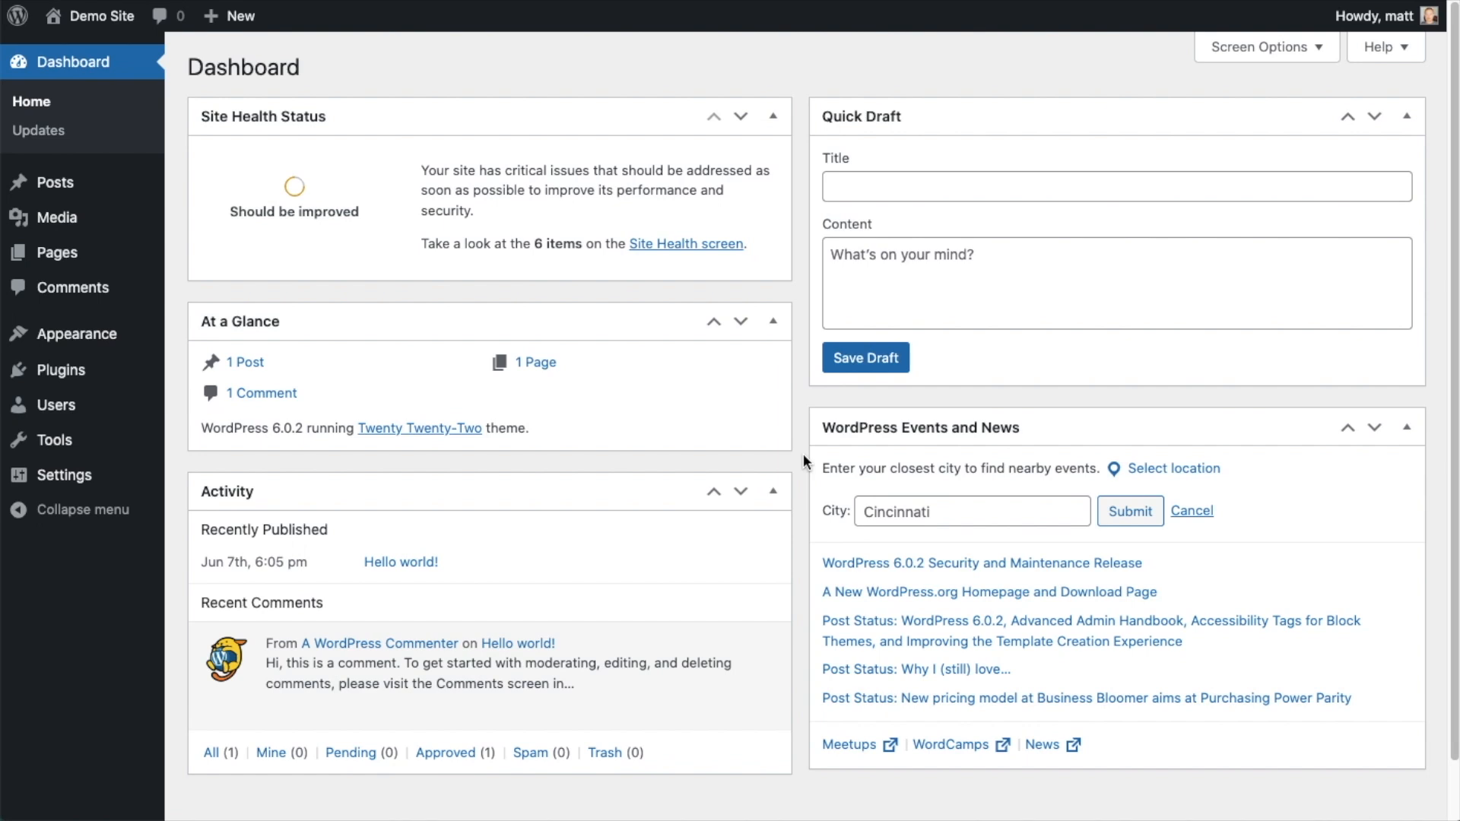
- Open the WordPress page for adding plugins and download the AIOSEO Pro plugin from the AIOSEO account's downloads
click(68, 377)
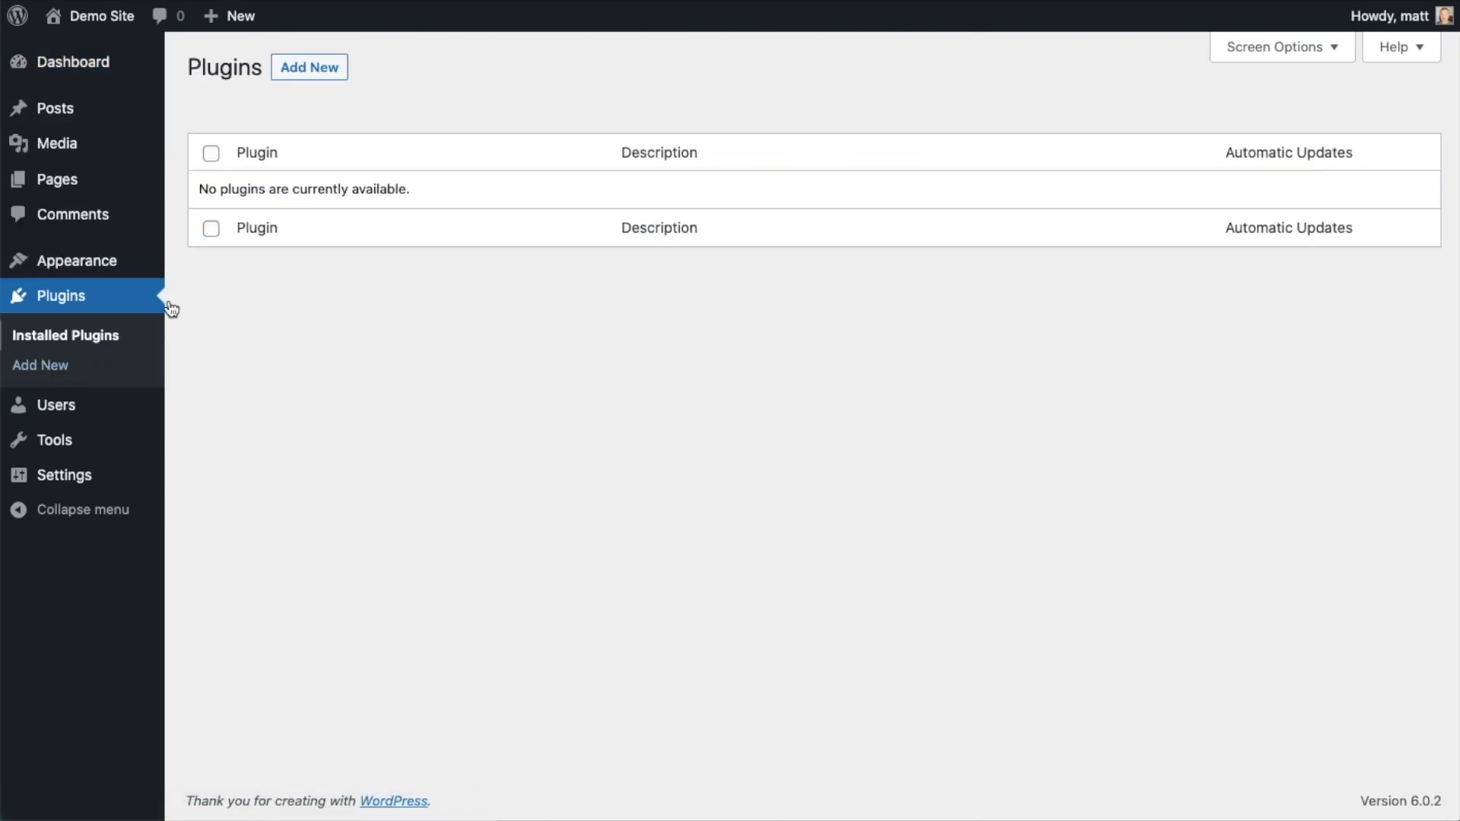
click(318, 74)
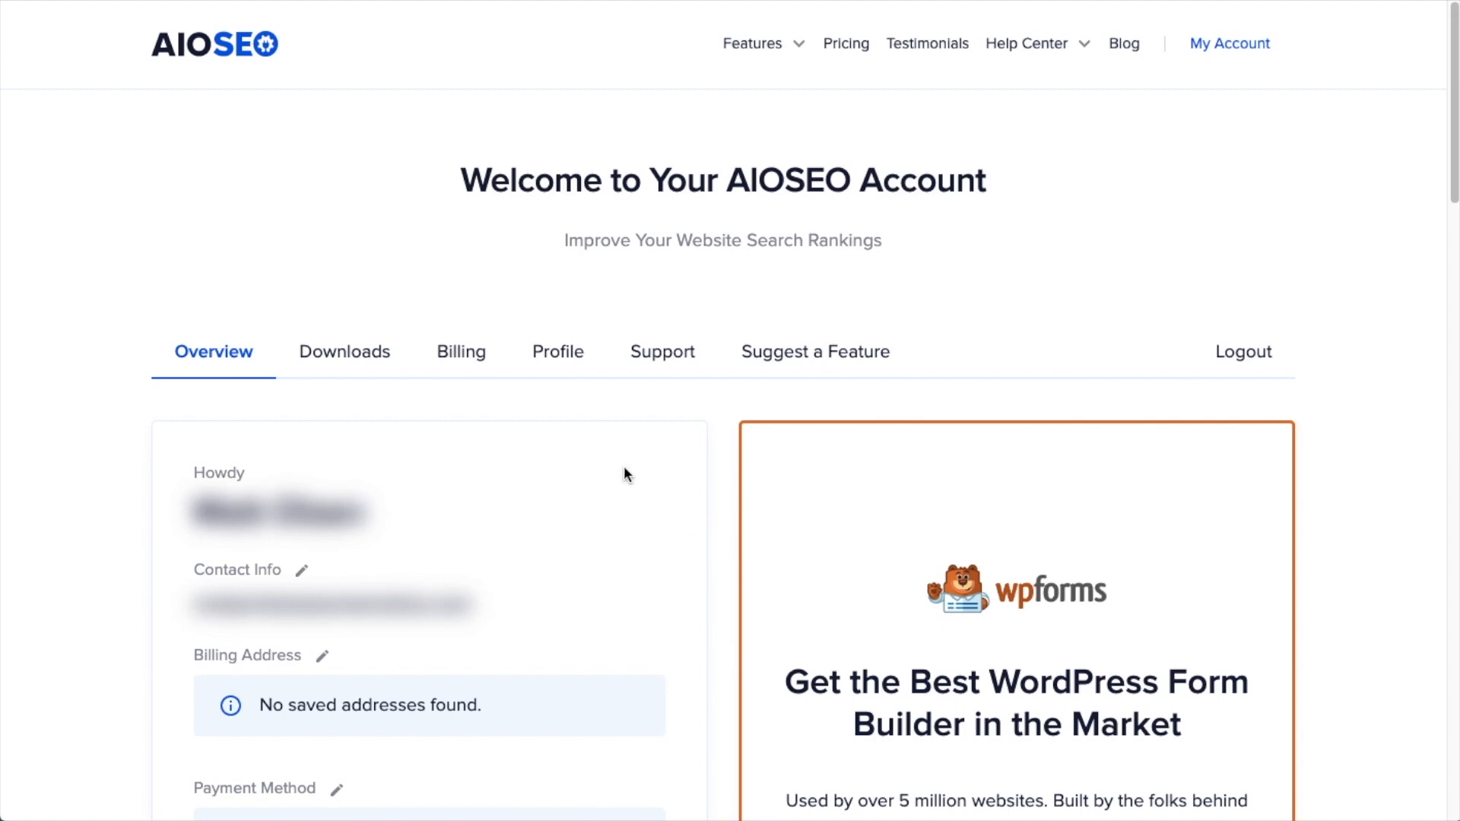
click(367, 359)
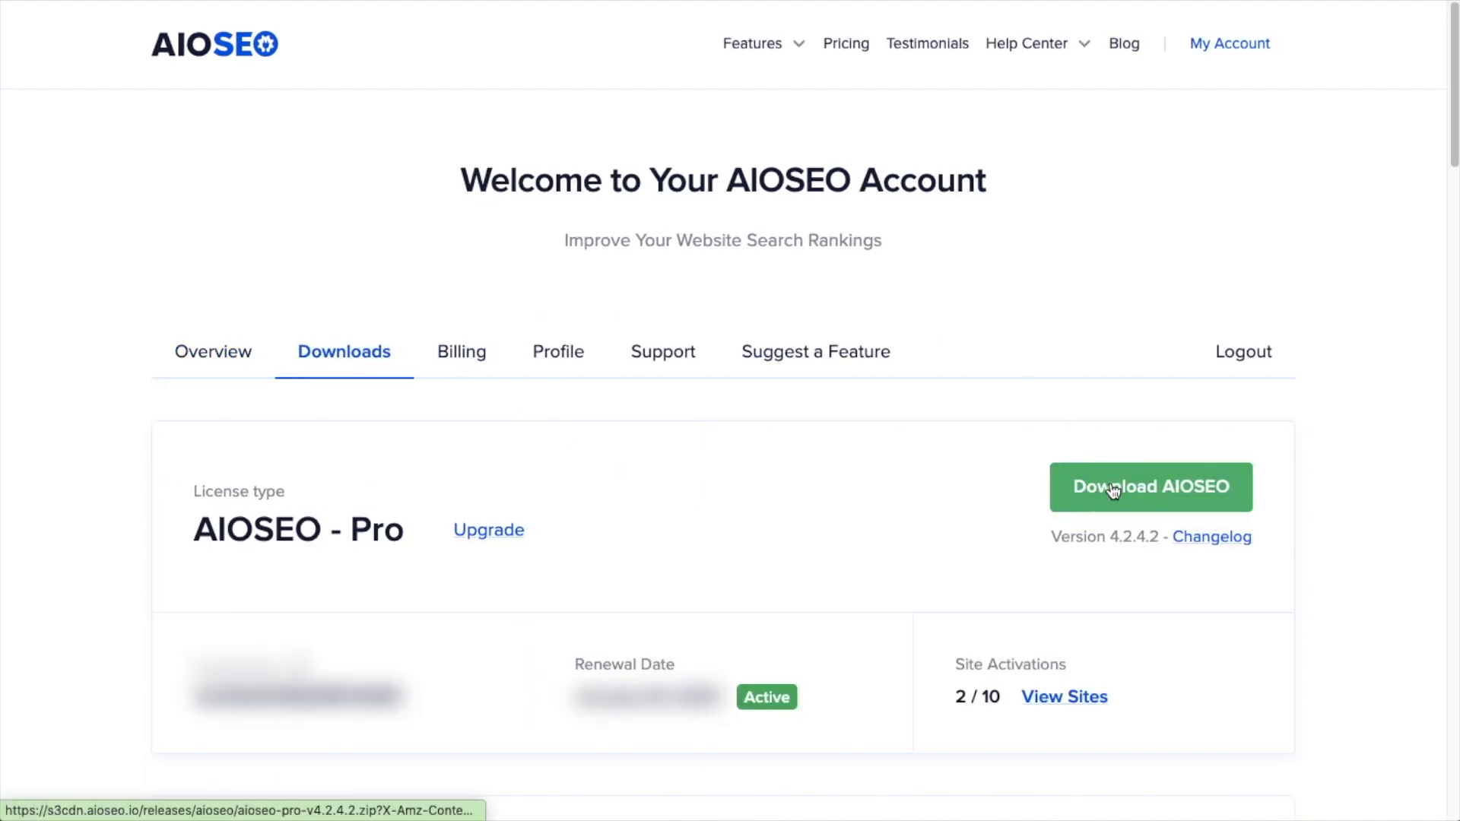
click(1112, 491)
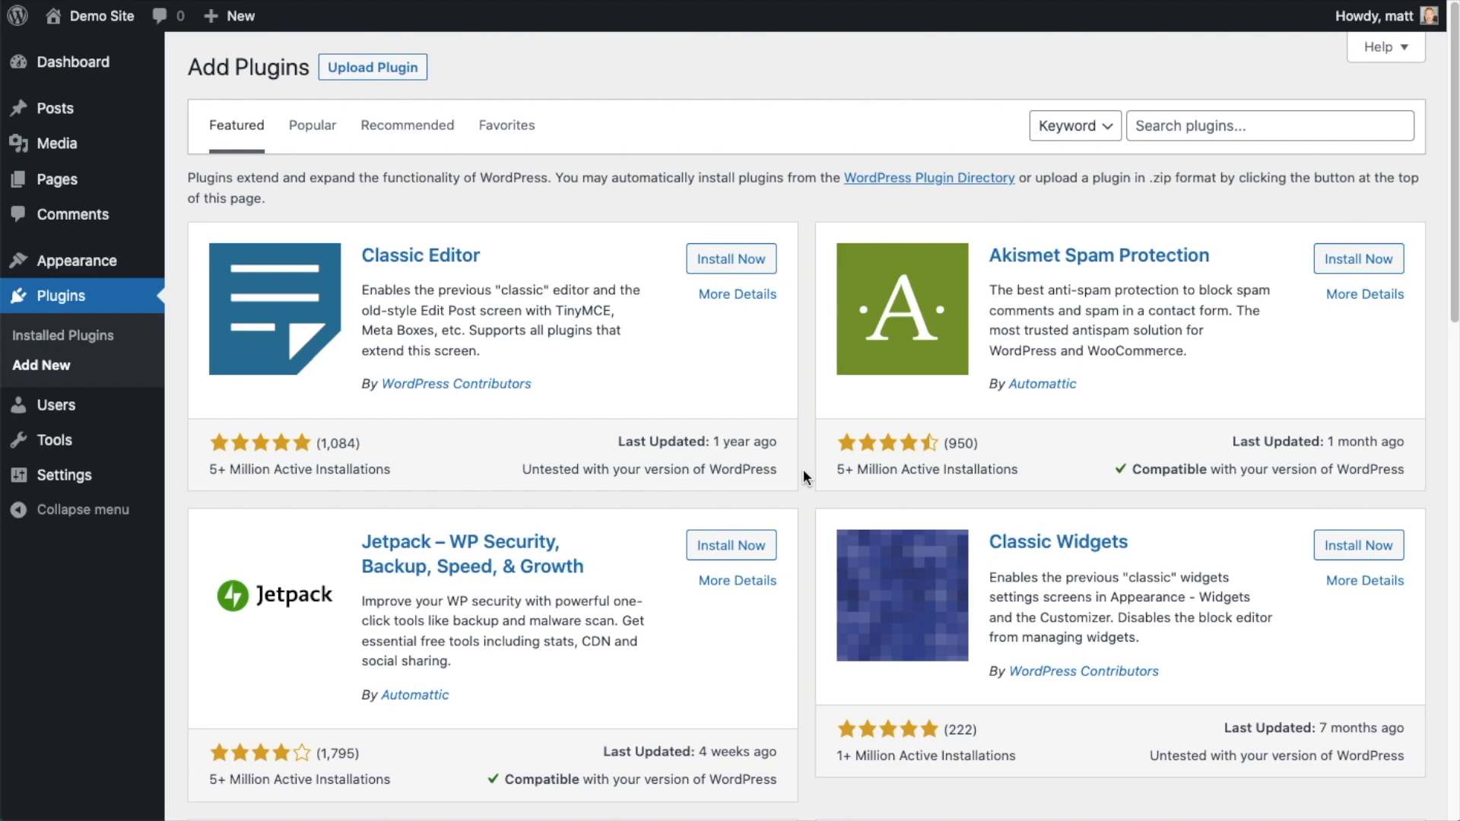
- Upload aioseo-pro-v4.2.4.2.zip from the Downloads folder, install and activate it, and leave the setup wizard for the dashboard
click(389, 65)
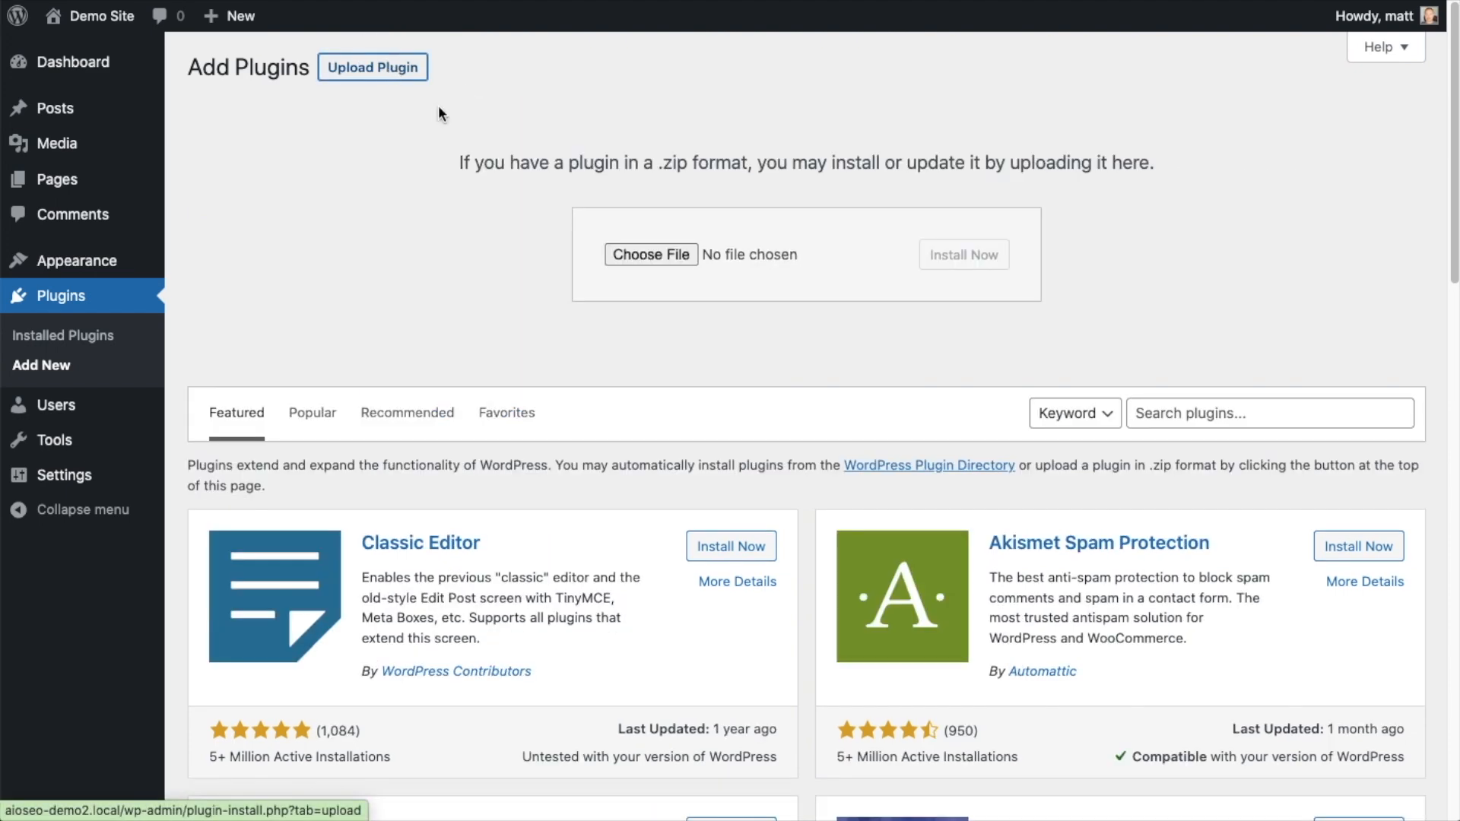
click(650, 255)
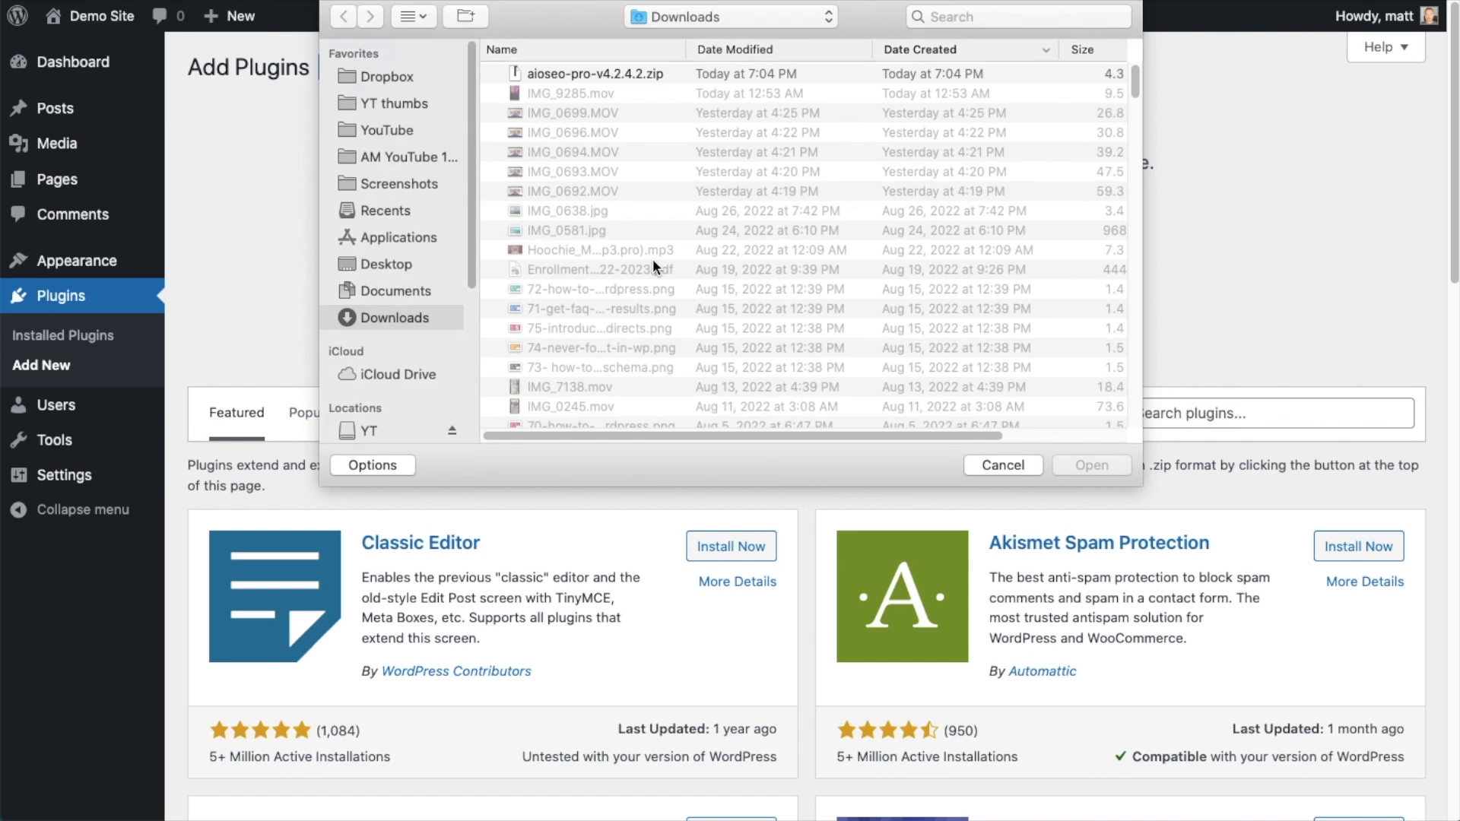
double_click(585, 73)
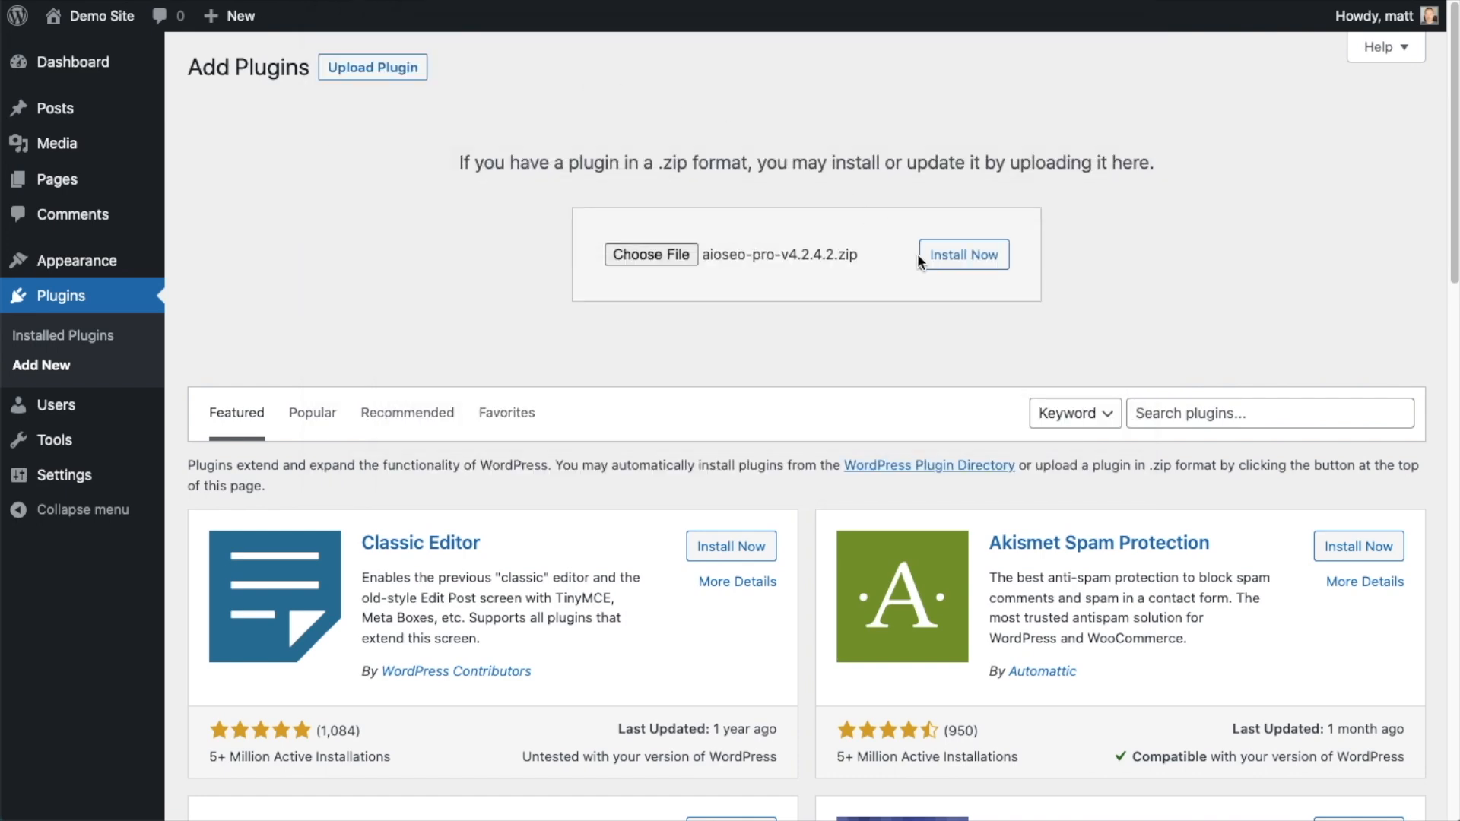
click(945, 263)
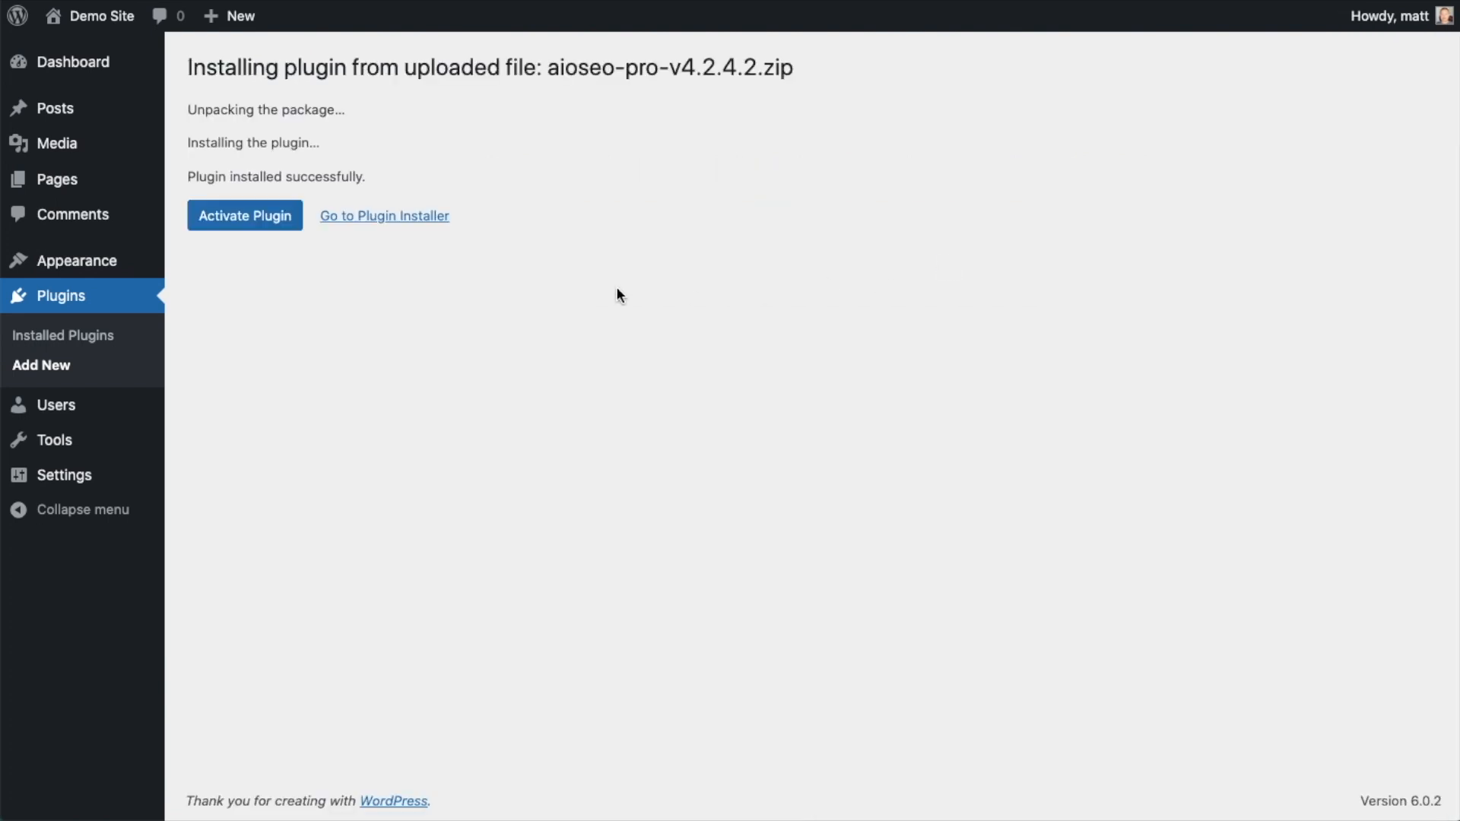
click(237, 217)
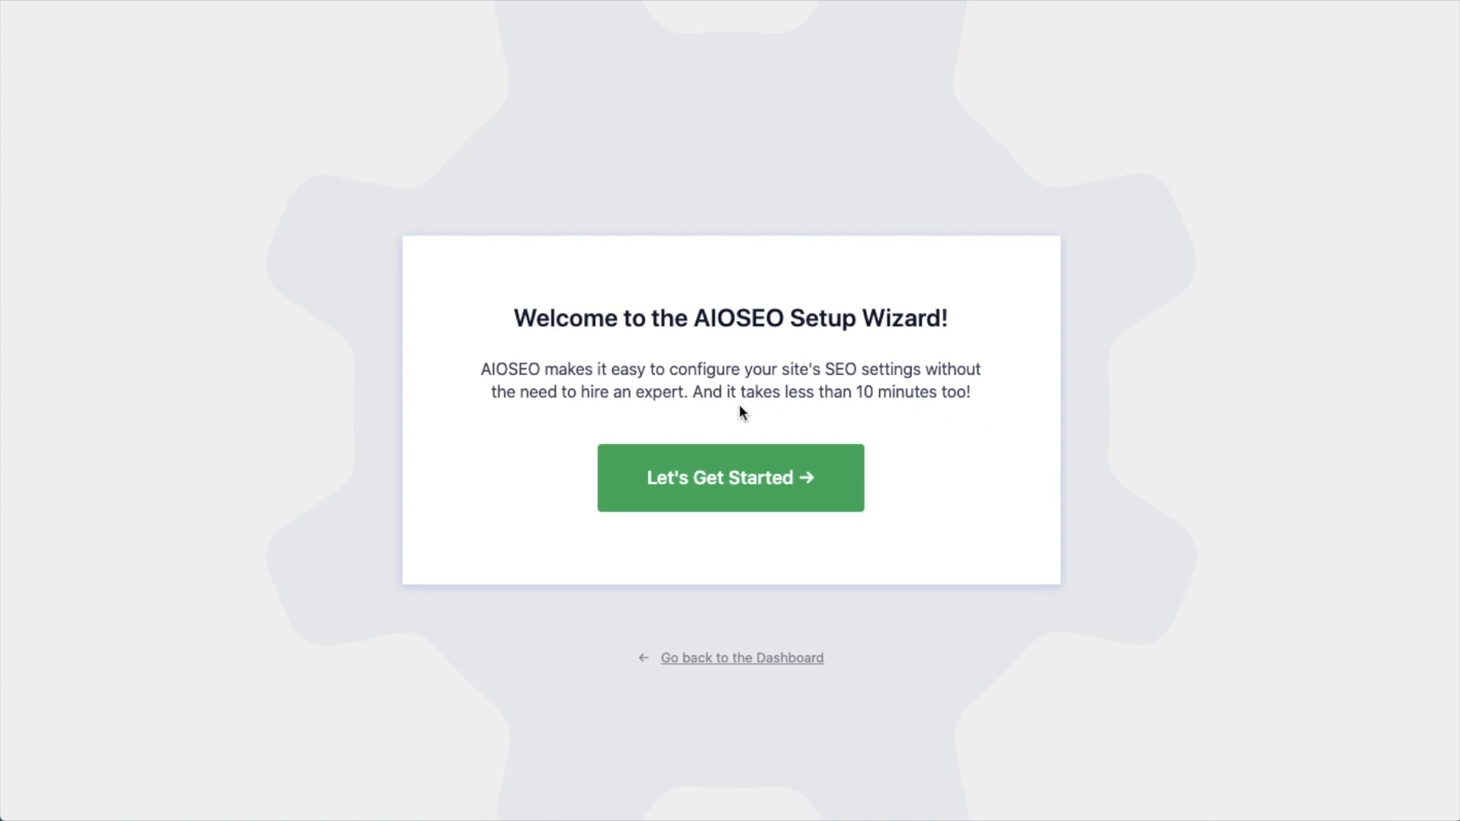
click(740, 666)
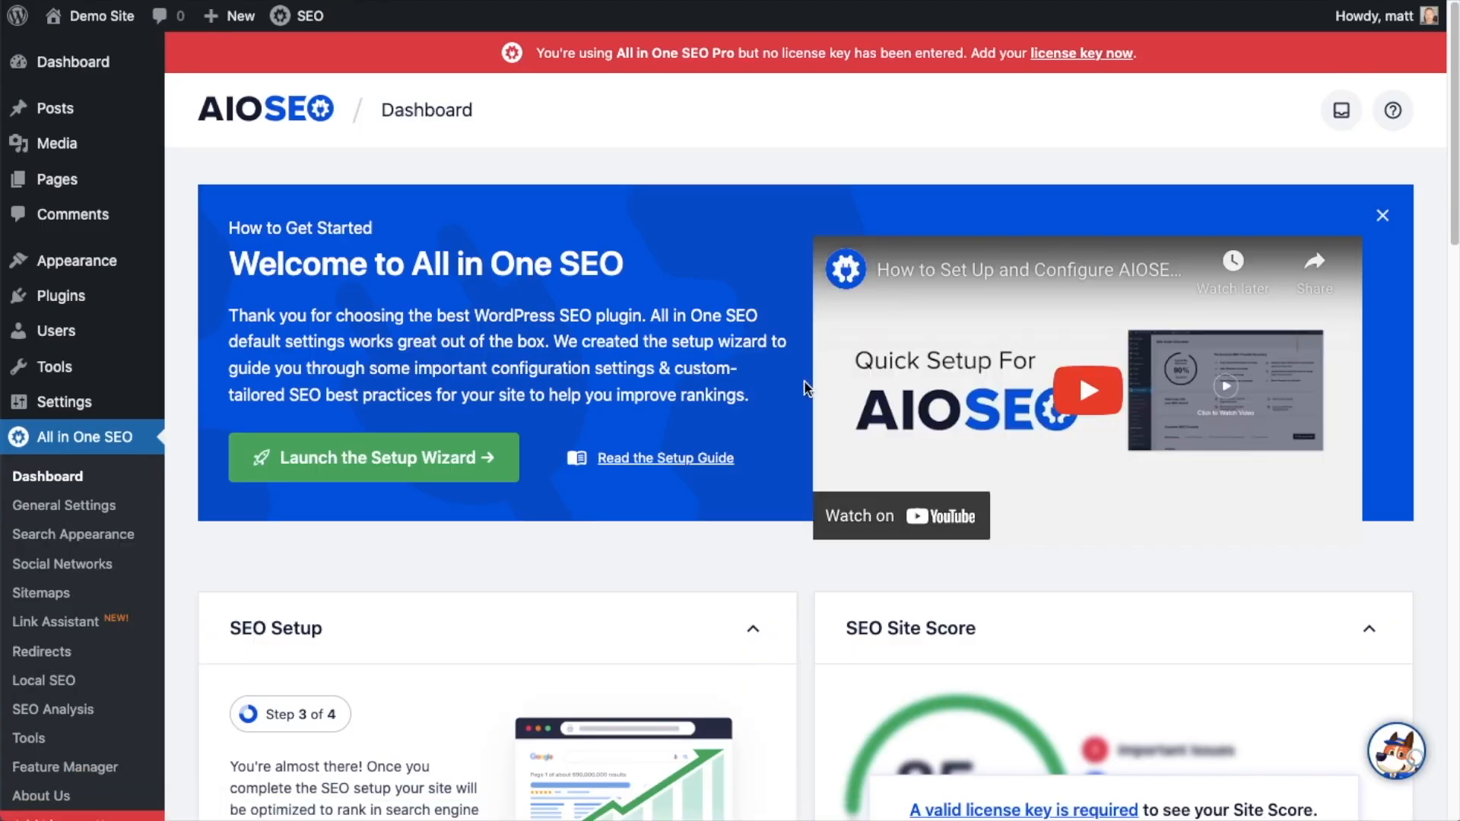
- Open AIOSEO's General Settings and copy the Pro license key from the AIOSEO account's downloads page
scroll(804, 380, down, 4)
scroll(805, 380, down, 3)
click(1006, 300)
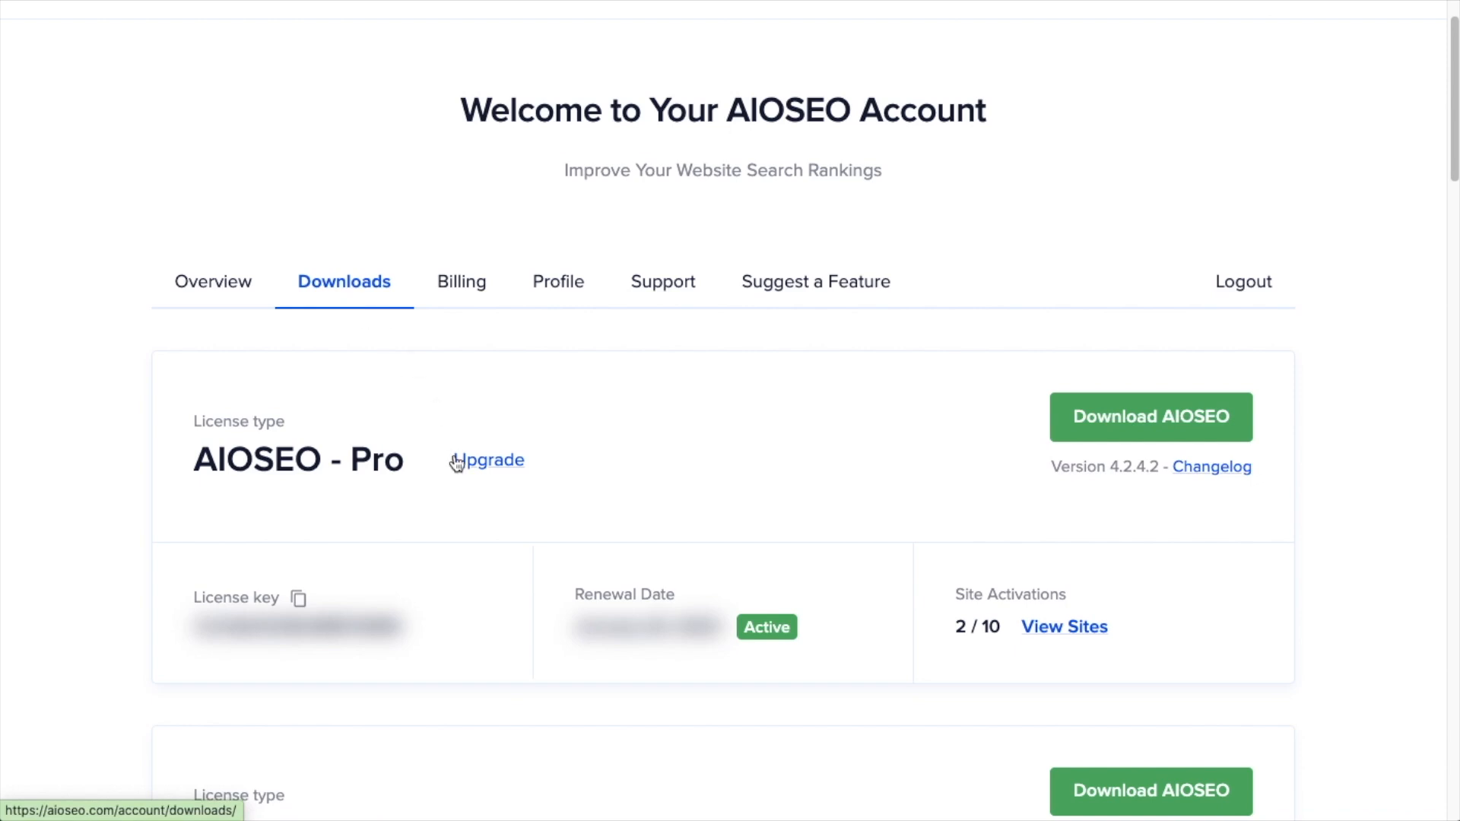
click(299, 601)
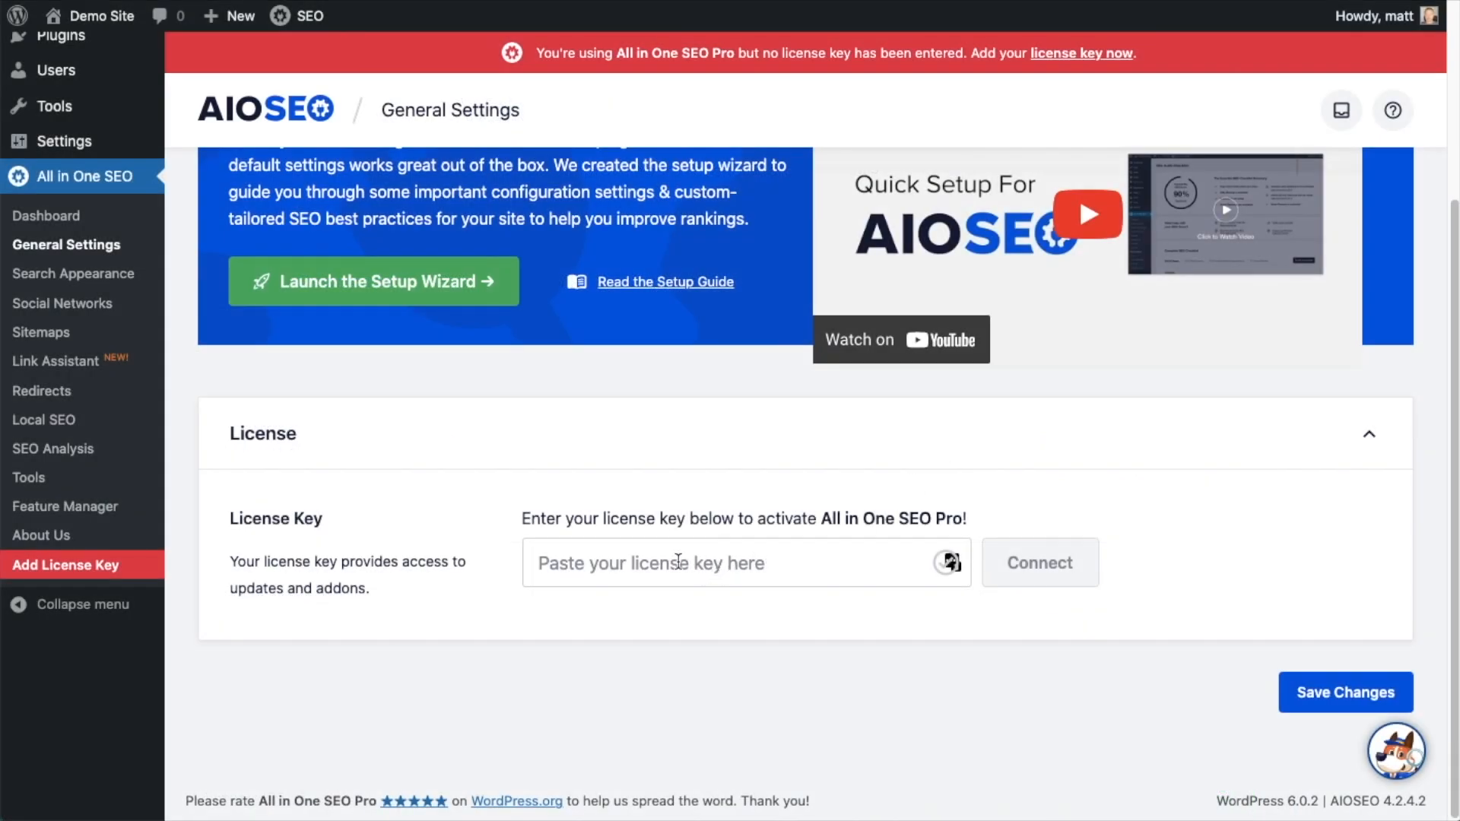
- Paste the license key into AIOSEO's License Key field, connect it and save the changes
click(660, 561)
key(ctrl+v)
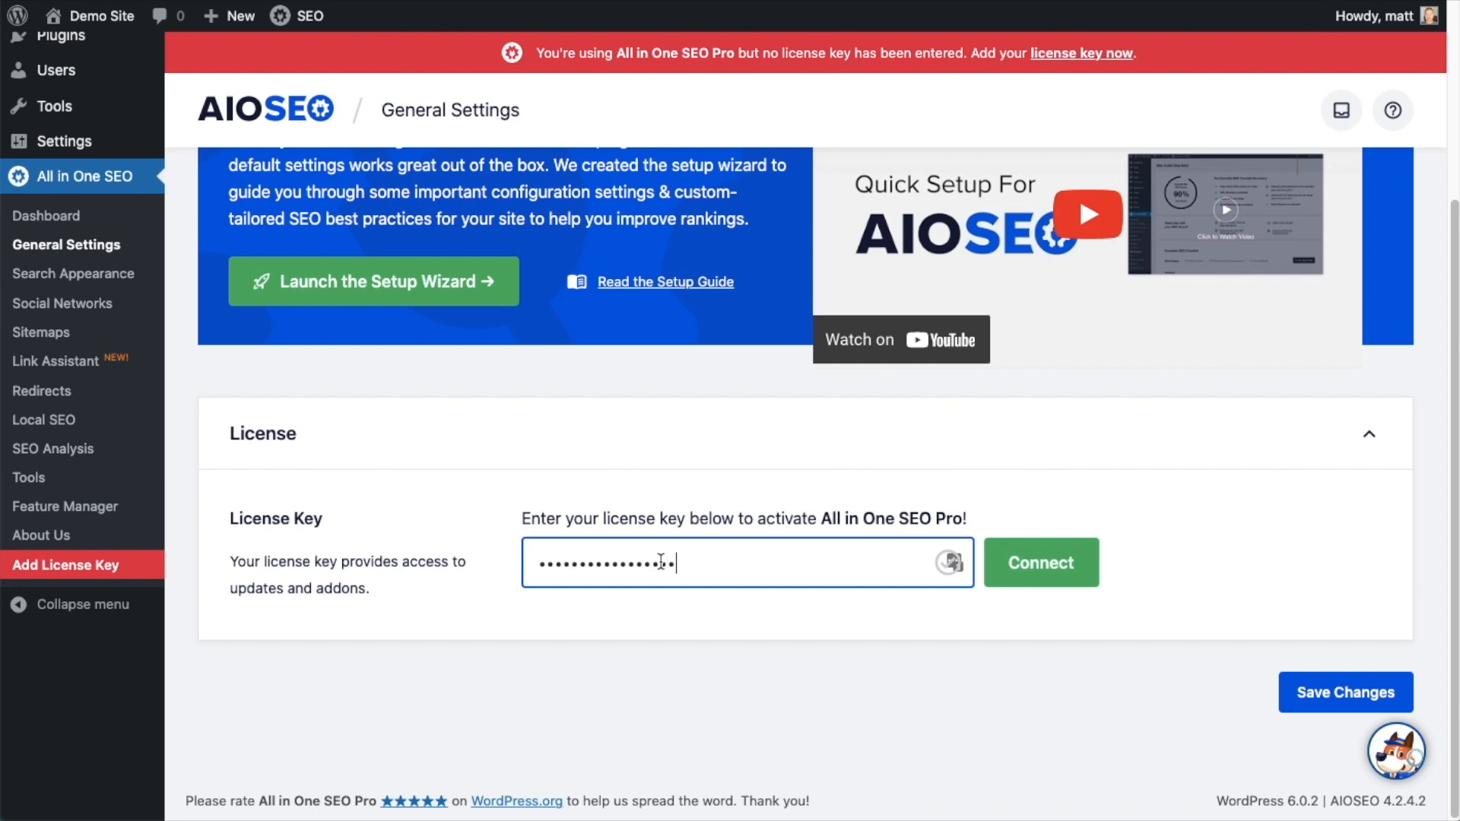
click(1043, 563)
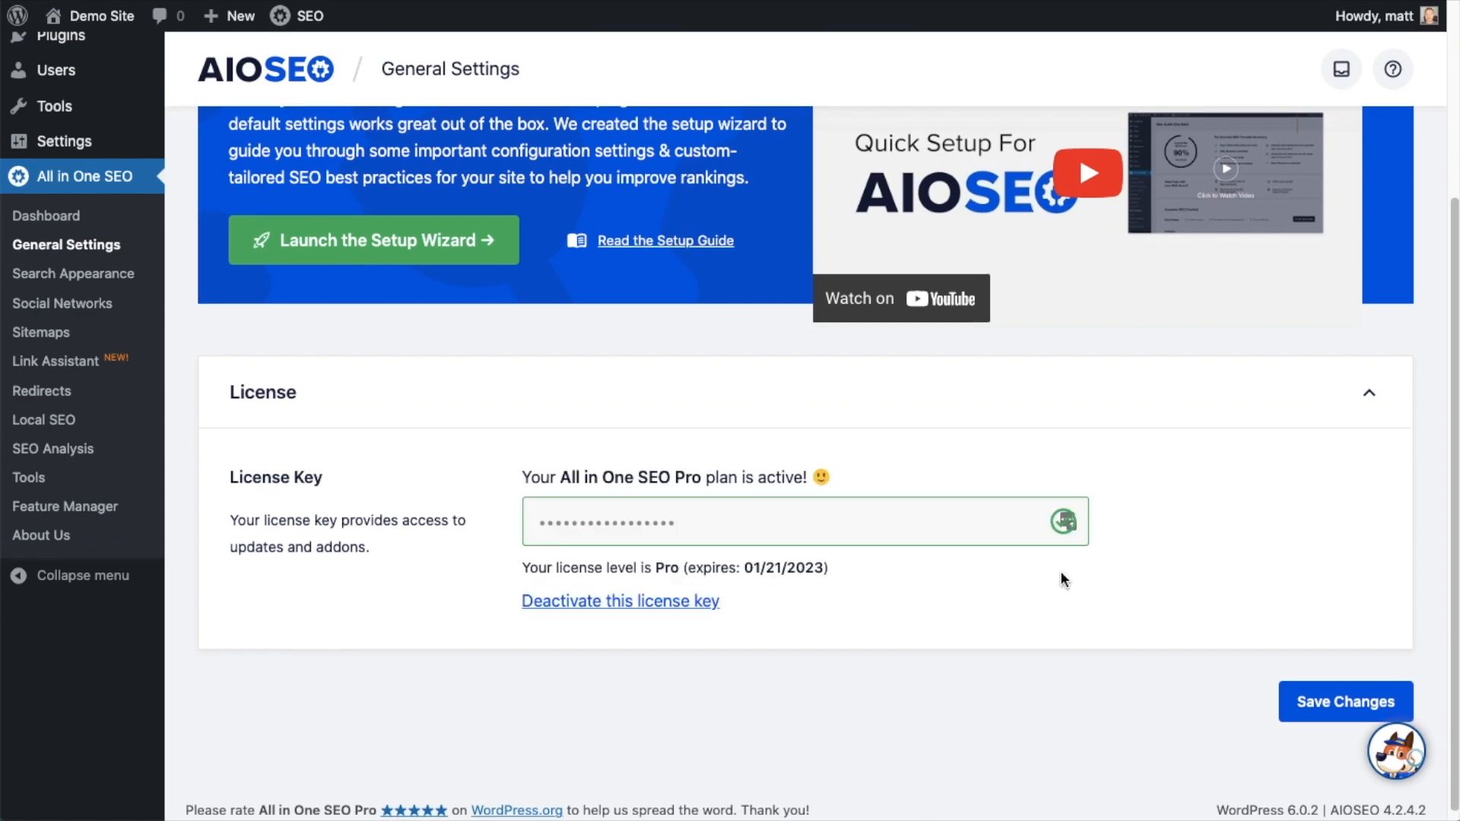
click(1352, 701)
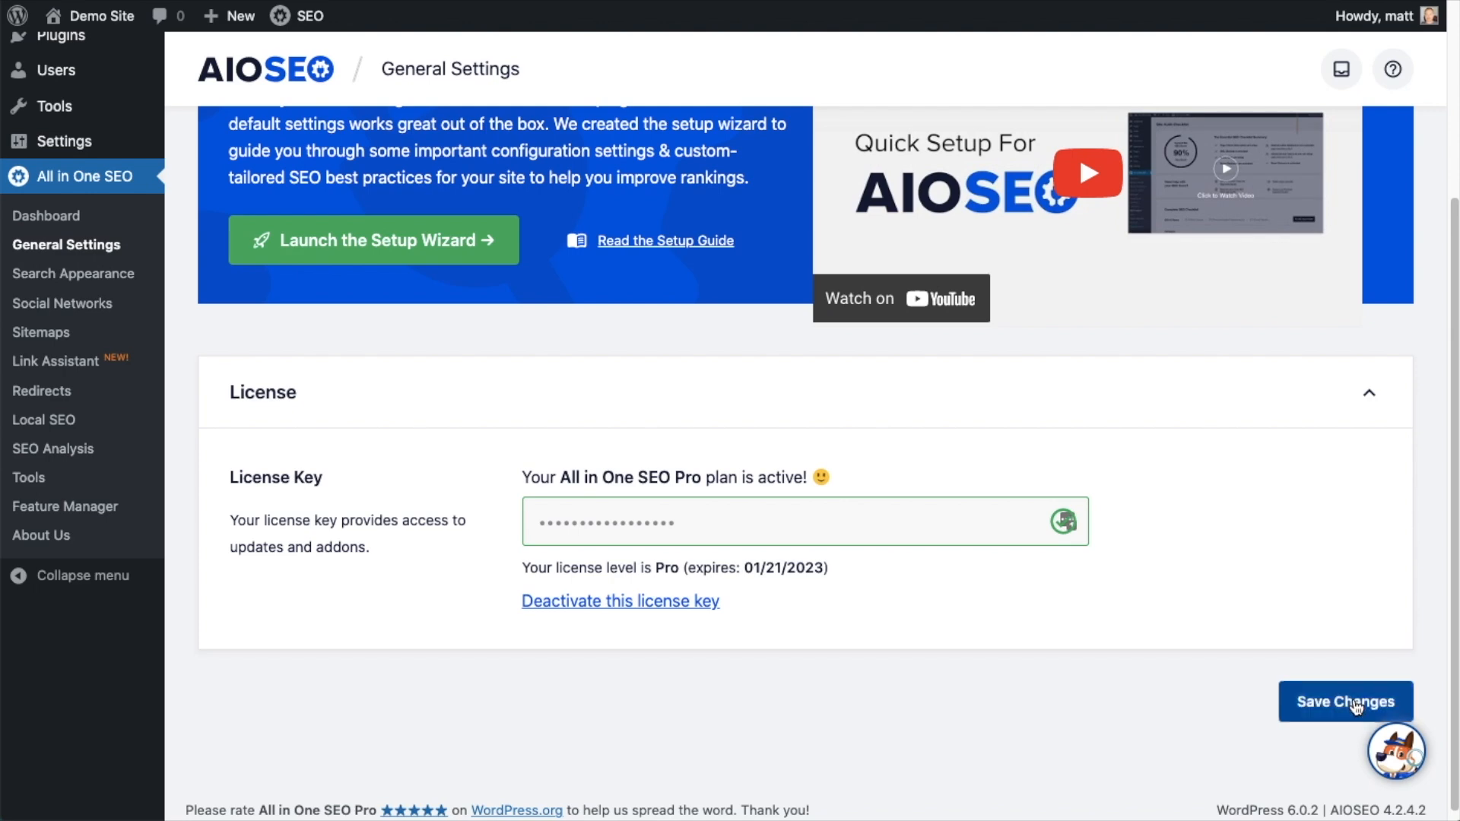
- Open AIOSEO's Search Appearance settings and review the title separator, home page and Knowledge Graph sections under Global Settings
scroll(1019, 544, up, 1)
scroll(1019, 544, up, 3)
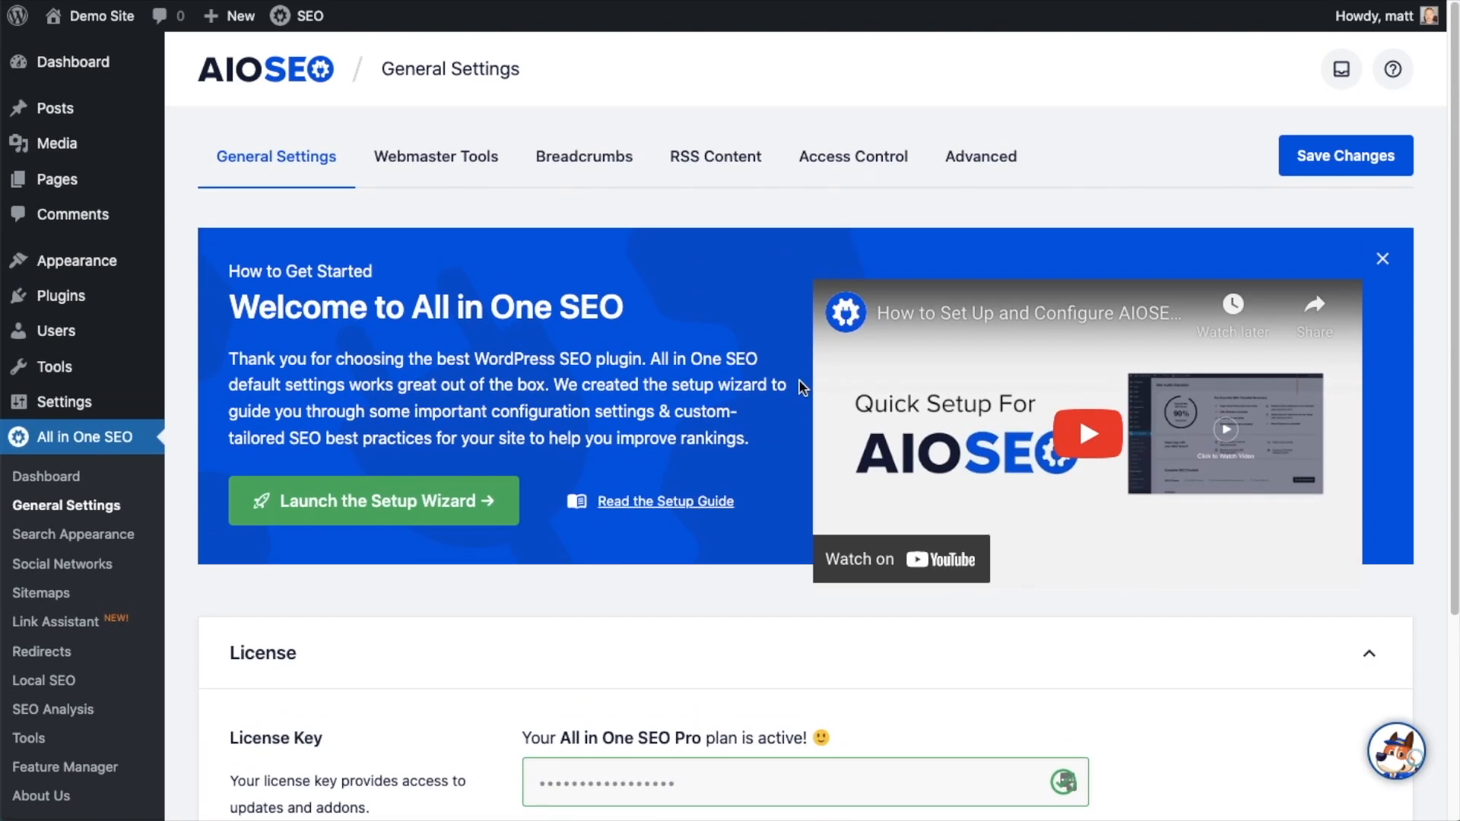
click(82, 73)
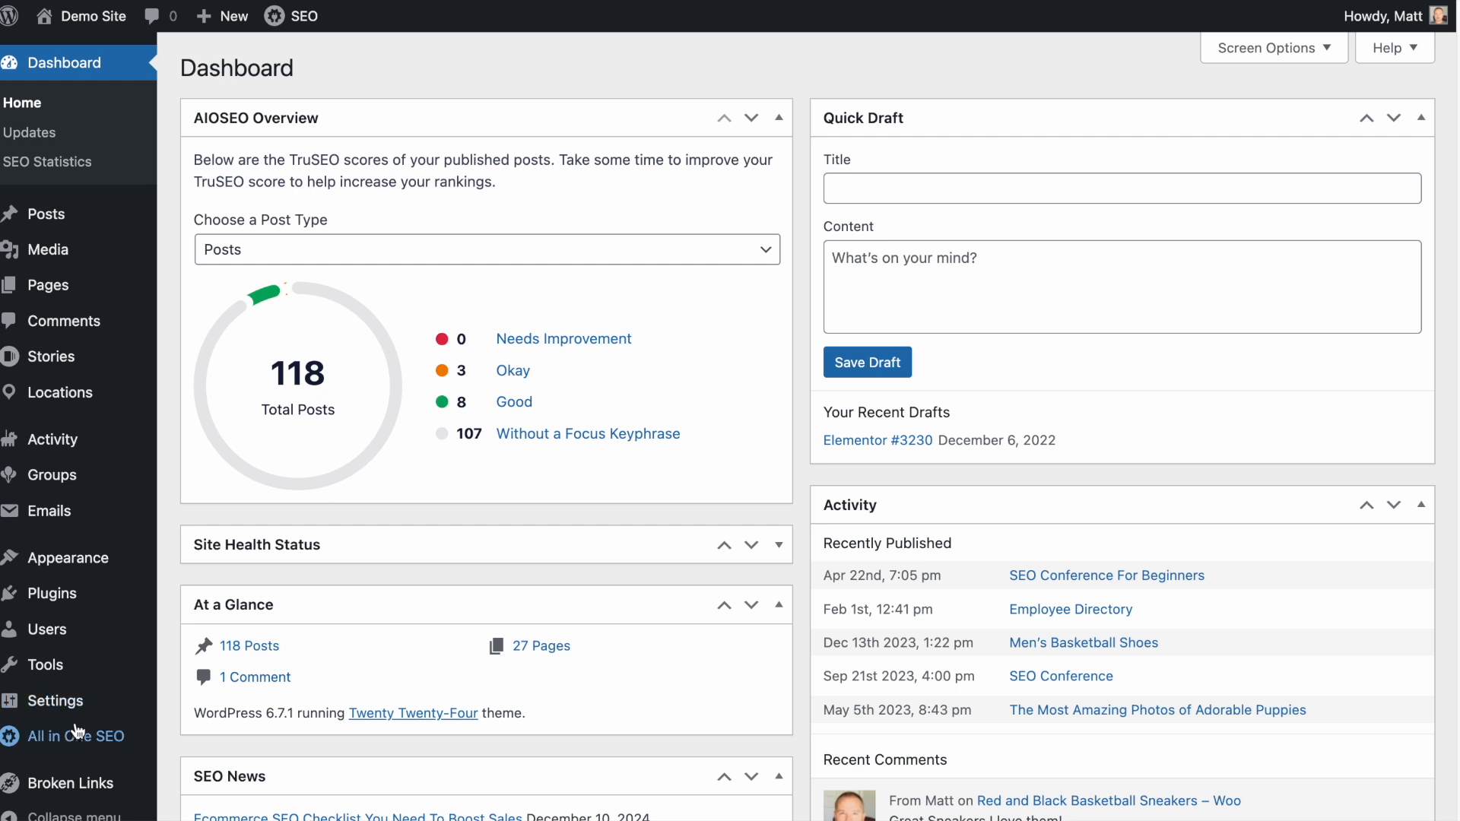
mouse_move(70, 748)
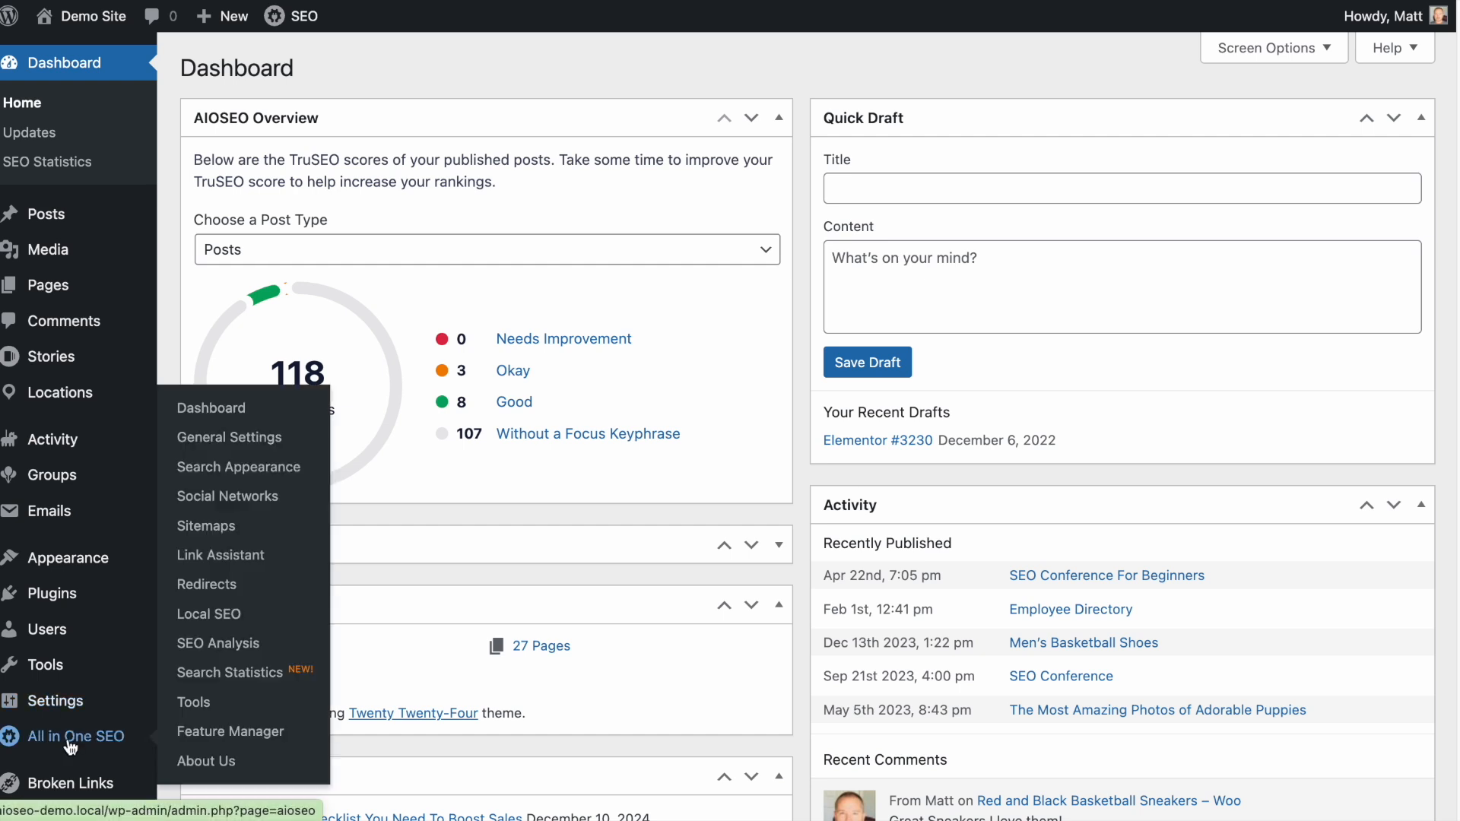
click(265, 480)
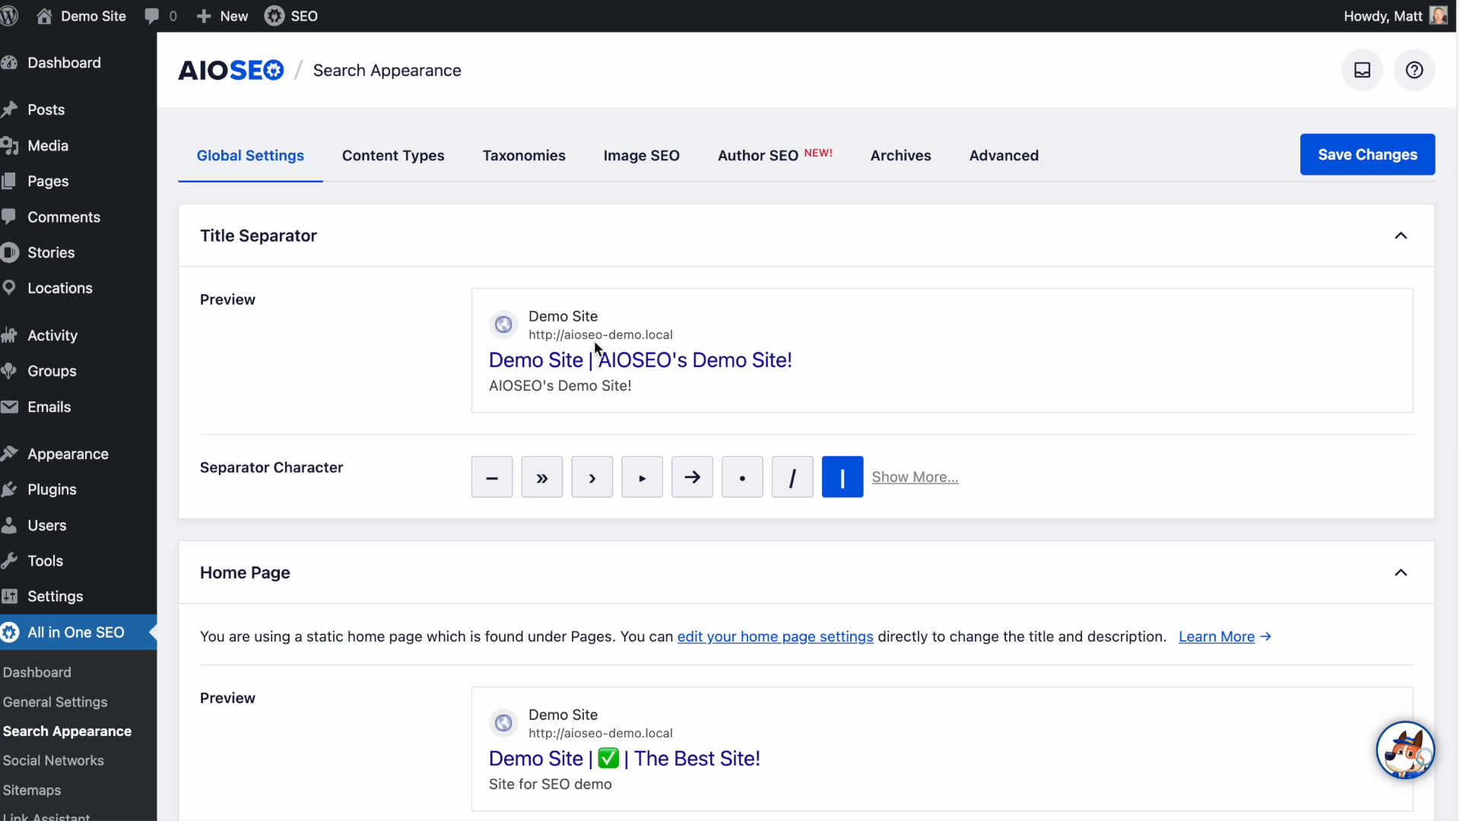
scroll(412, 331, down, 2)
scroll(410, 336, down, 8)
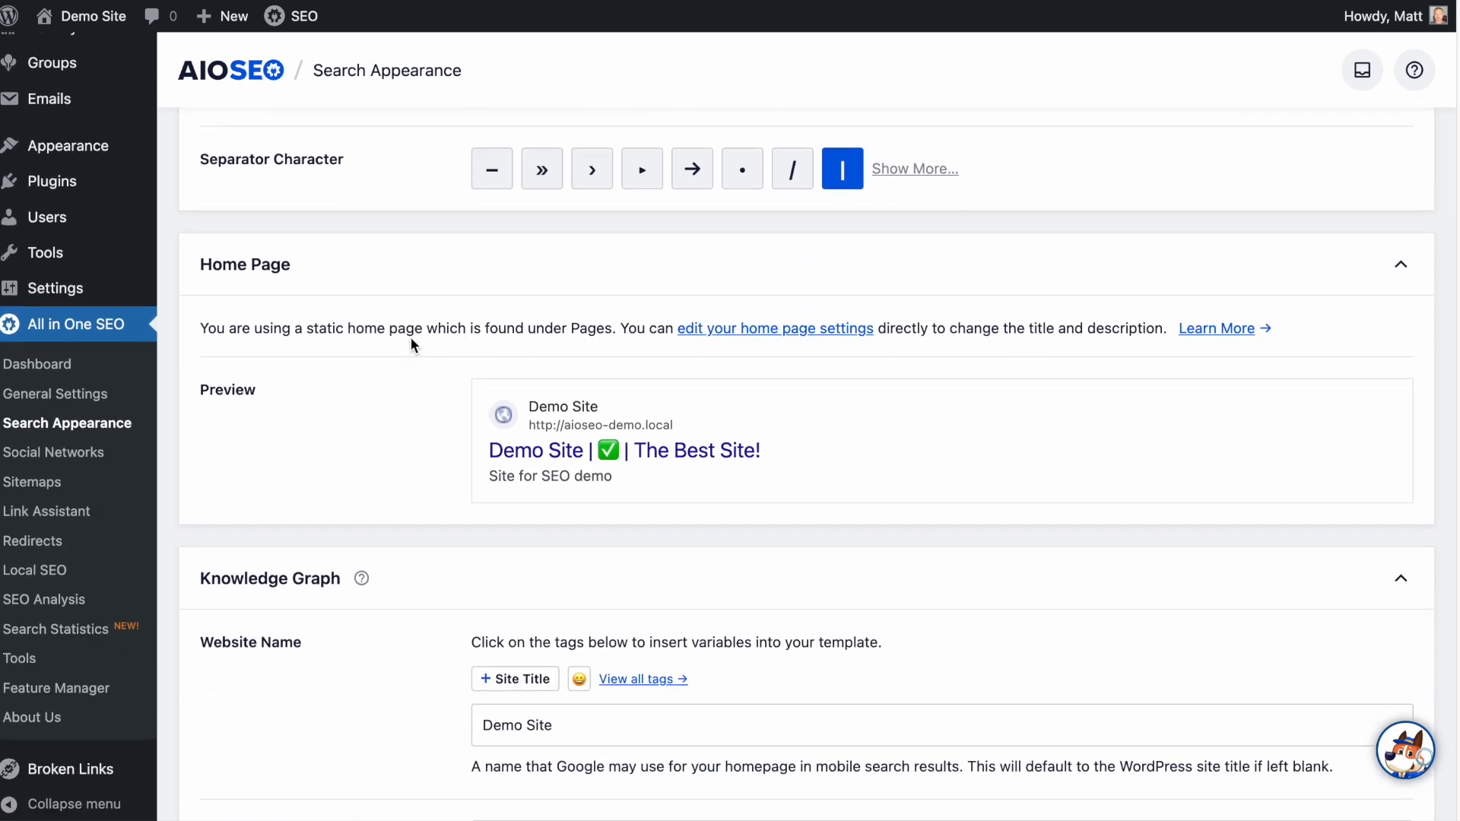
scroll(411, 340, down, 12)
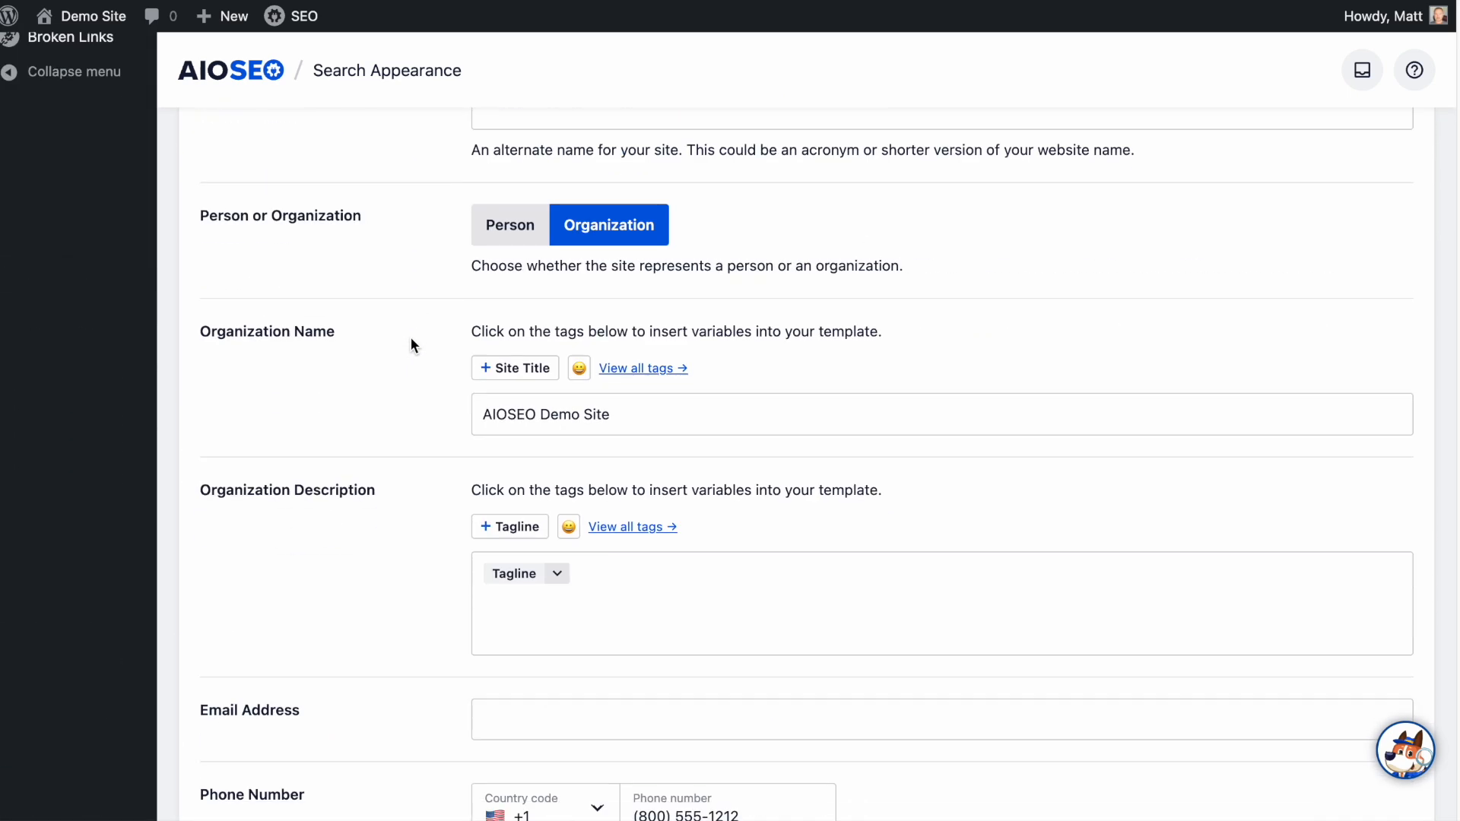
scroll(409, 336, down, 4)
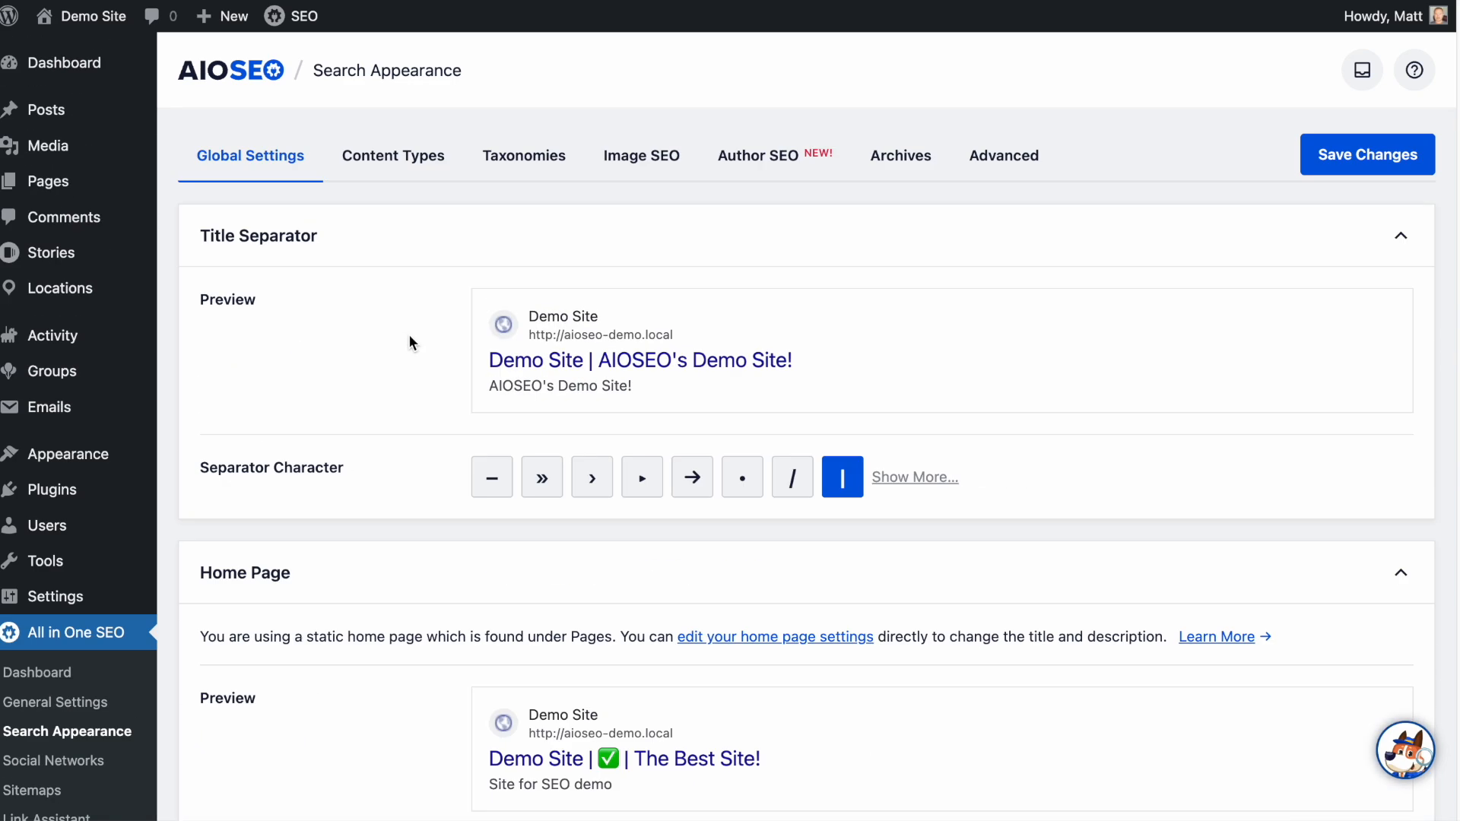
- Show the Content Types settings and go past posts, pages, stories and locations to the Activities (BuddyPress) section
click(389, 173)
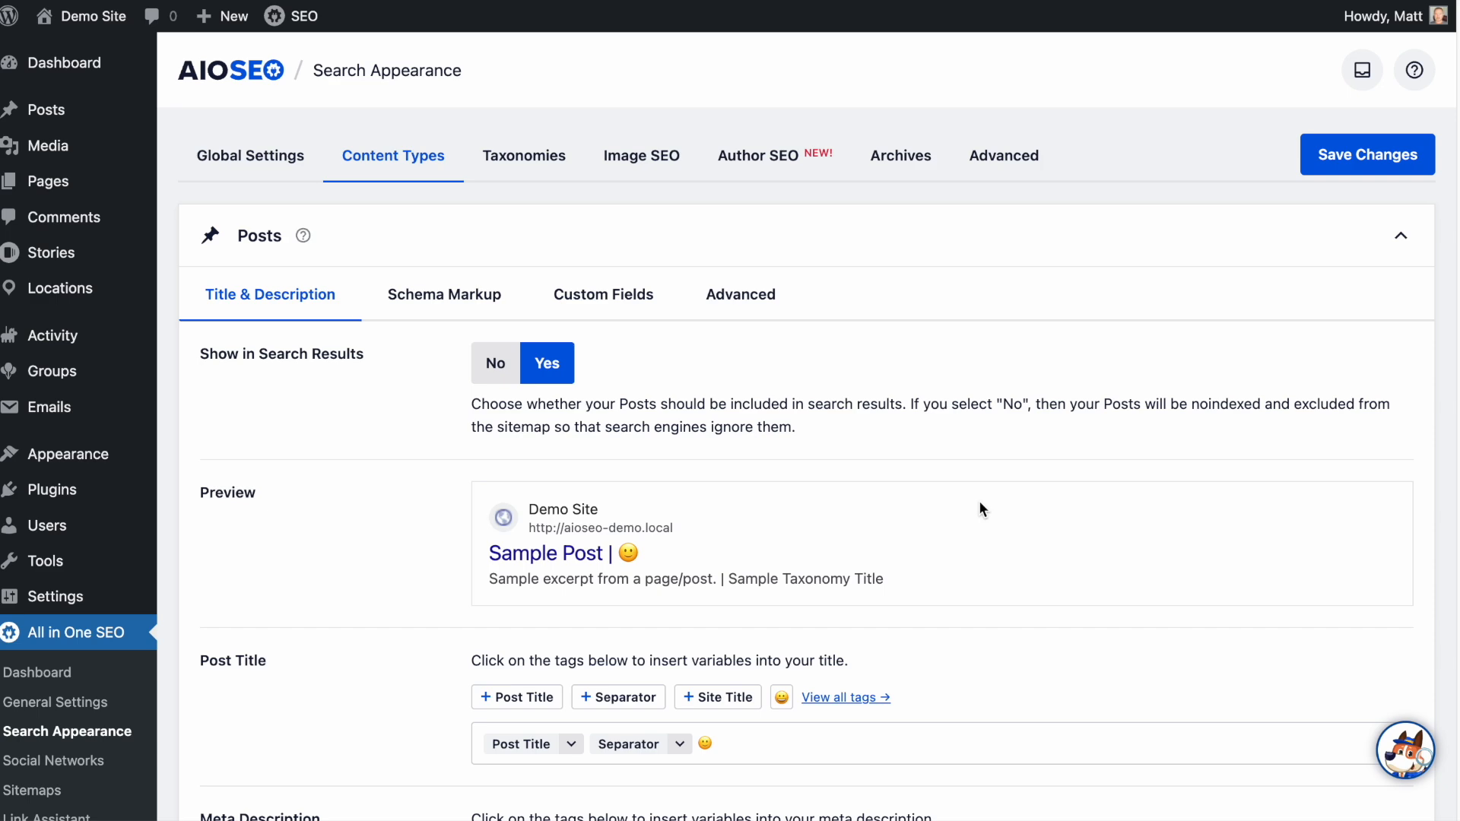
scroll(981, 510, down, 5)
scroll(980, 508, down, 10)
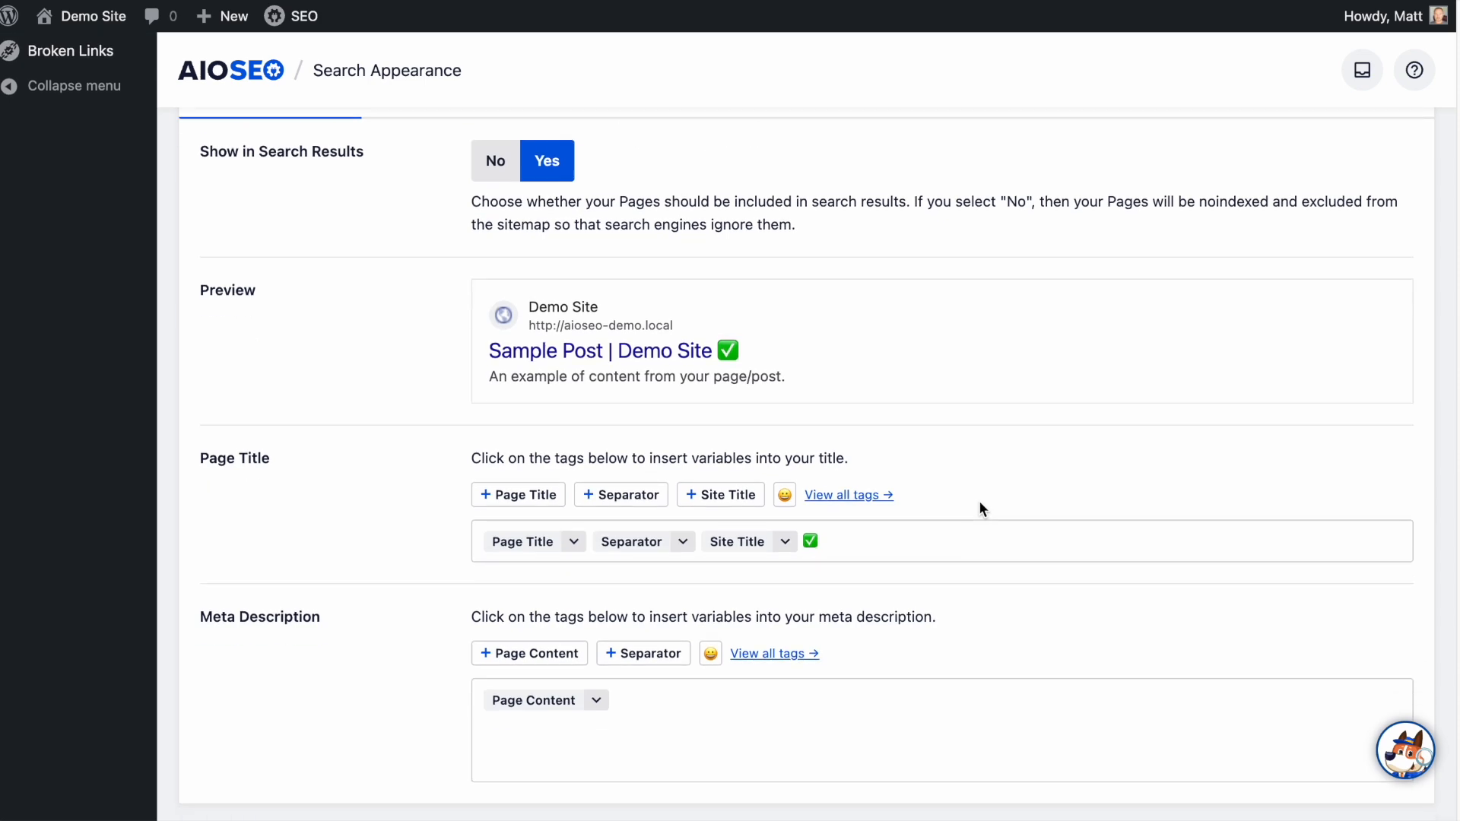
scroll(980, 508, down, 8)
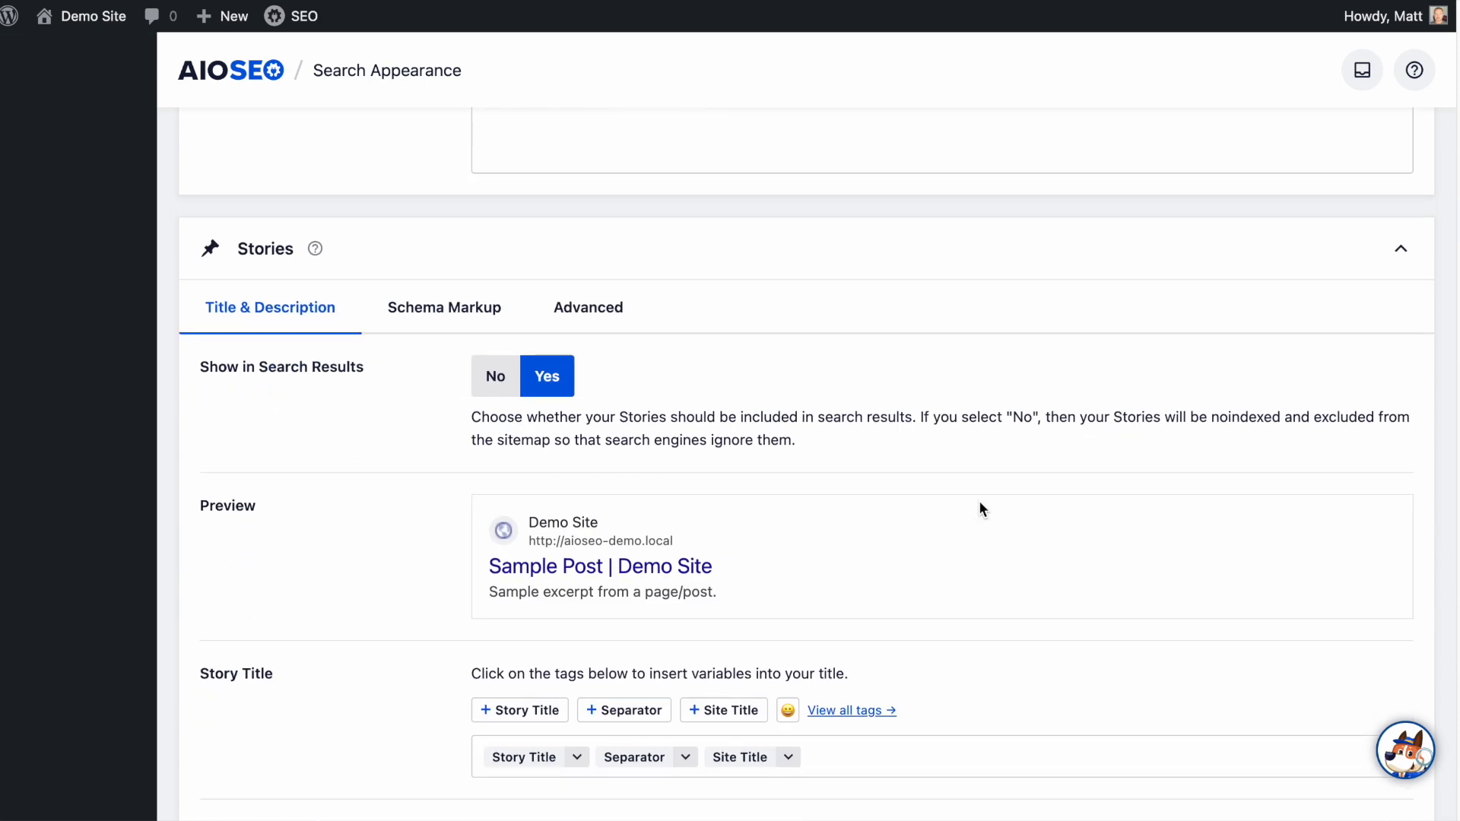
scroll(981, 510, down, 1)
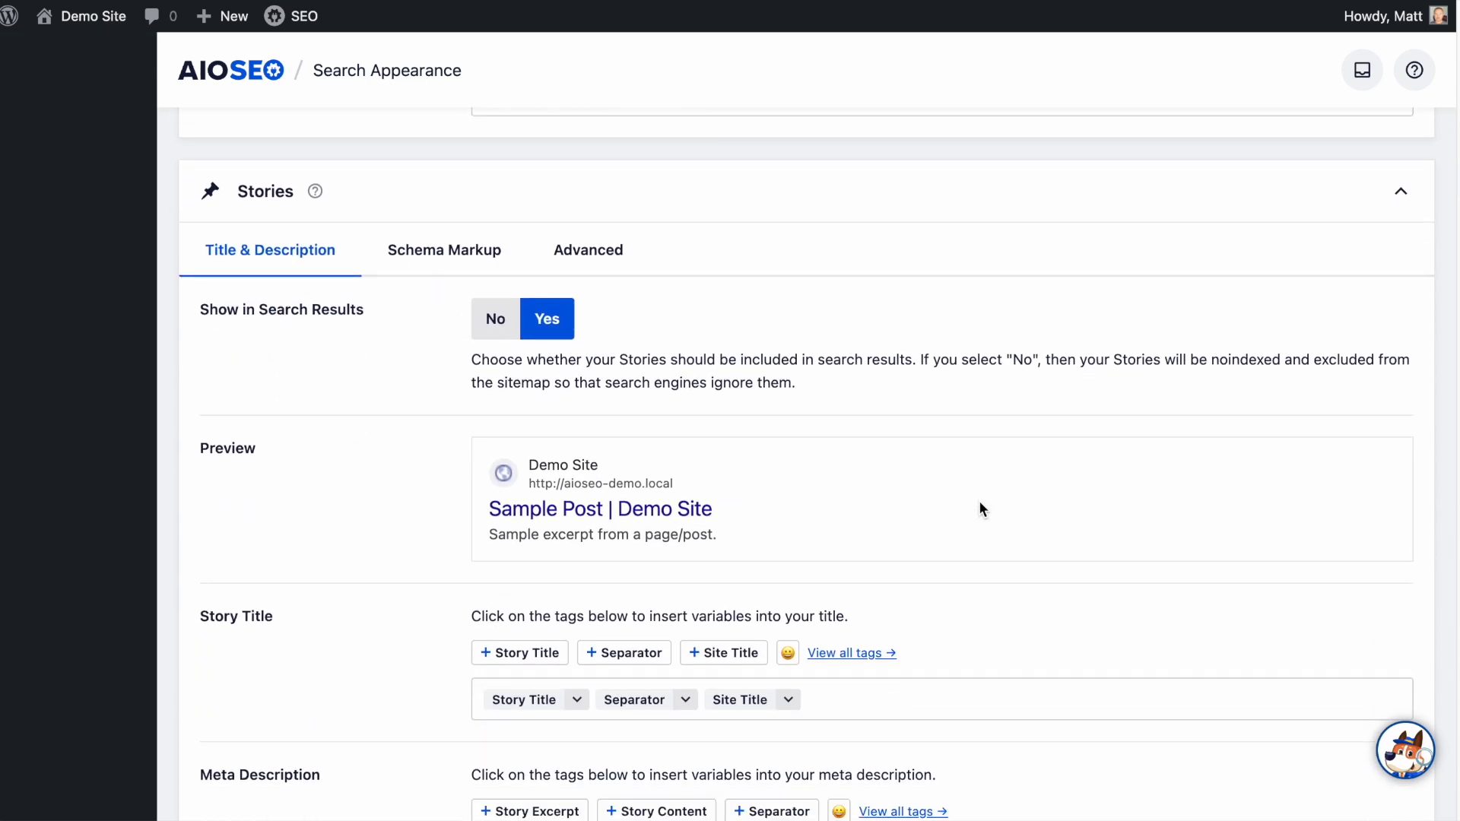
scroll(979, 508, down, 7)
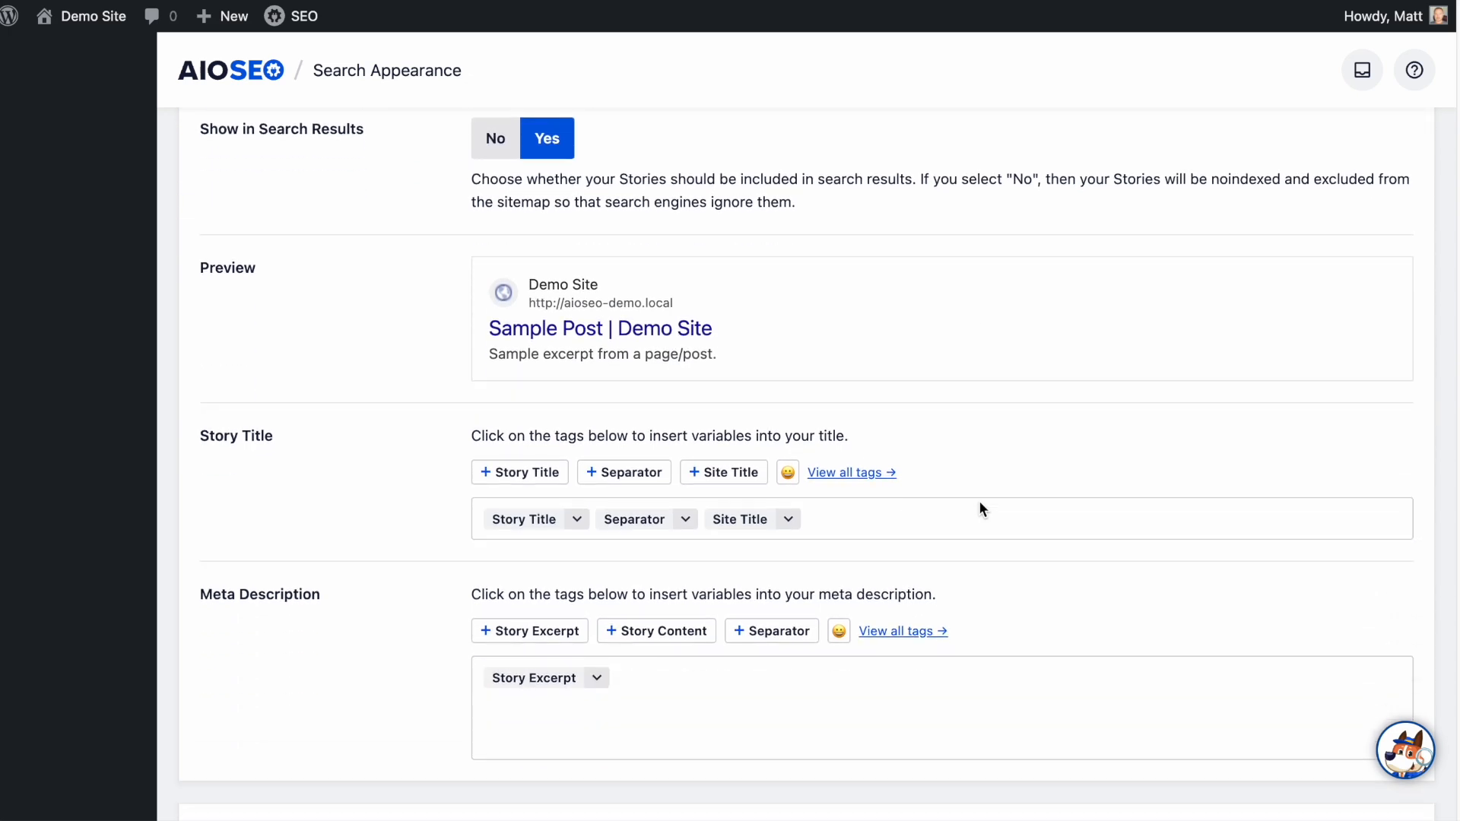
scroll(979, 508, down, 4)
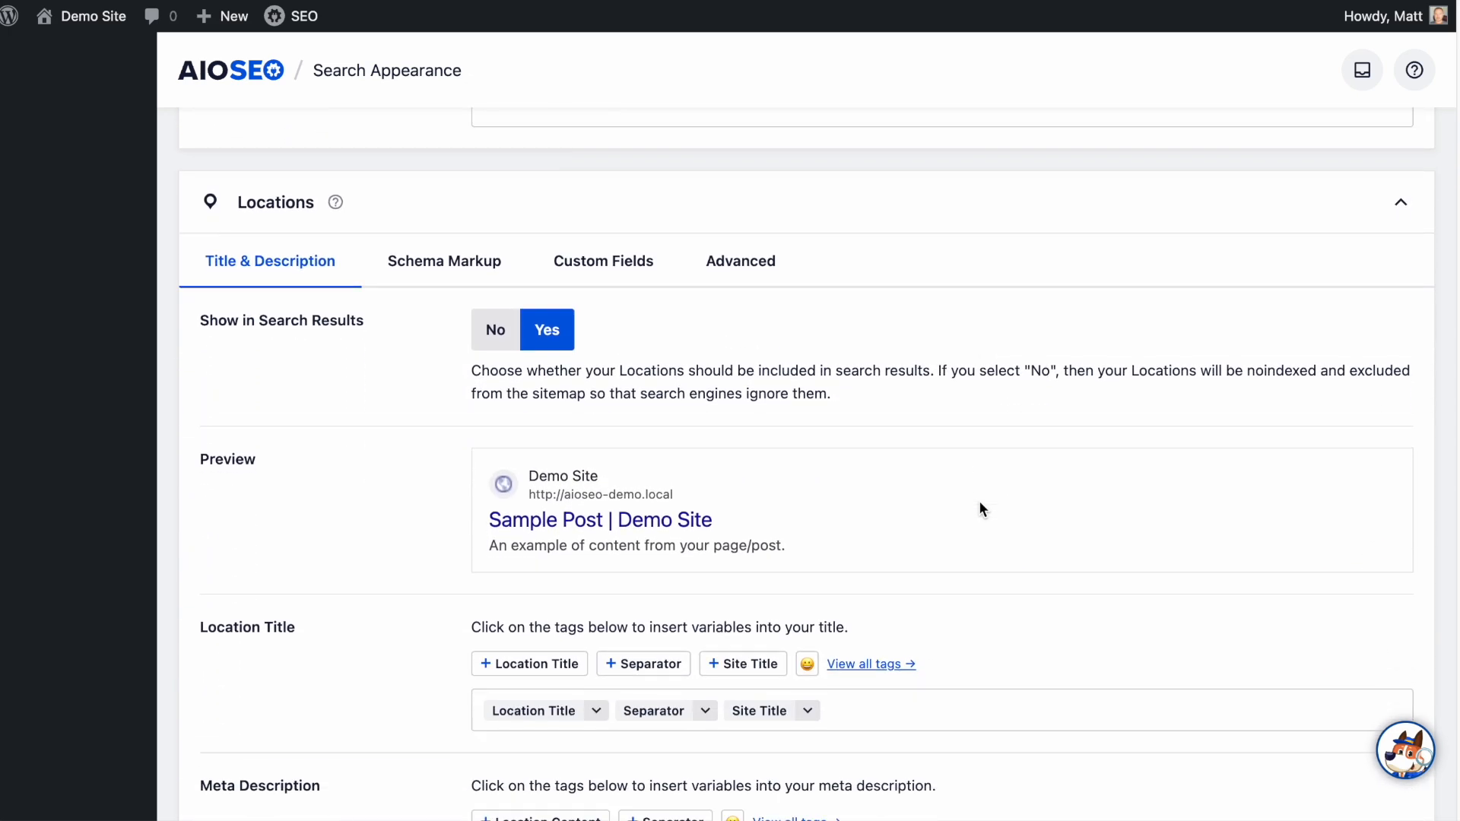
scroll(979, 508, down, 6)
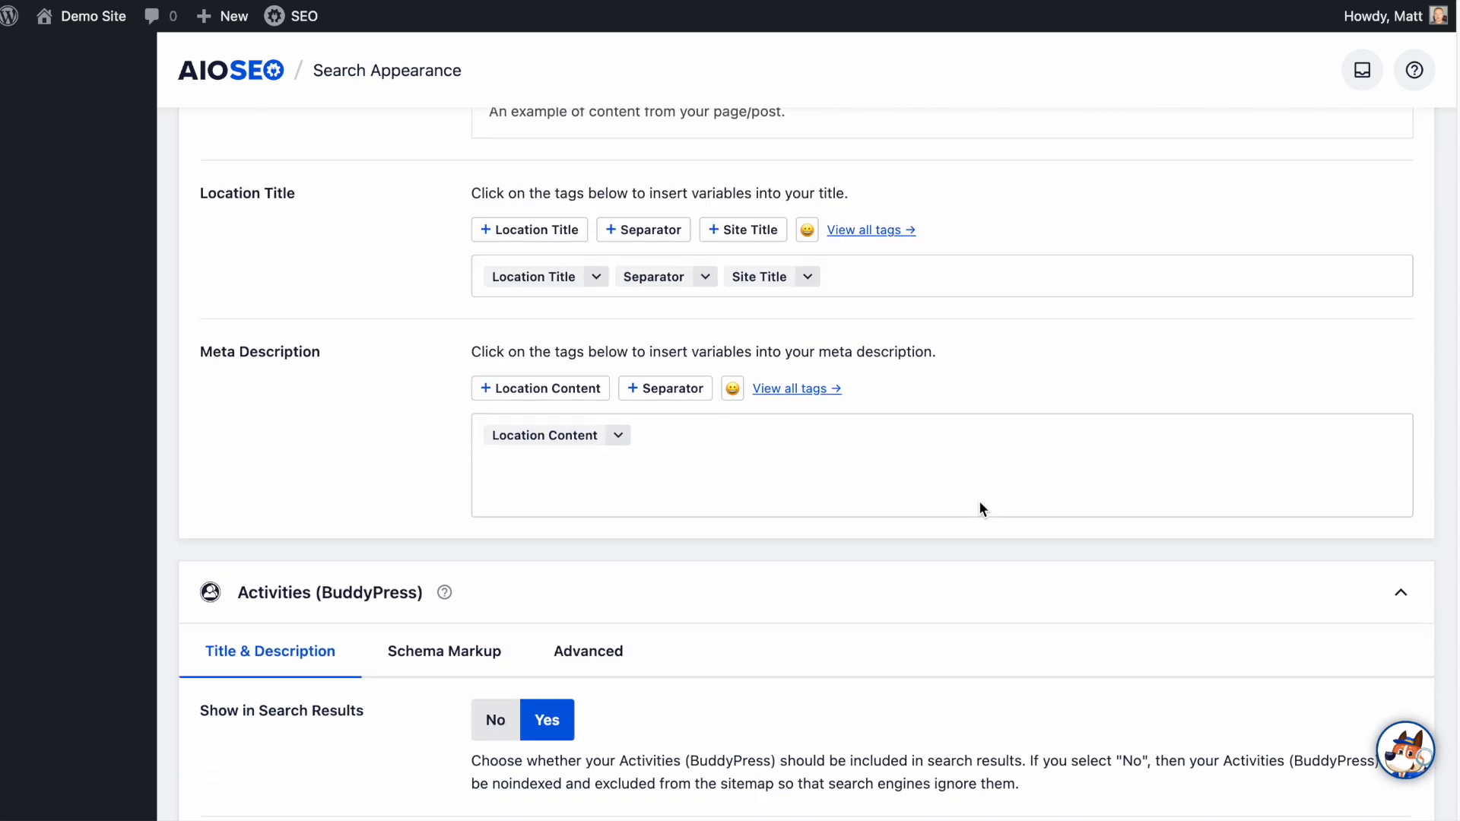
scroll(979, 508, down, 4)
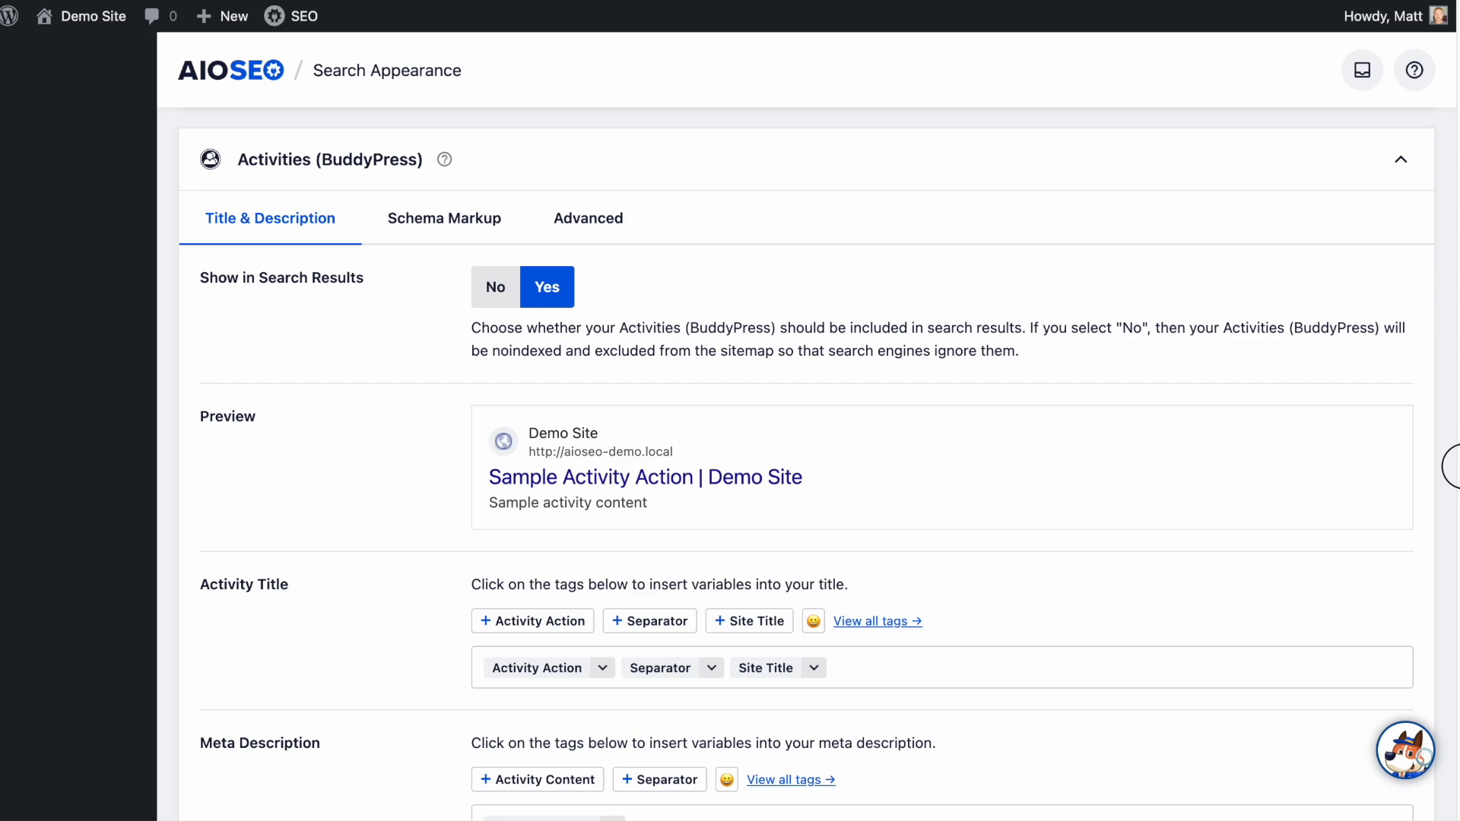
- Look through the Groups (BuddyPress) and Members (BuddyPress) sections and return to the Activities (BuddyPress) section
scroll(1448, 466, down, 10)
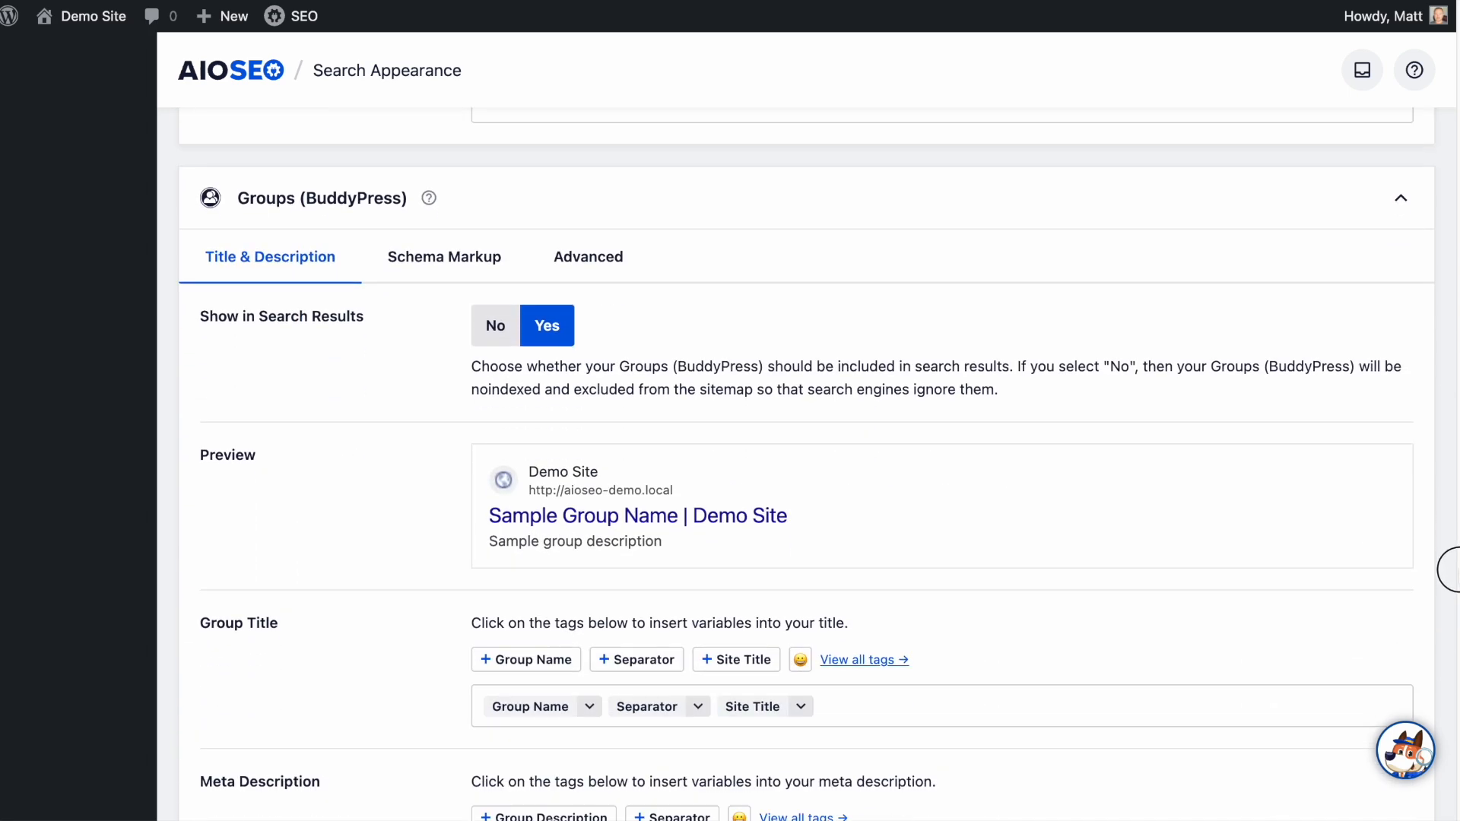
scroll(1453, 569, down, 9)
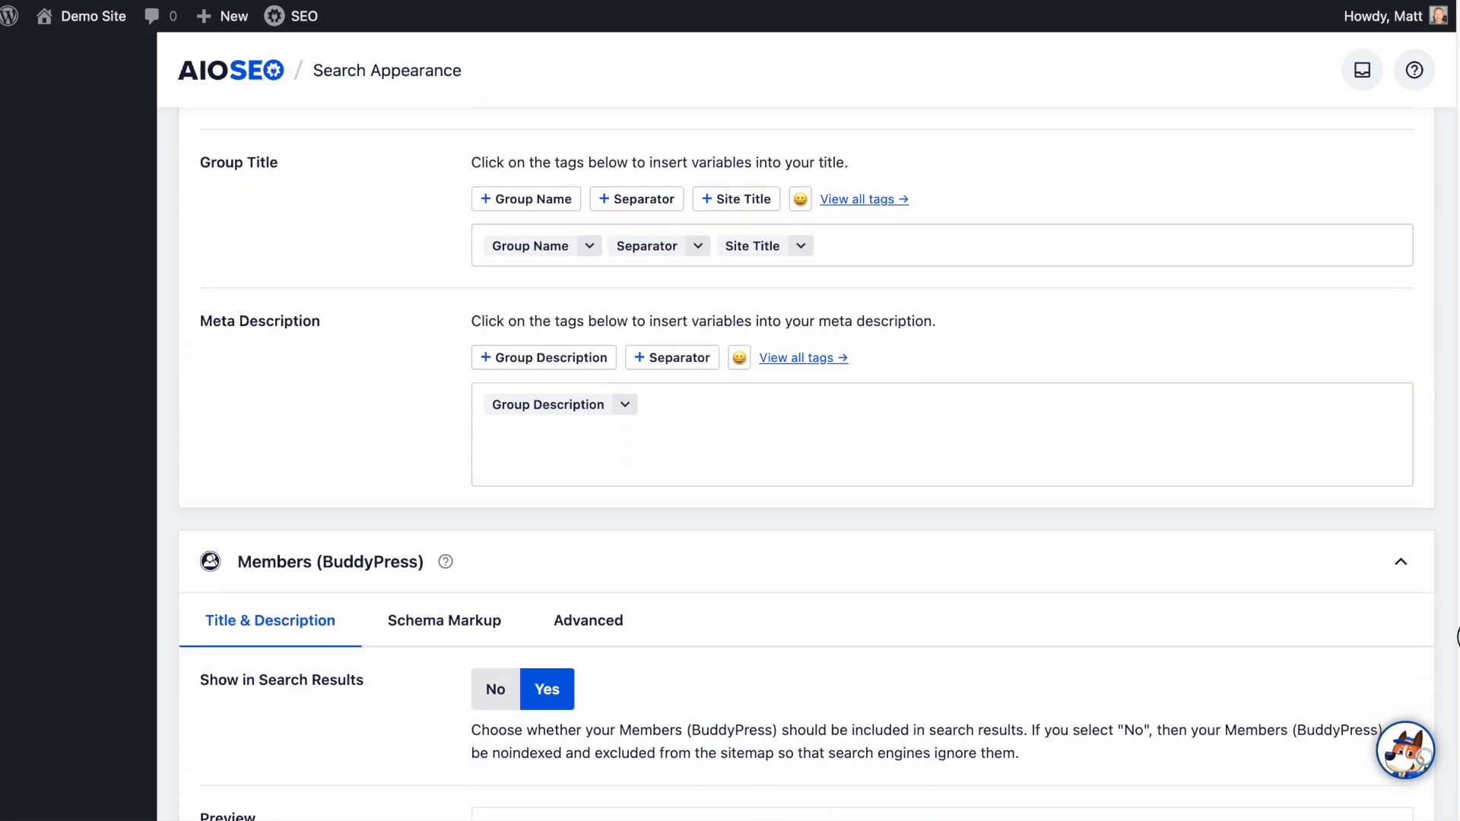
scroll(1454, 601, down, 3)
scroll(1454, 612, up, 7)
scroll(1456, 614, up, 16)
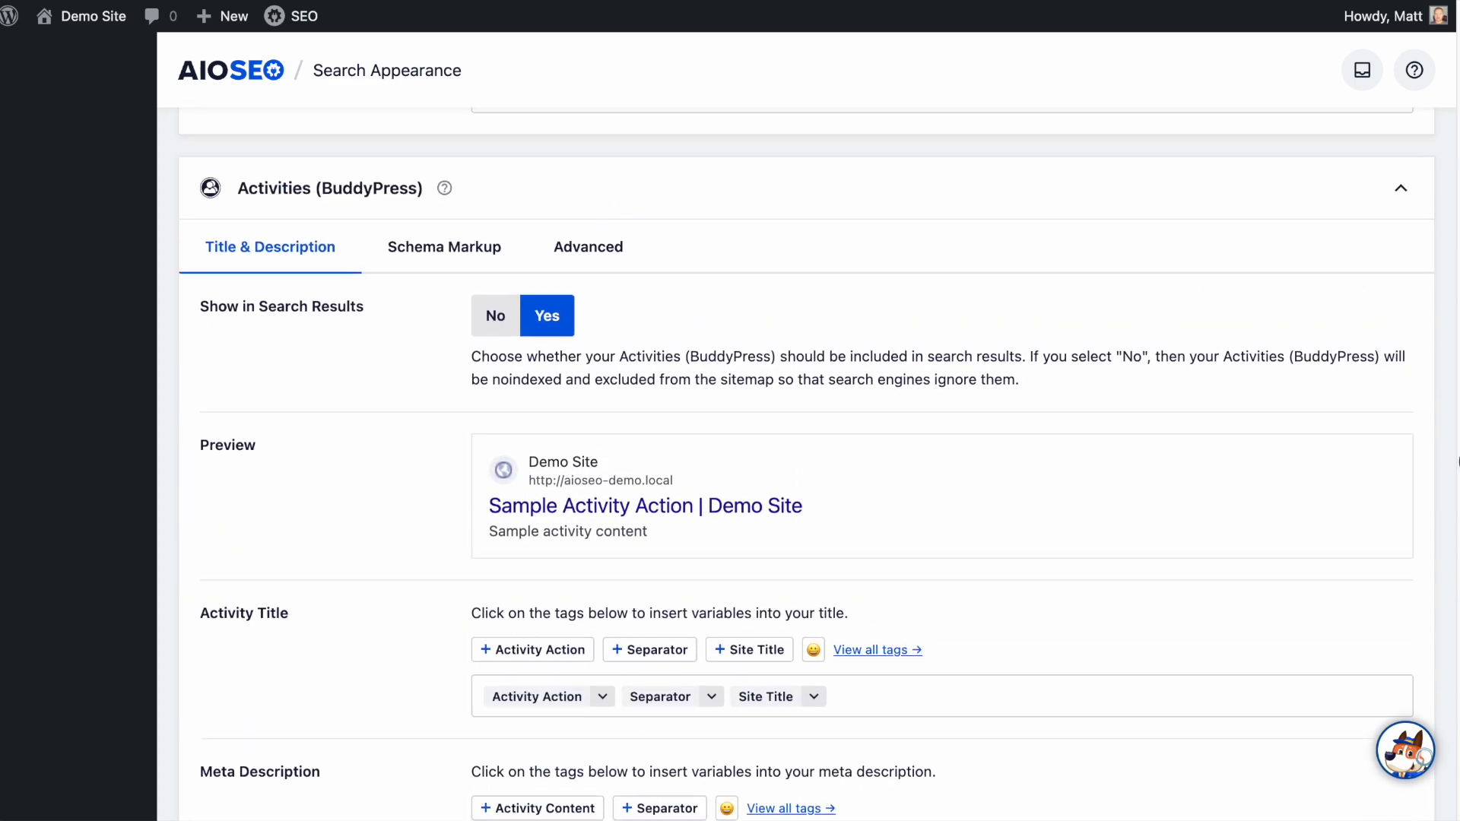
scroll(1457, 468, down, 1)
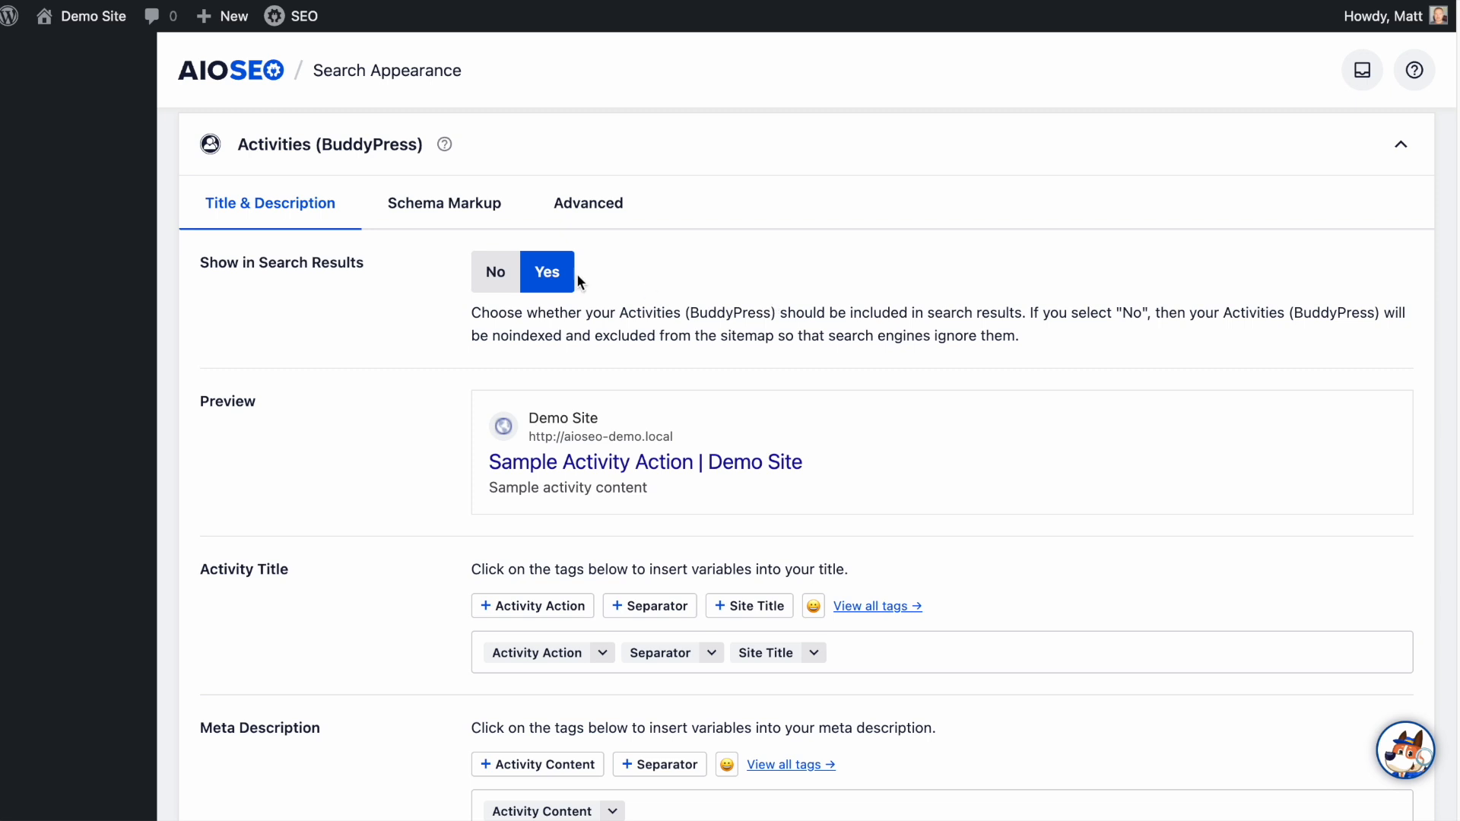
- Set Show in Search Results for Activities (BuddyPress) to No and back to Yes, and review the search preview and title tags
click(481, 272)
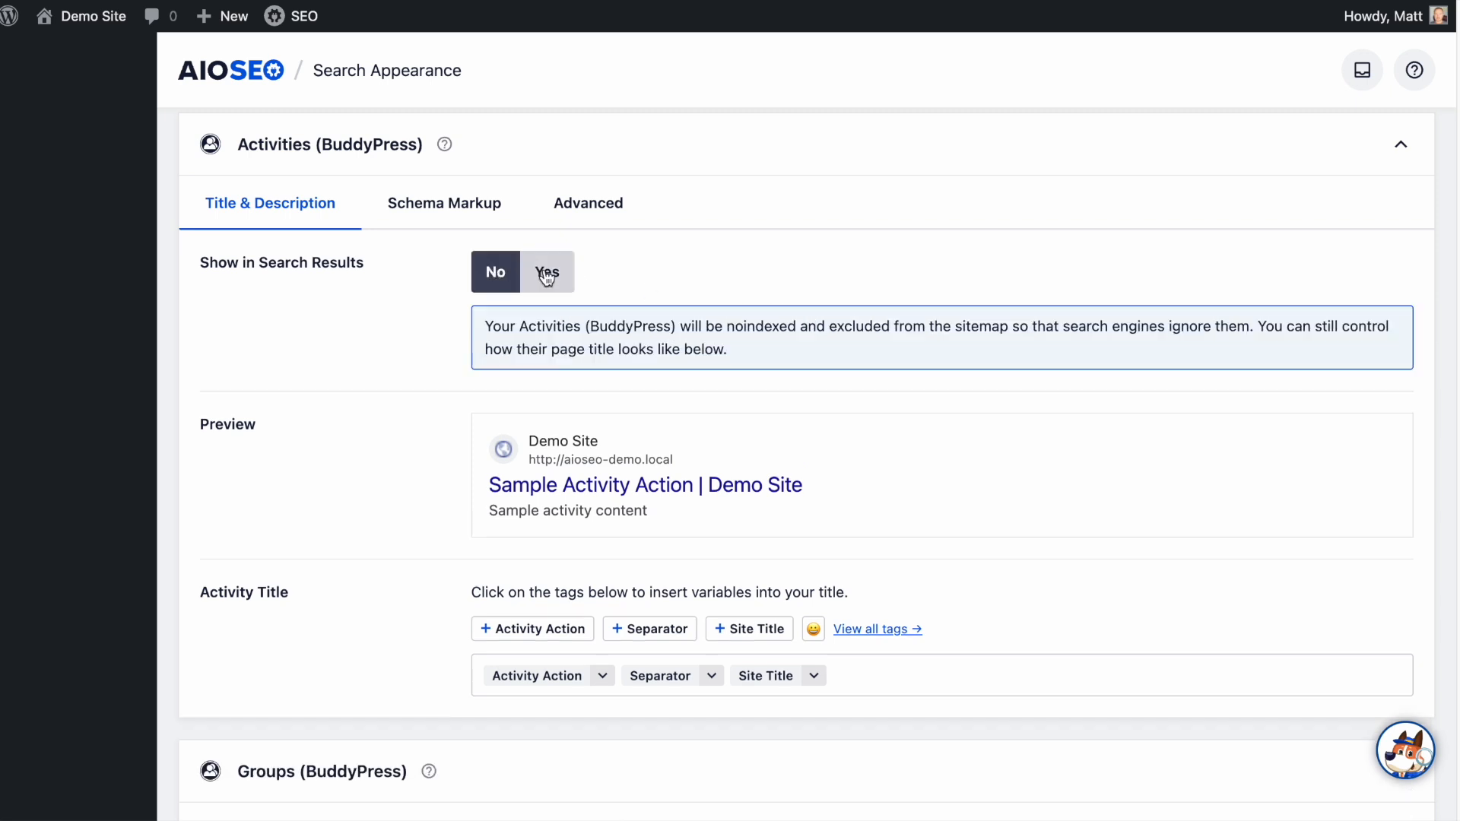
click(546, 273)
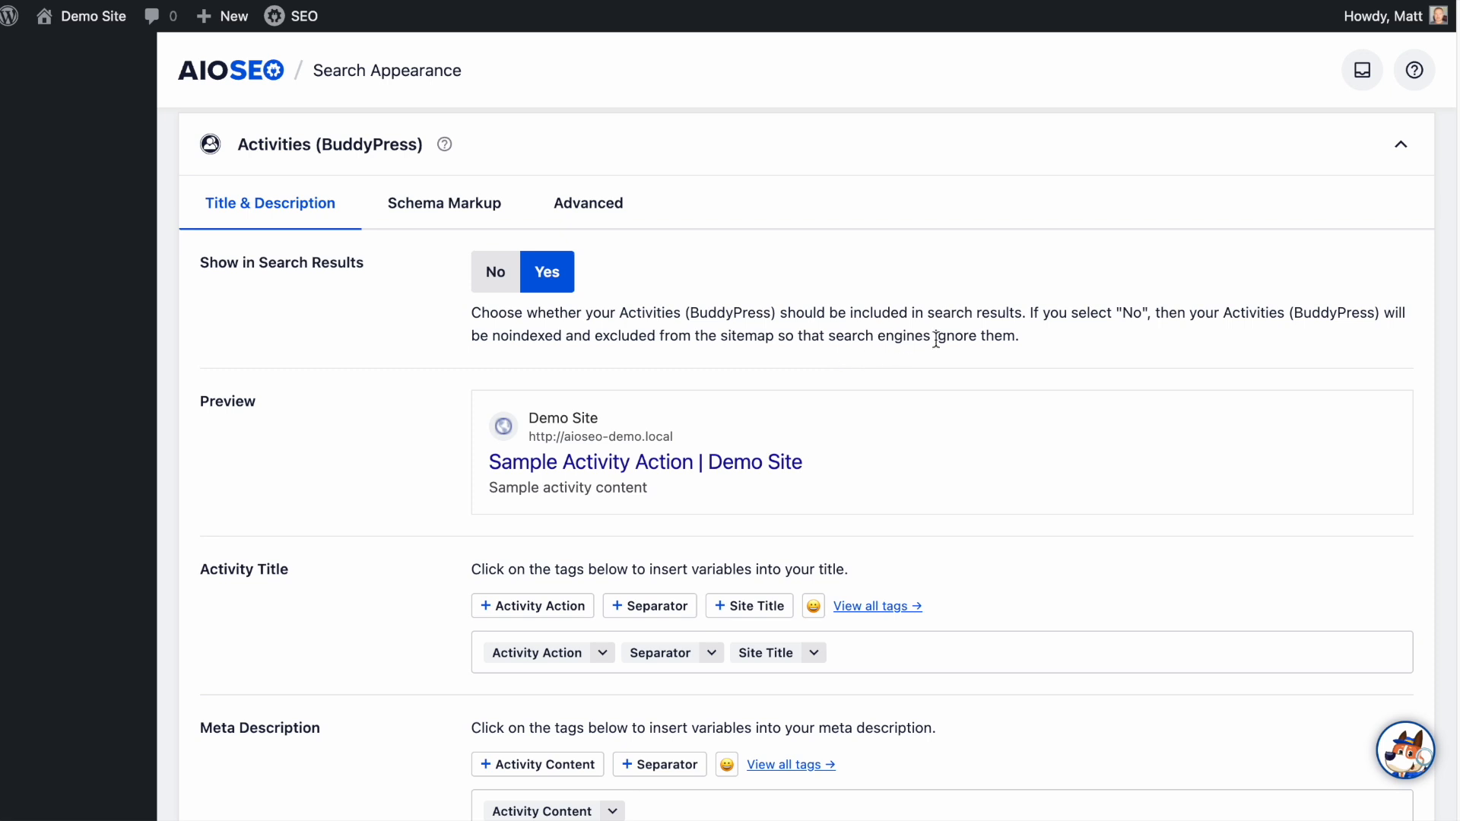
scroll(936, 340, down, 1)
scroll(935, 337, down, 5)
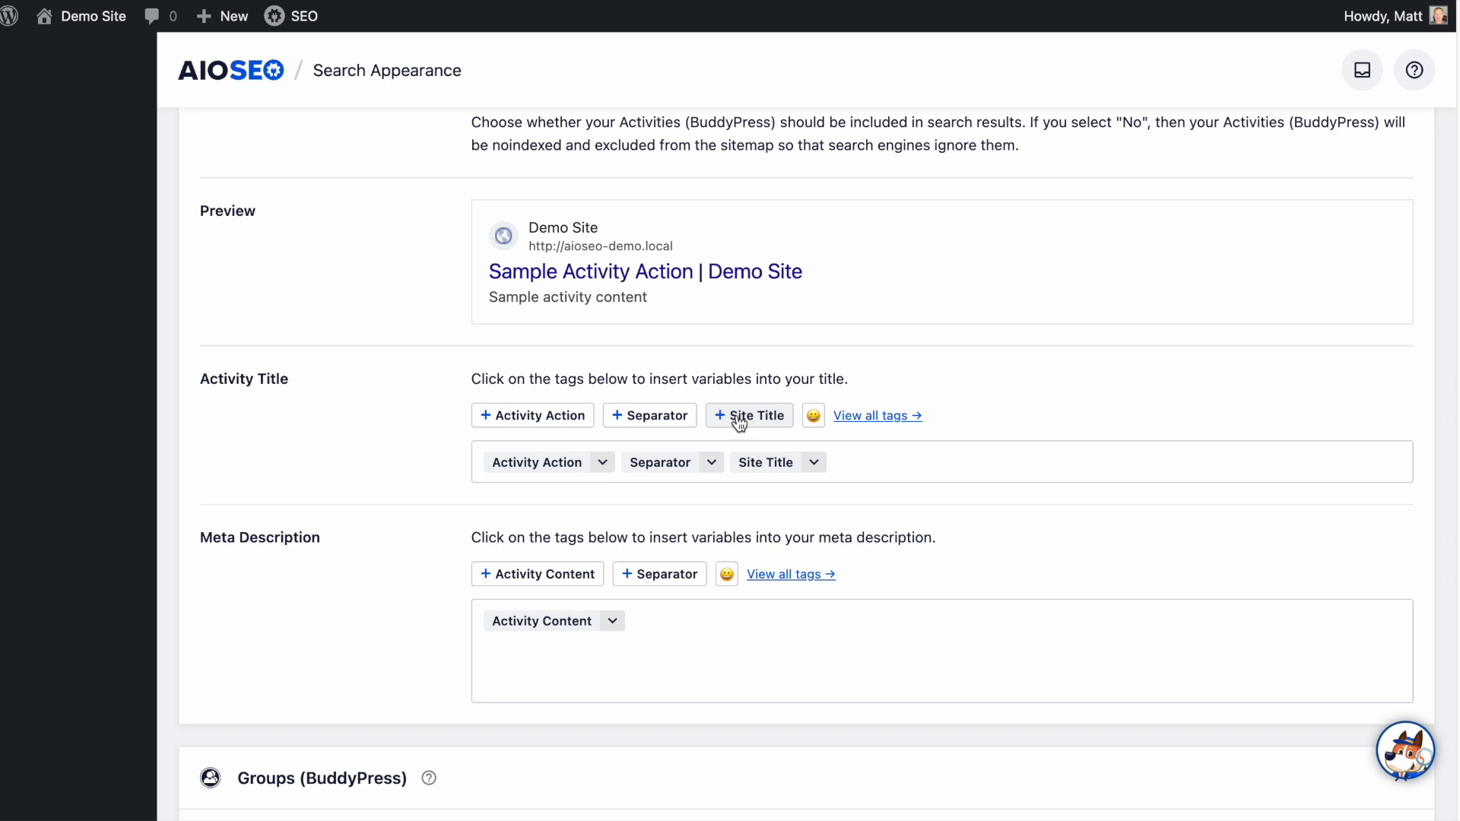
scroll(740, 423, up, 4)
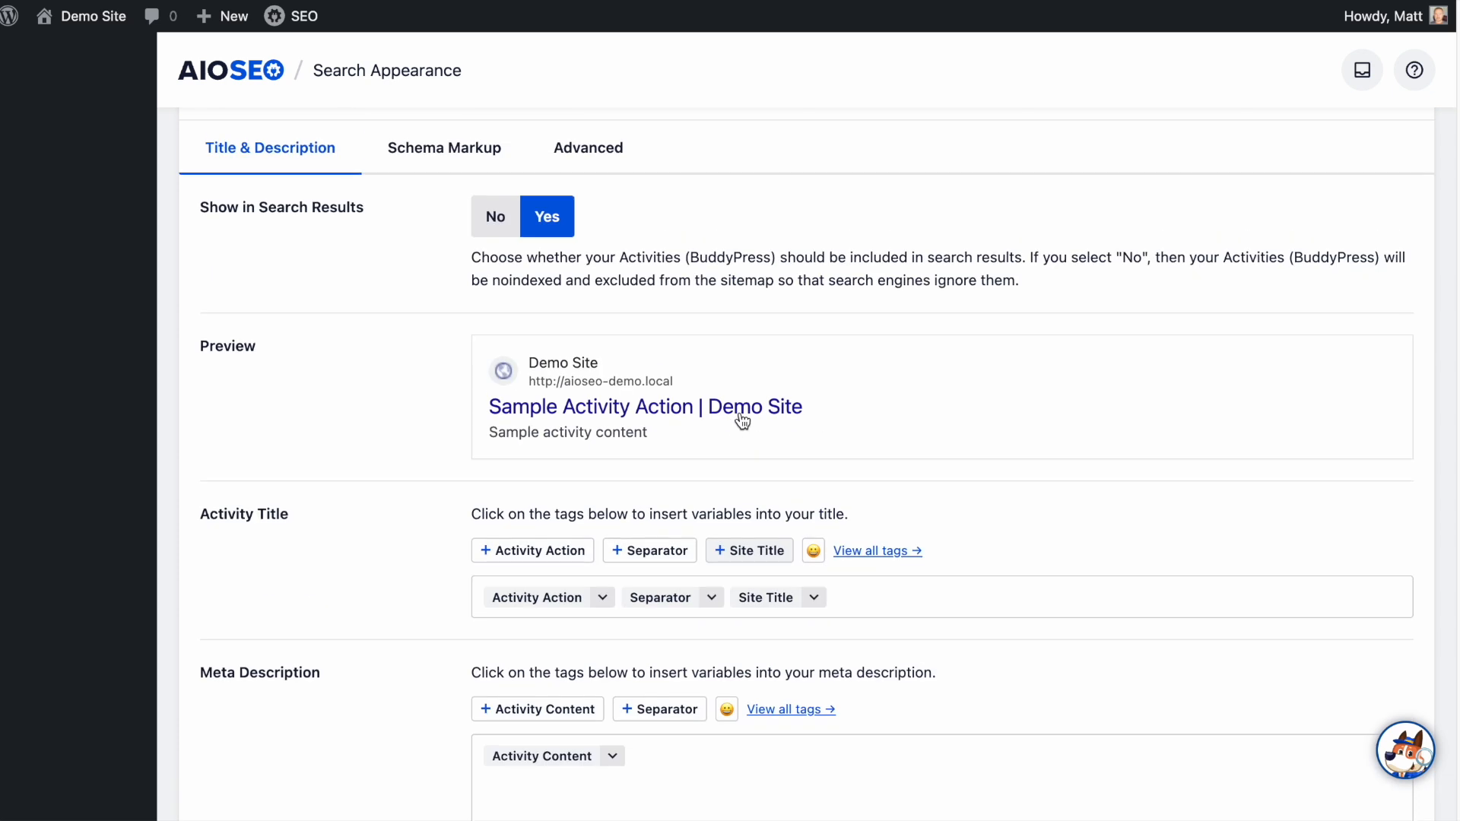
scroll(740, 411, down, 4)
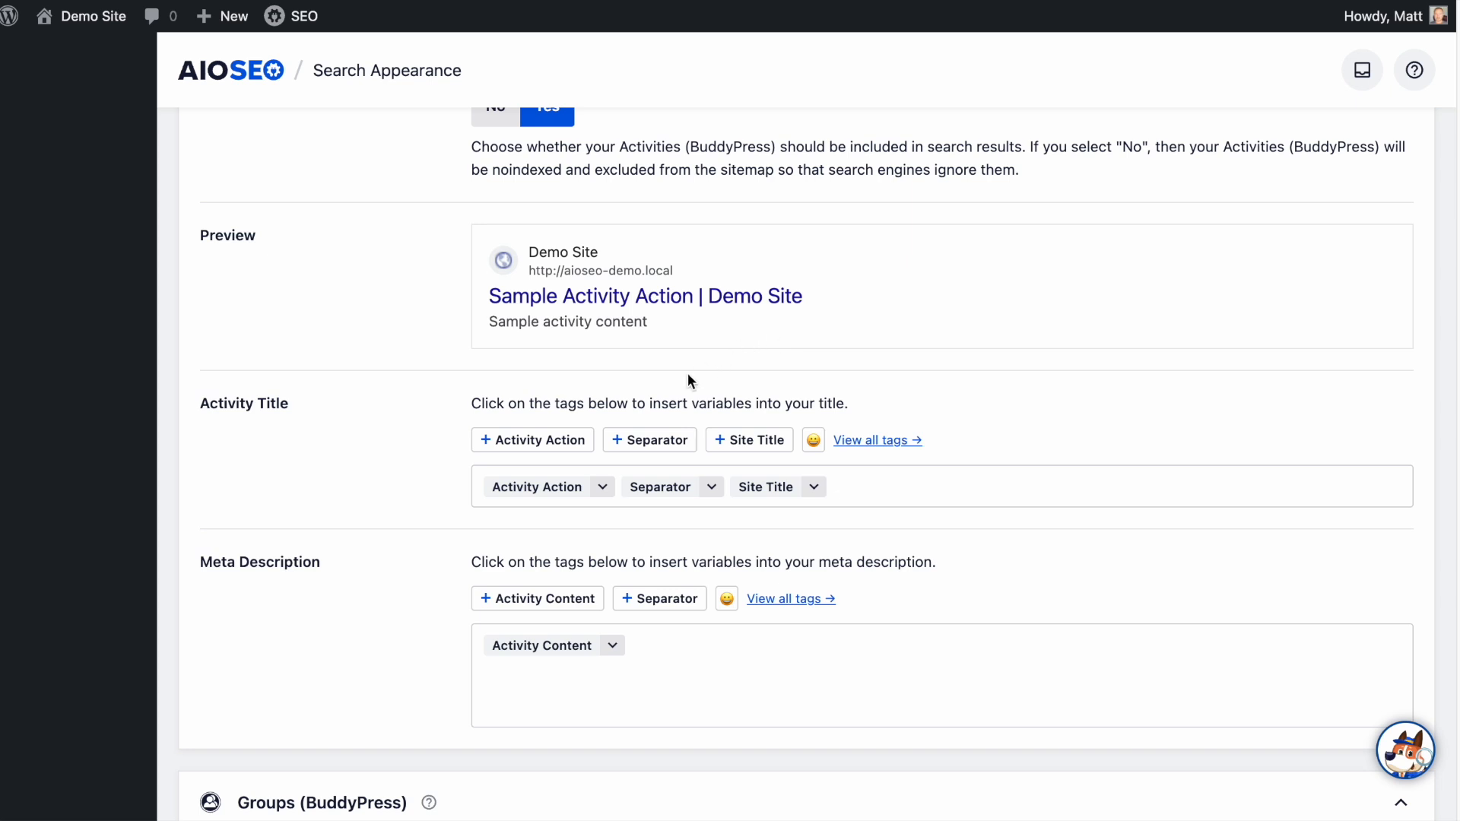
- Try the Current Year smart tag at the start of the Activity Title, and remove it again
click(886, 446)
click(624, 529)
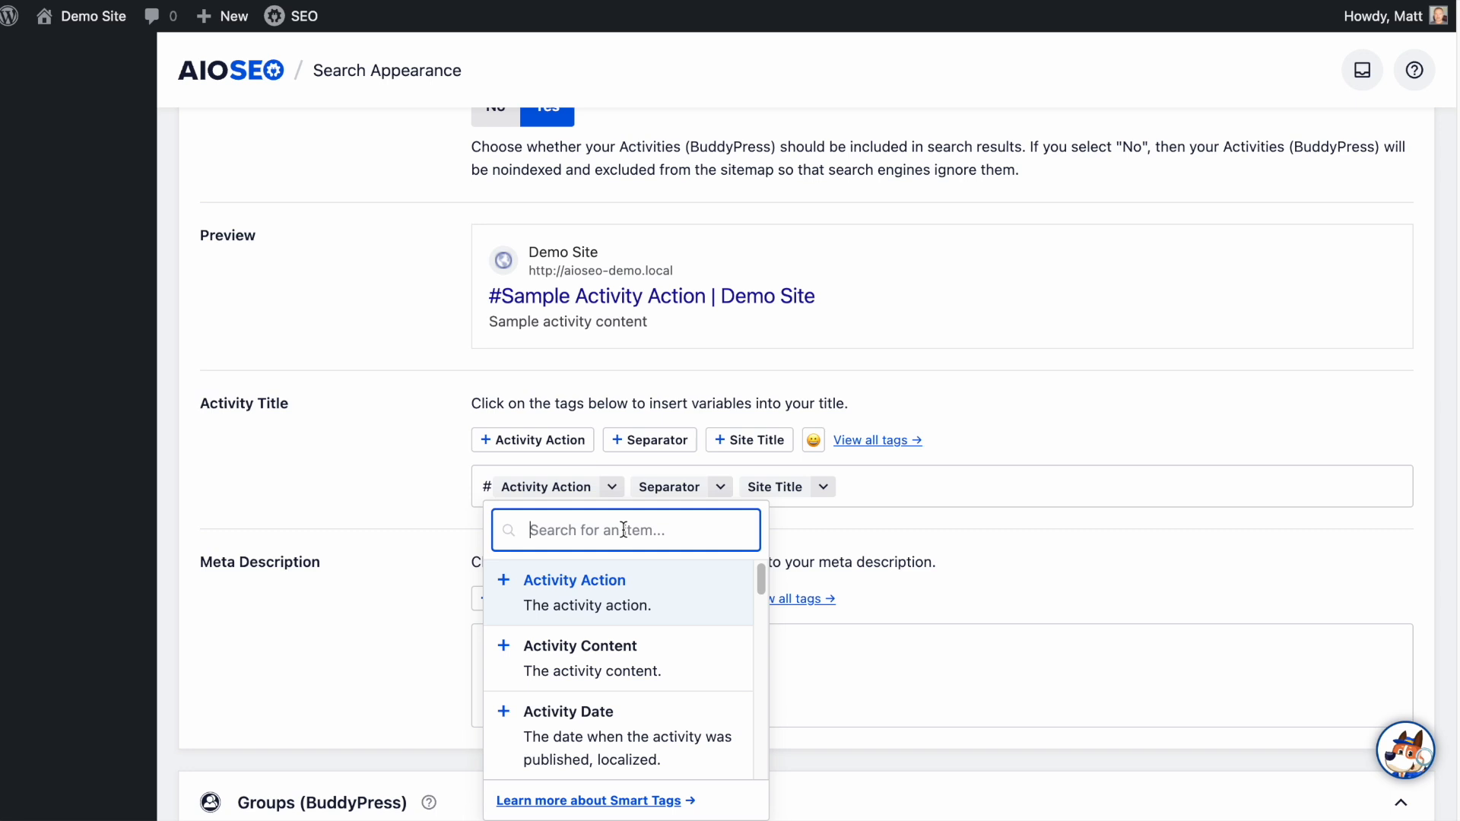
text(year)
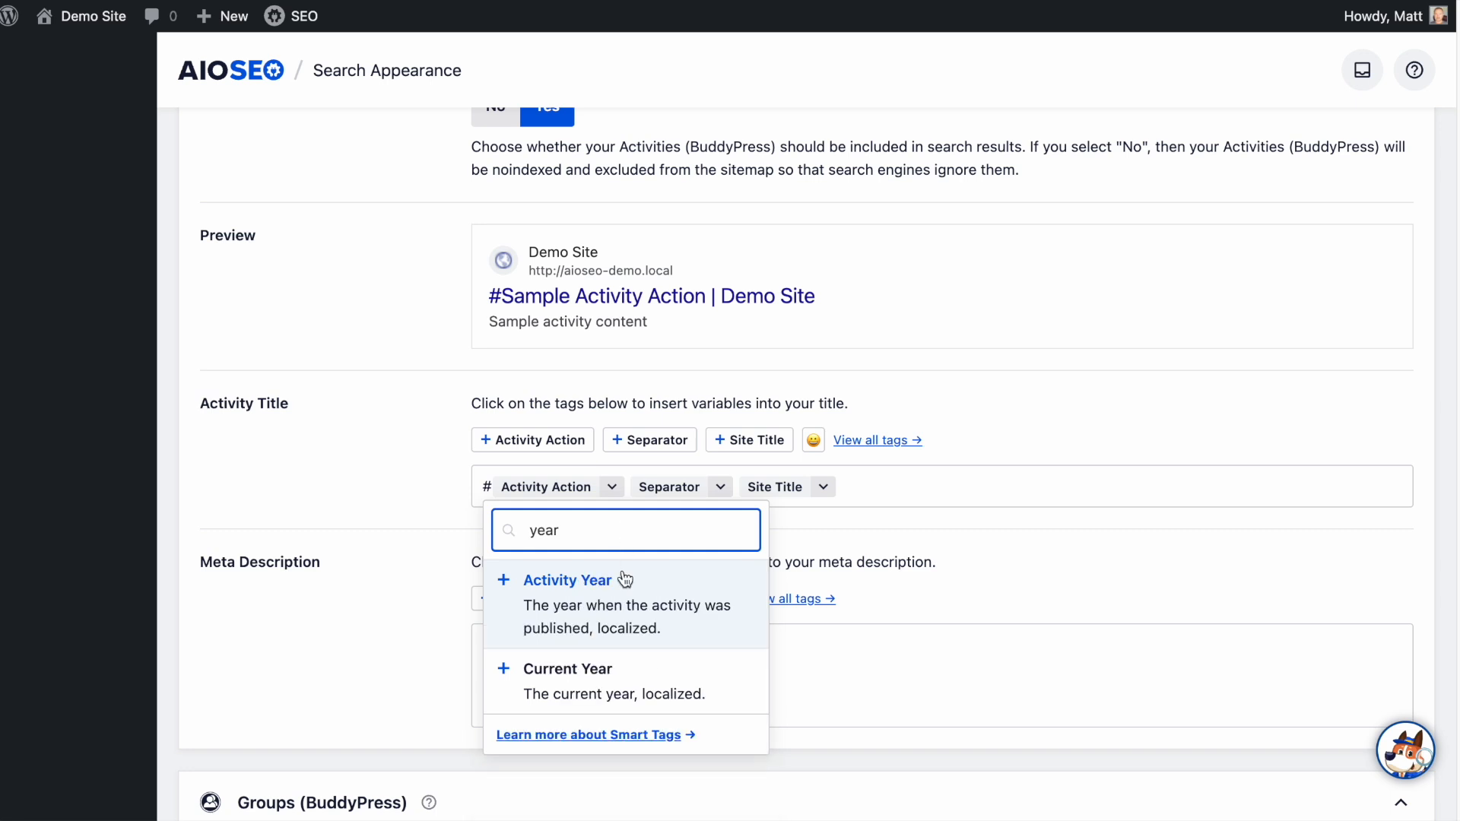
click(573, 695)
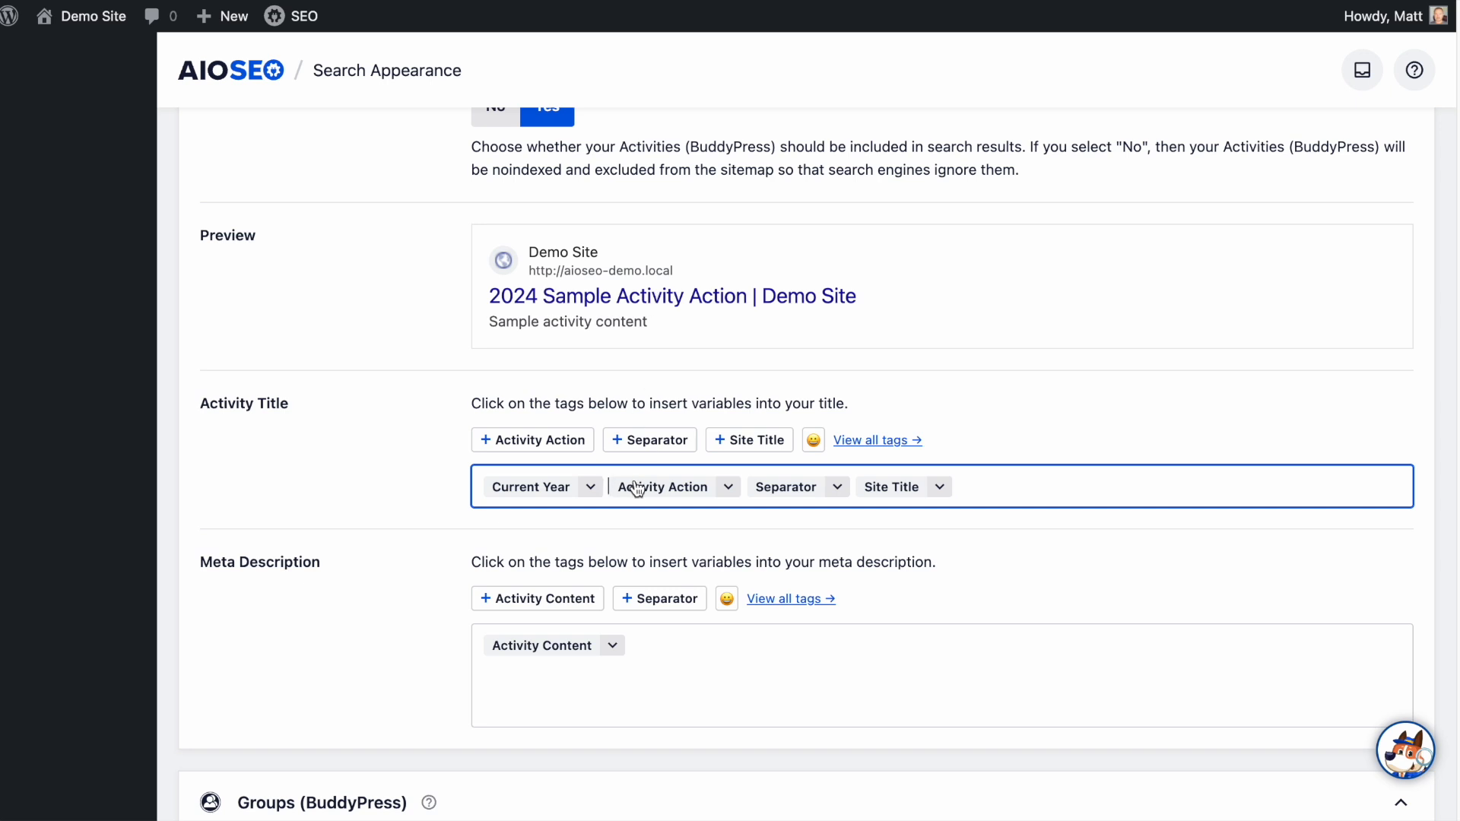
click(607, 484)
key(BackSpace)
key(BackSpace)
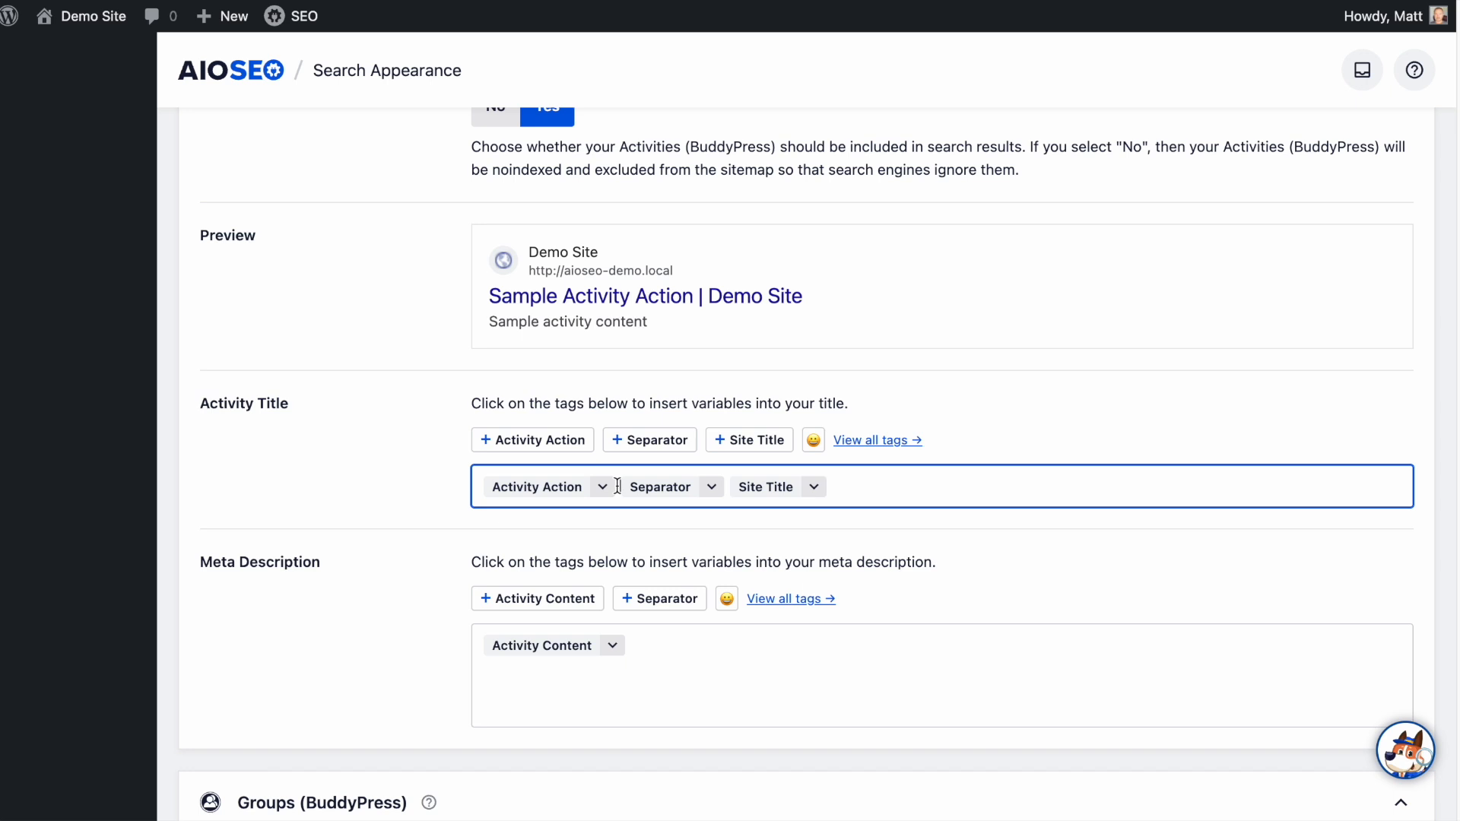
- Insert the Current Year tag between Activity Action and Separator in the Activity Title, and check the meta description and preview
click(871, 441)
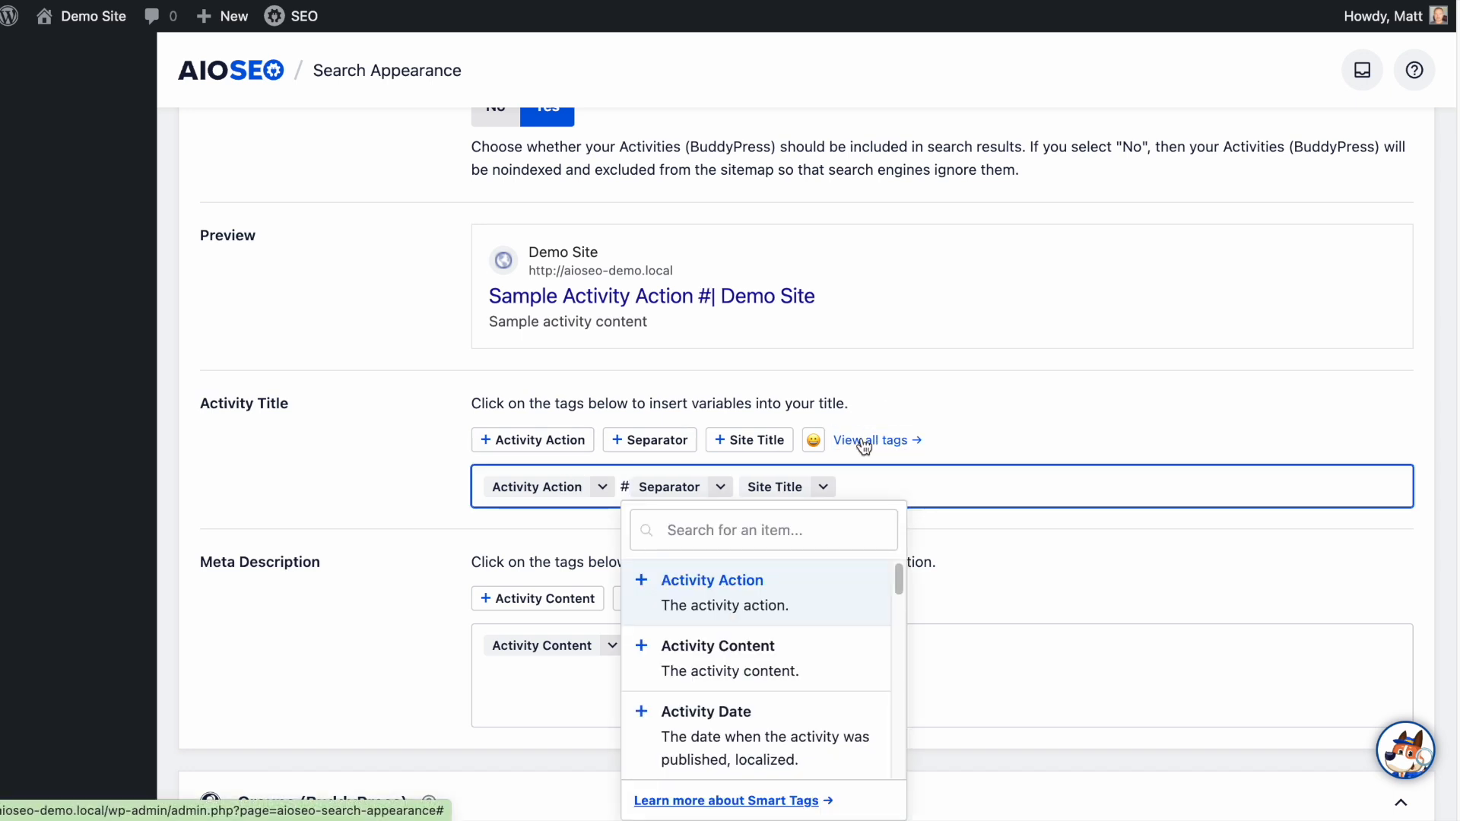
text(year)
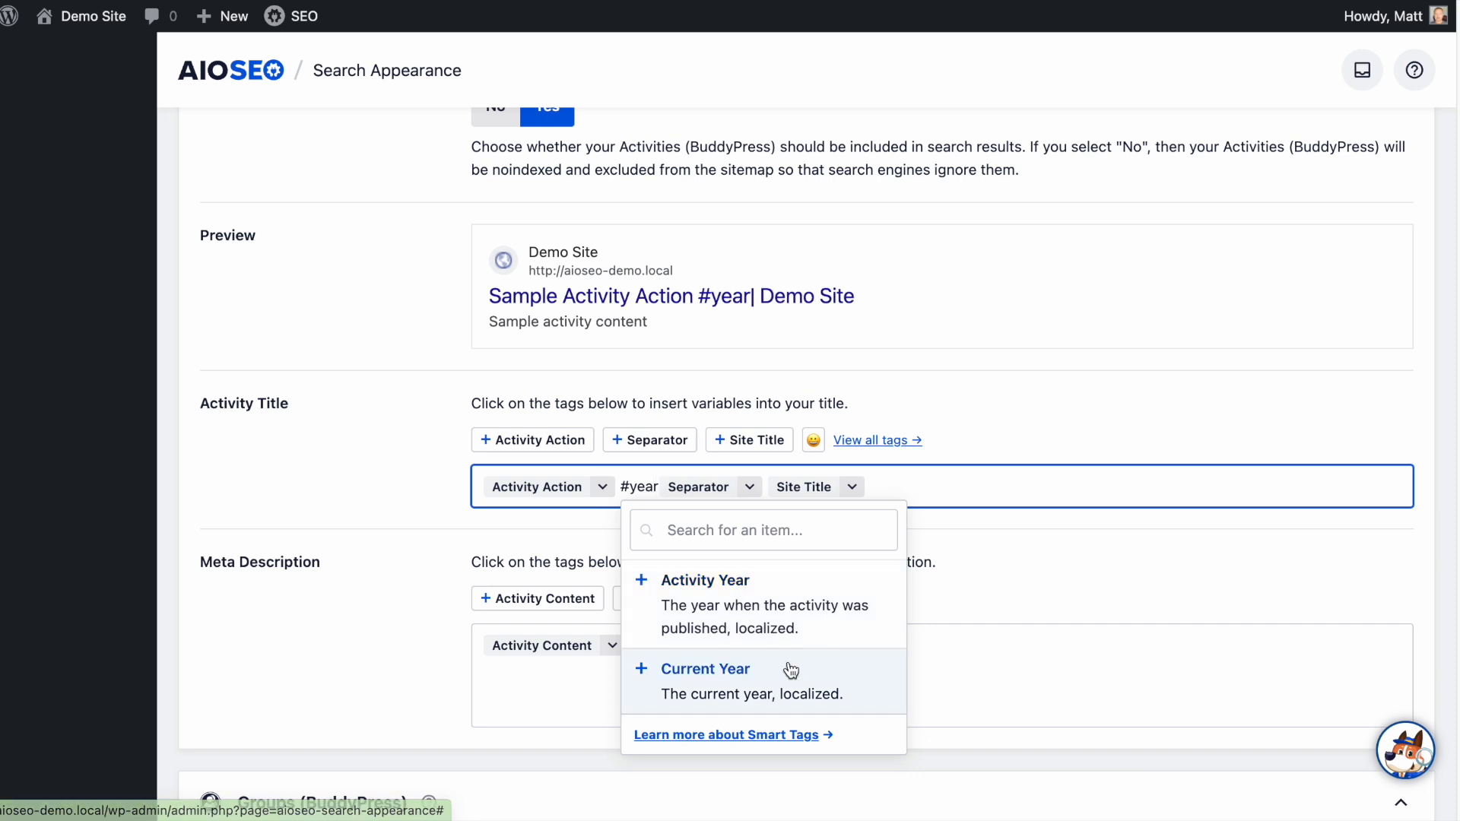
click(791, 670)
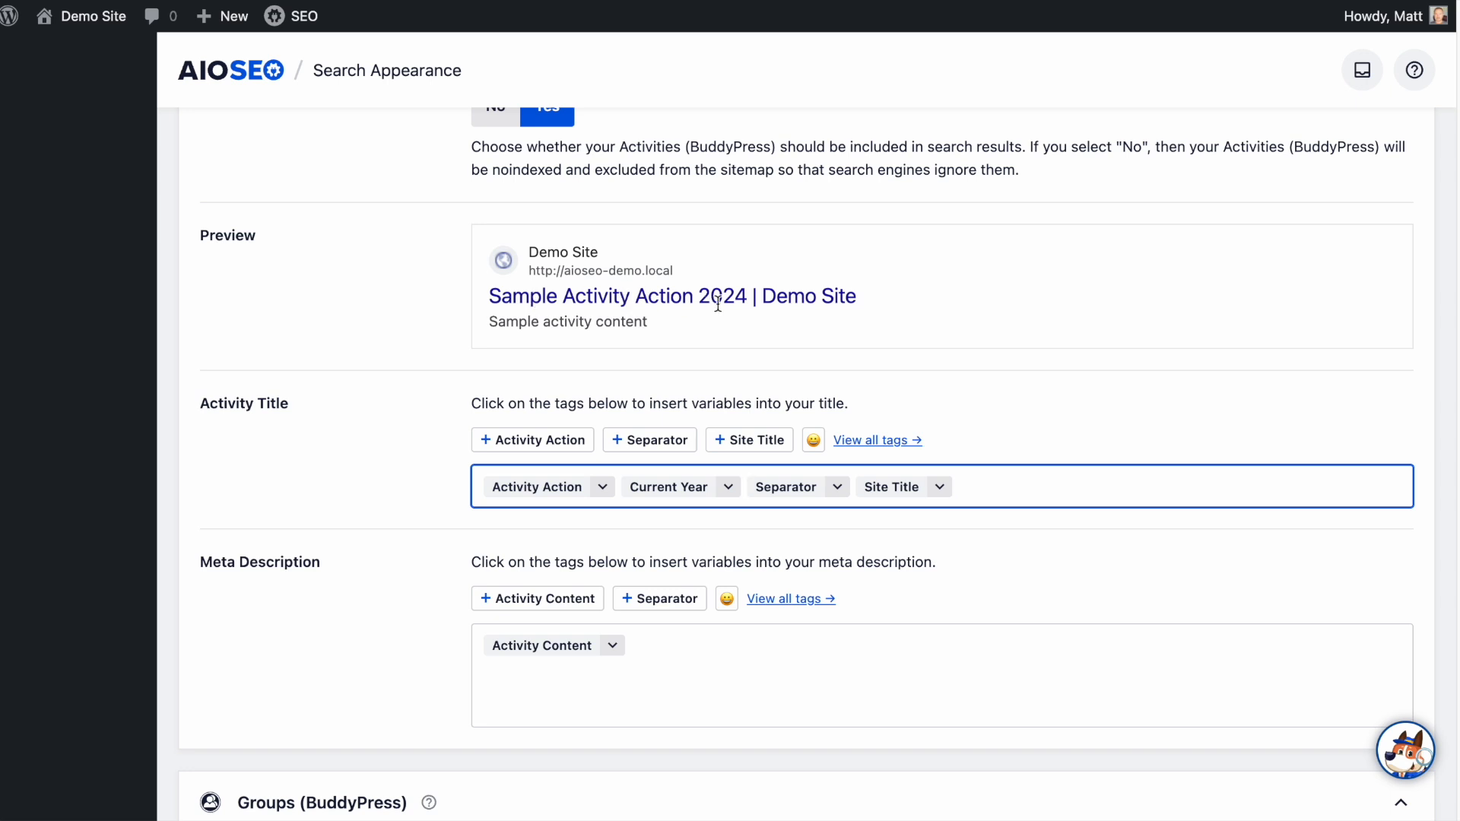
scroll(987, 422, down, 2)
scroll(987, 422, down, 1)
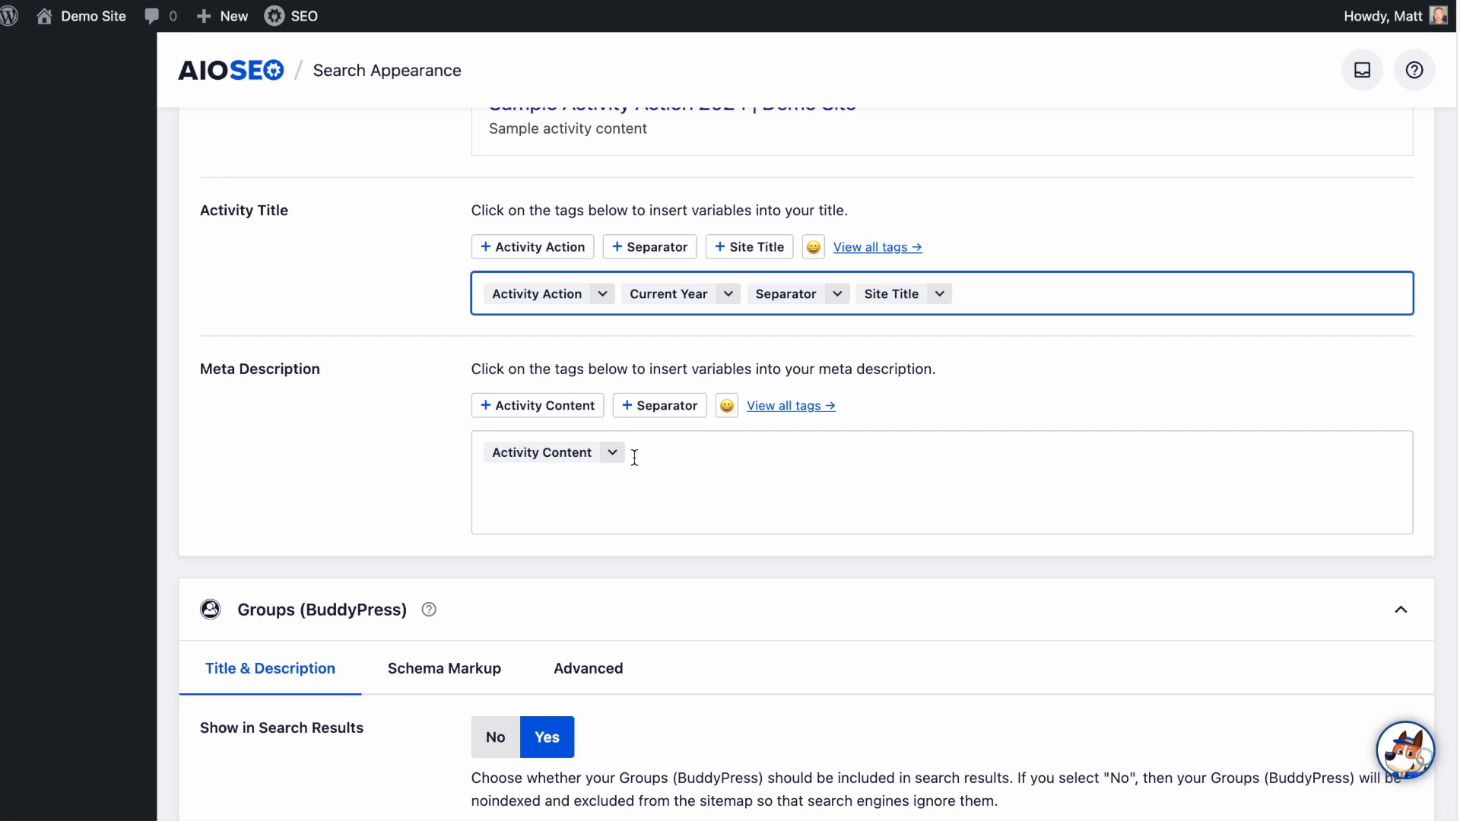
scroll(752, 457, down, 1)
scroll(751, 457, up, 5)
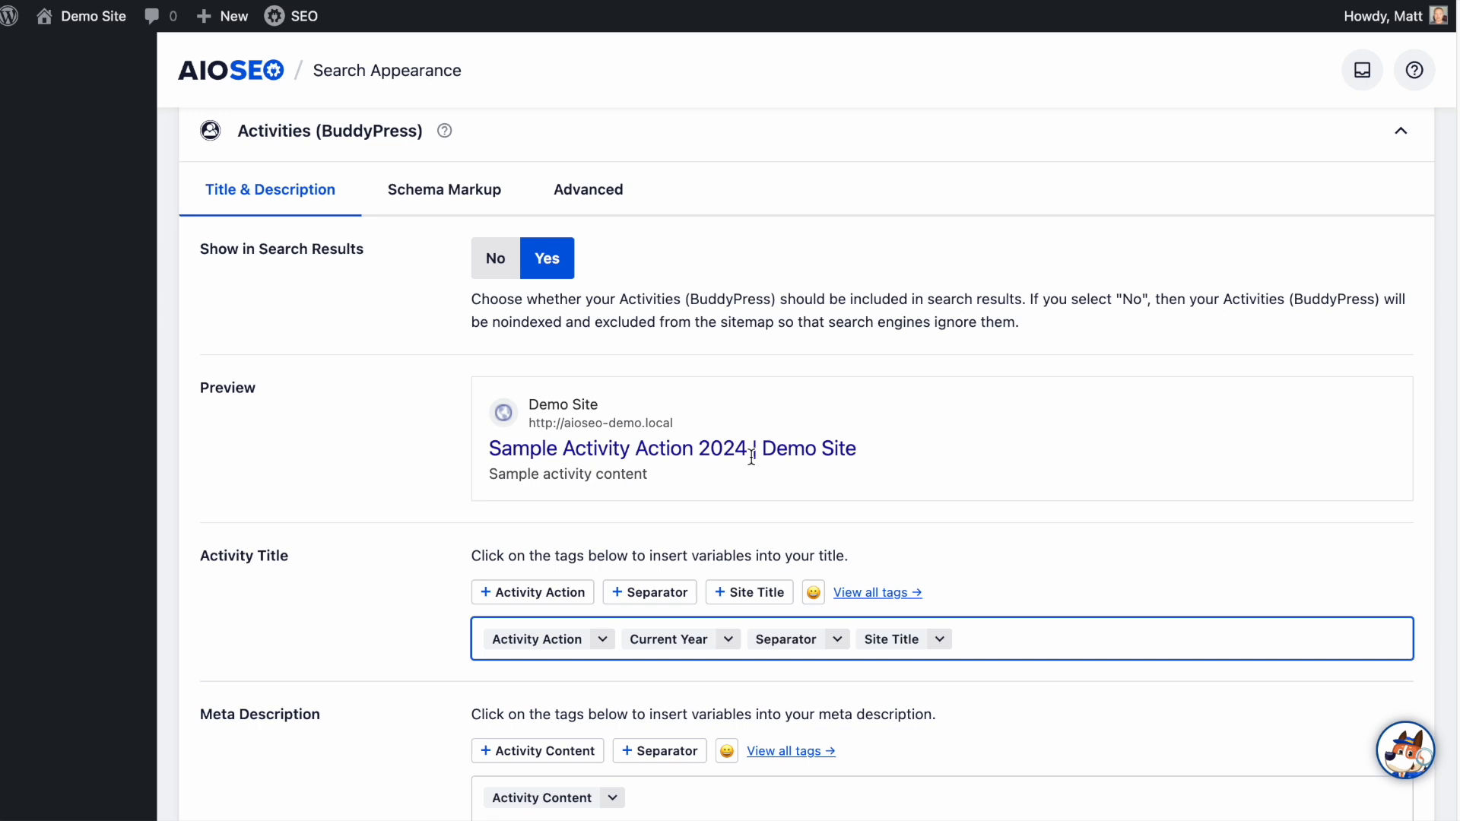
scroll(751, 457, up, 1)
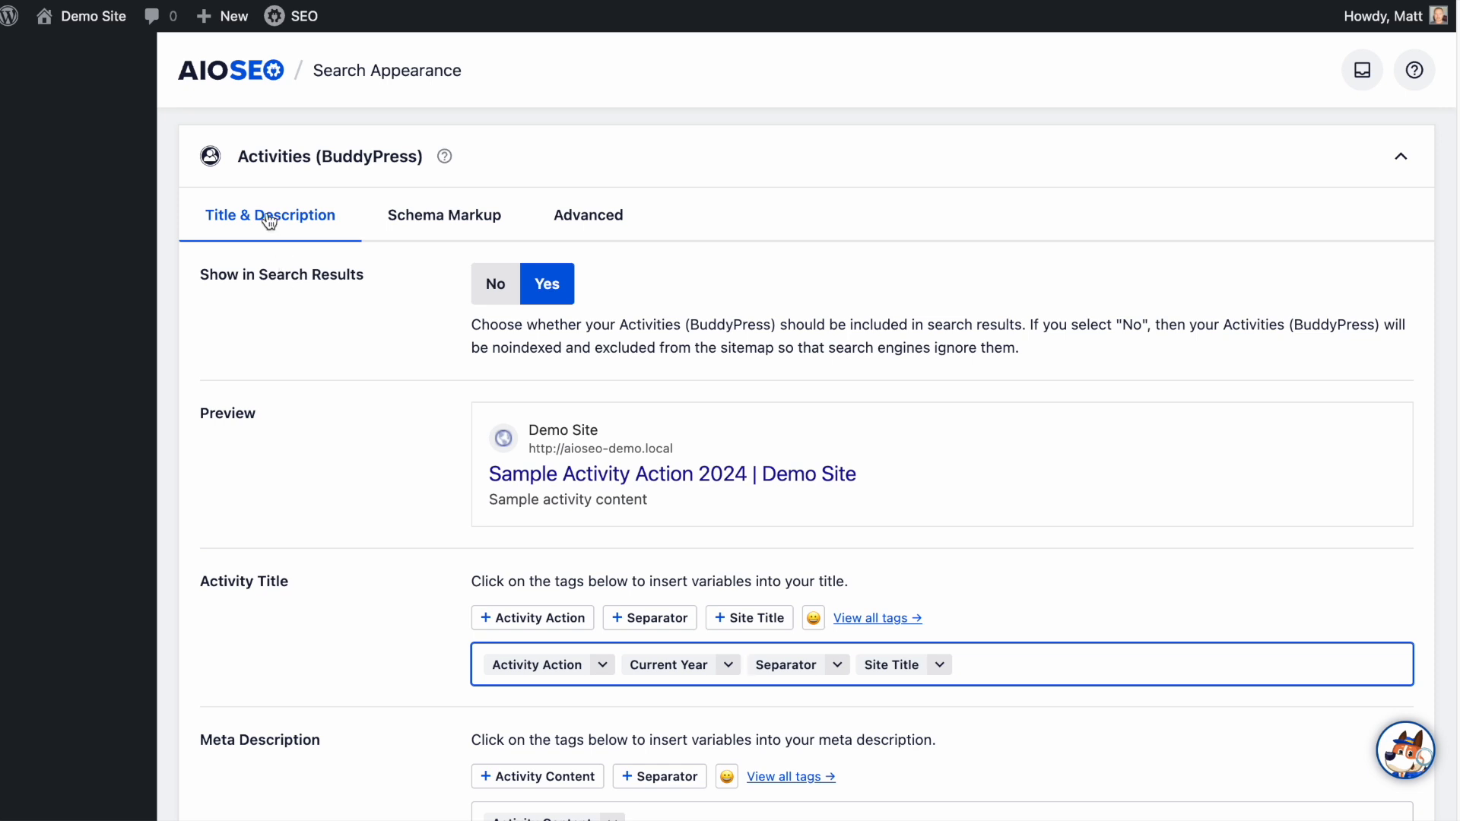
- Show the Schema Markup settings for Activities (BuddyPress) and examine the available Schema Type and Web Page Type options
click(431, 228)
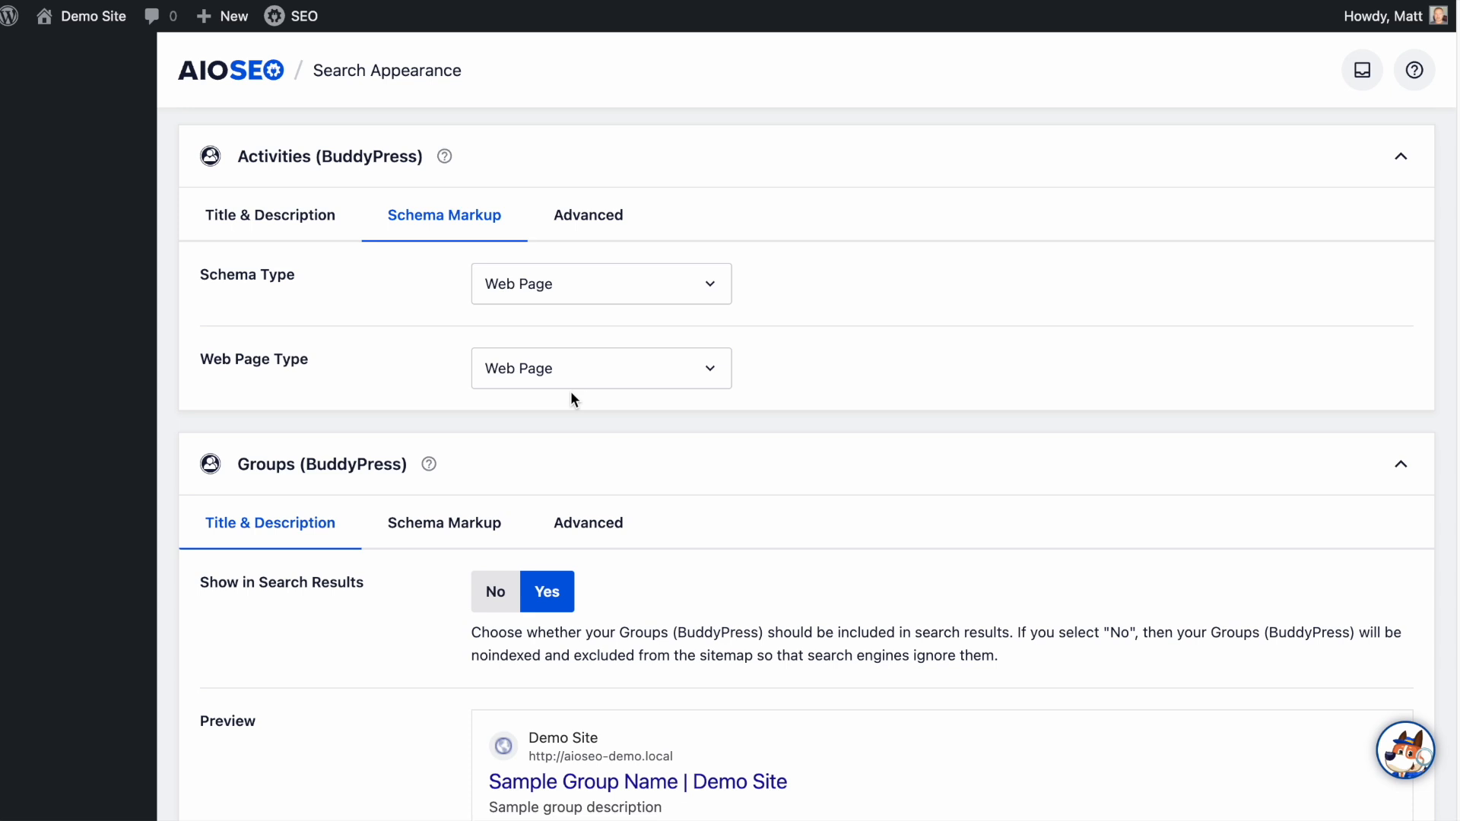
click(595, 284)
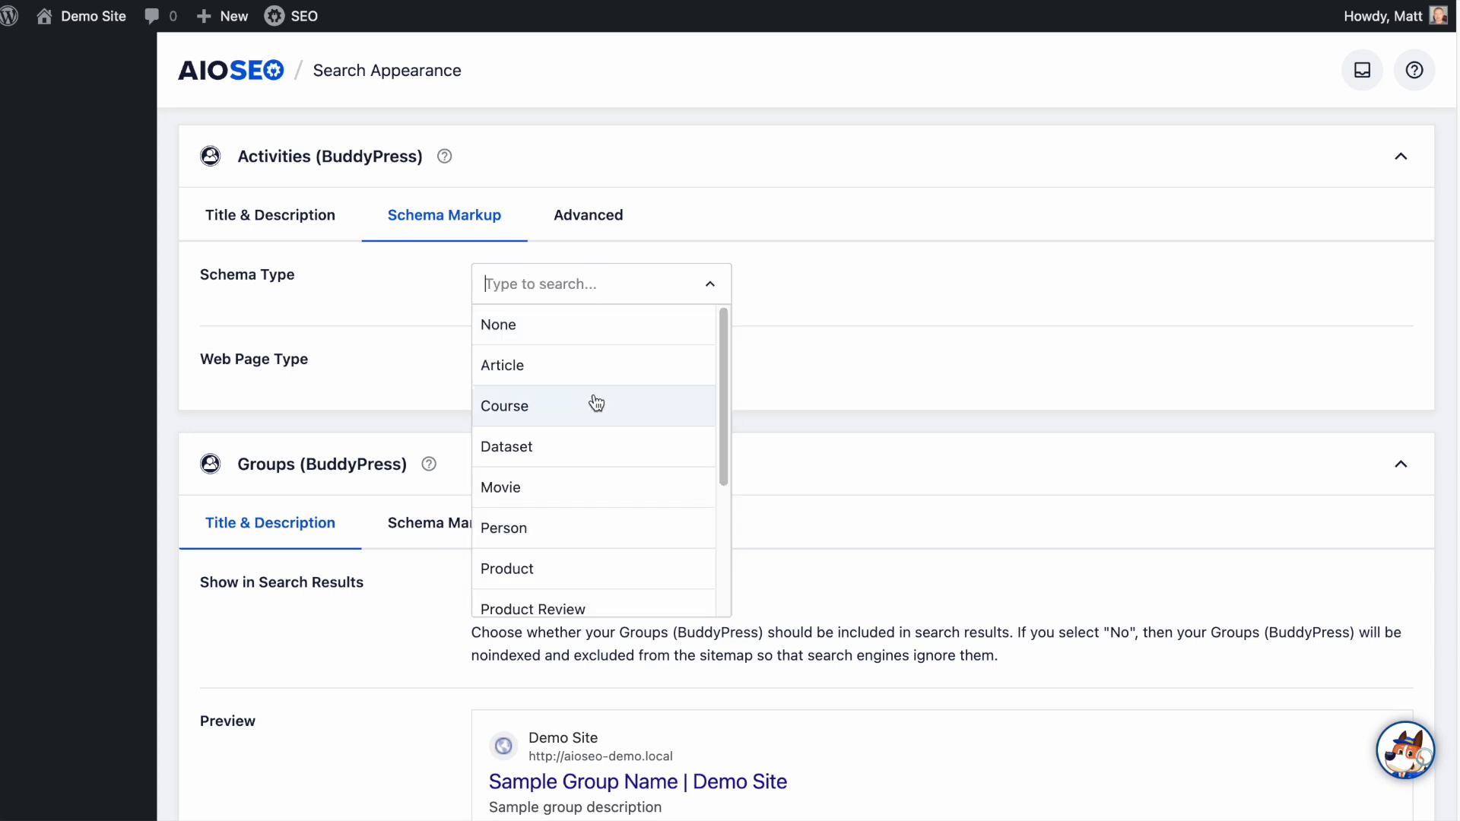
scroll(595, 403, down, 2)
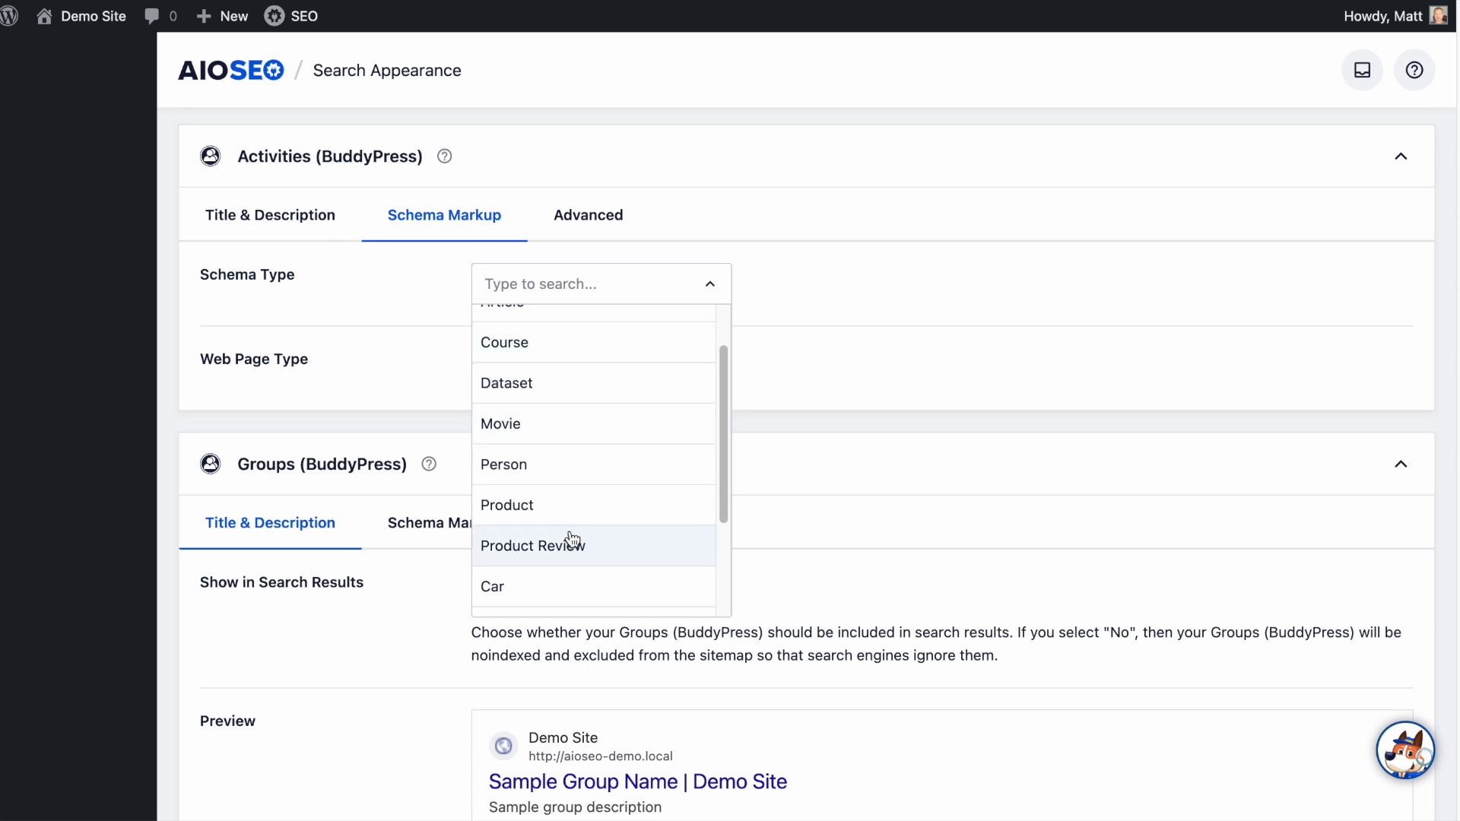
scroll(580, 522, down, 5)
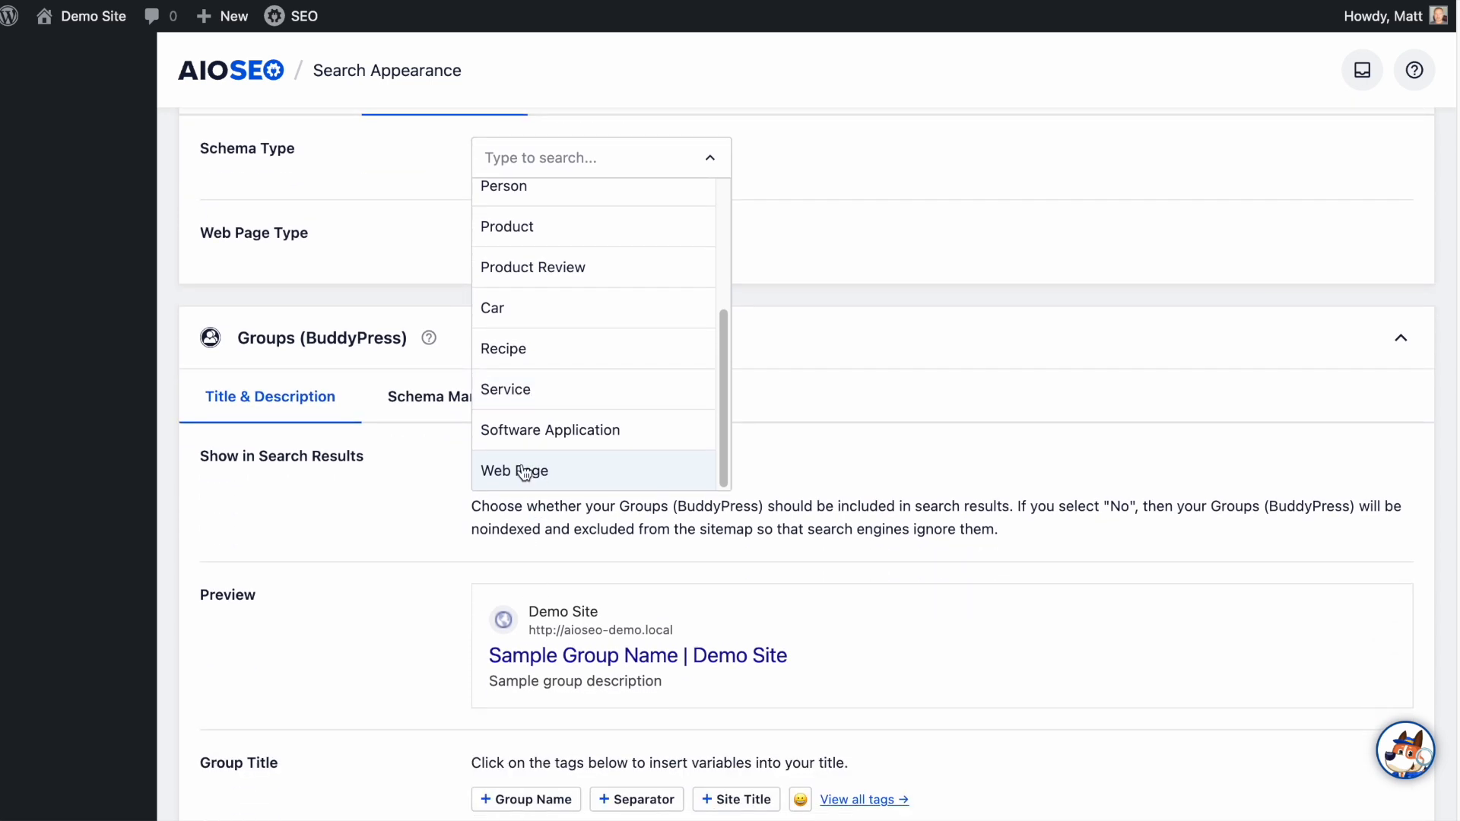
click(285, 306)
scroll(328, 328, up, 3)
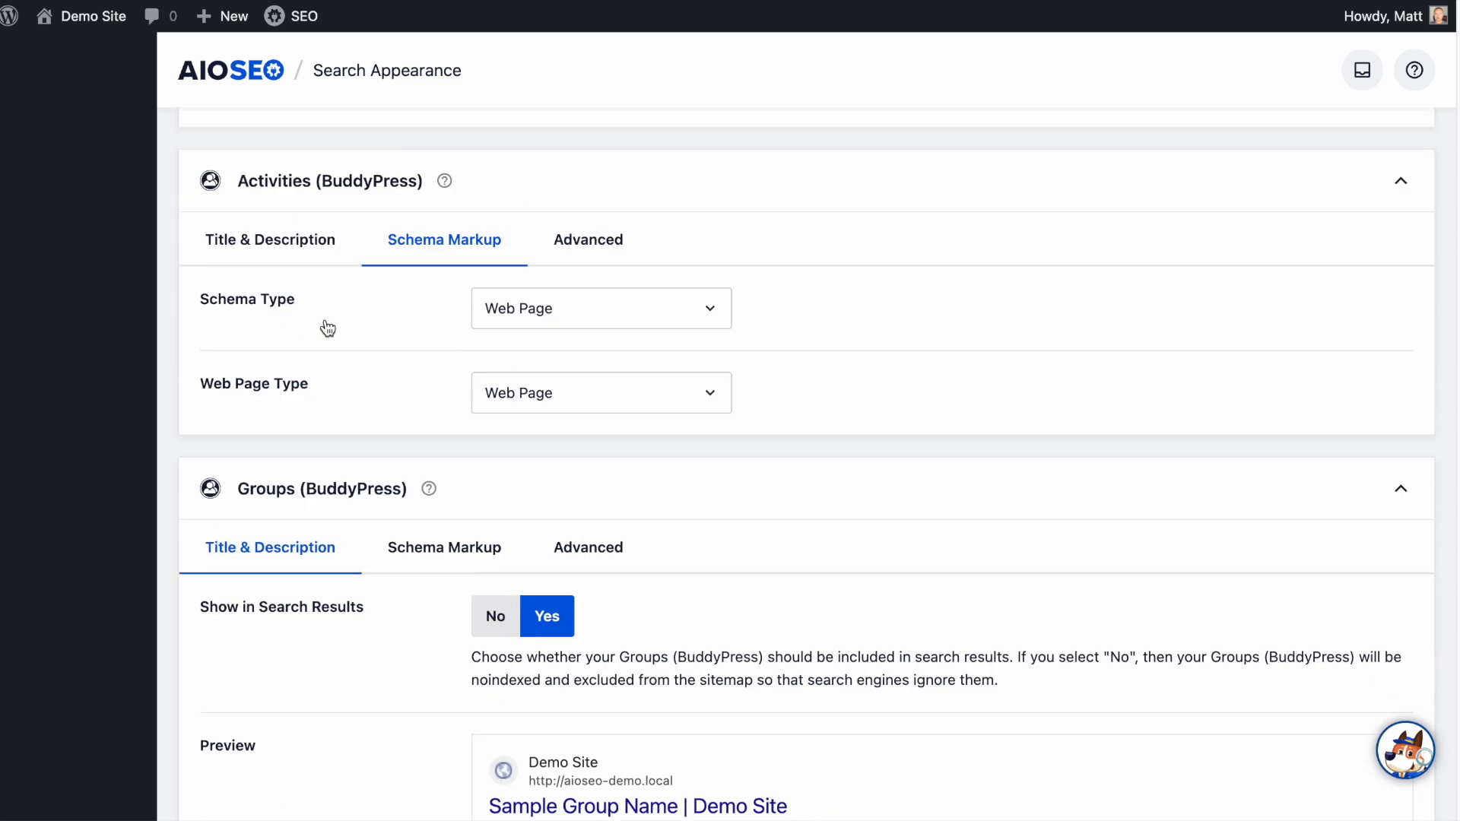
click(584, 403)
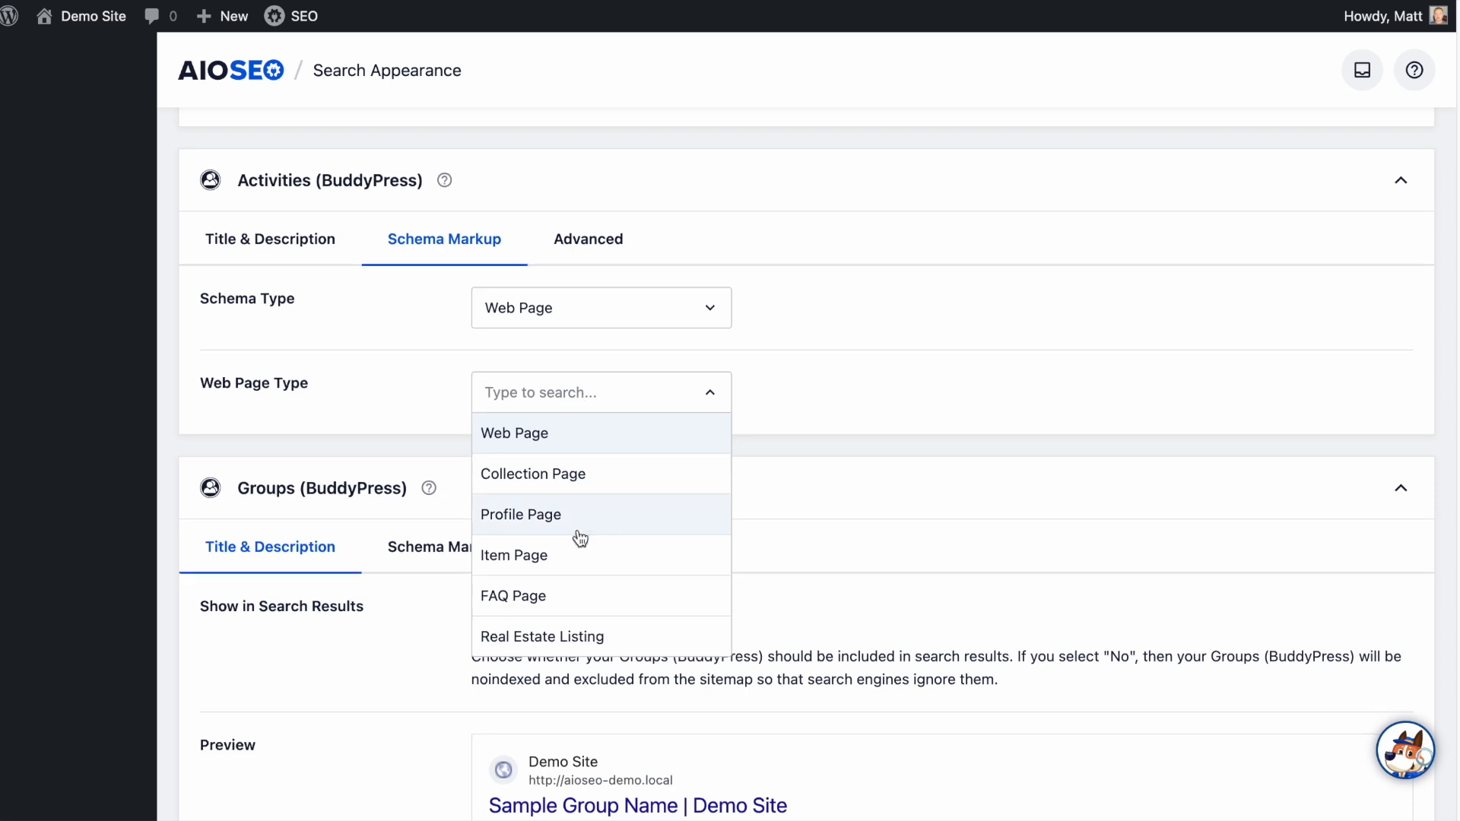
scroll(580, 538, down, 1)
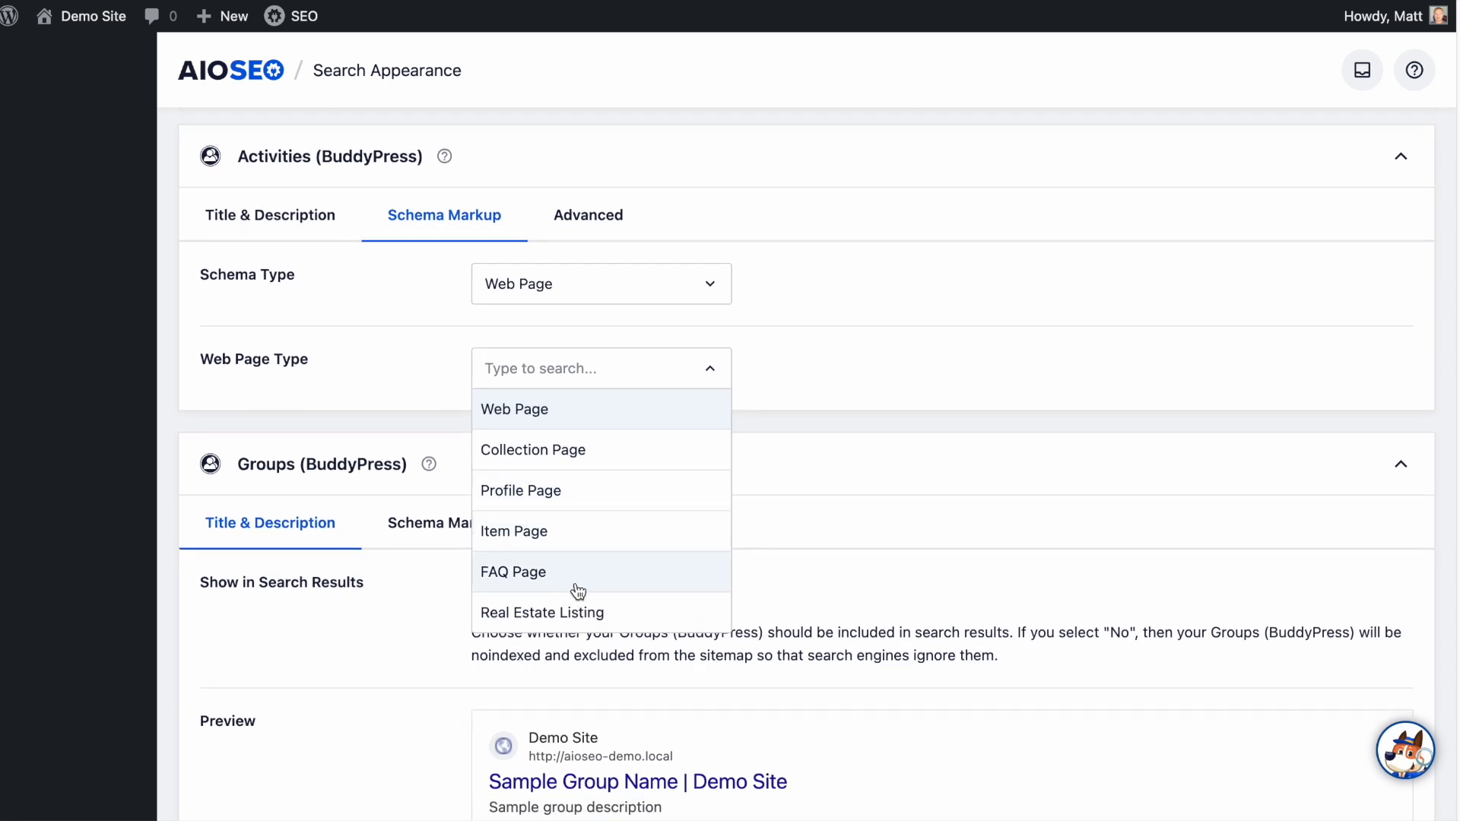
click(418, 385)
- Switch the Activities Schema Type to Product and back to Web Page
click(580, 287)
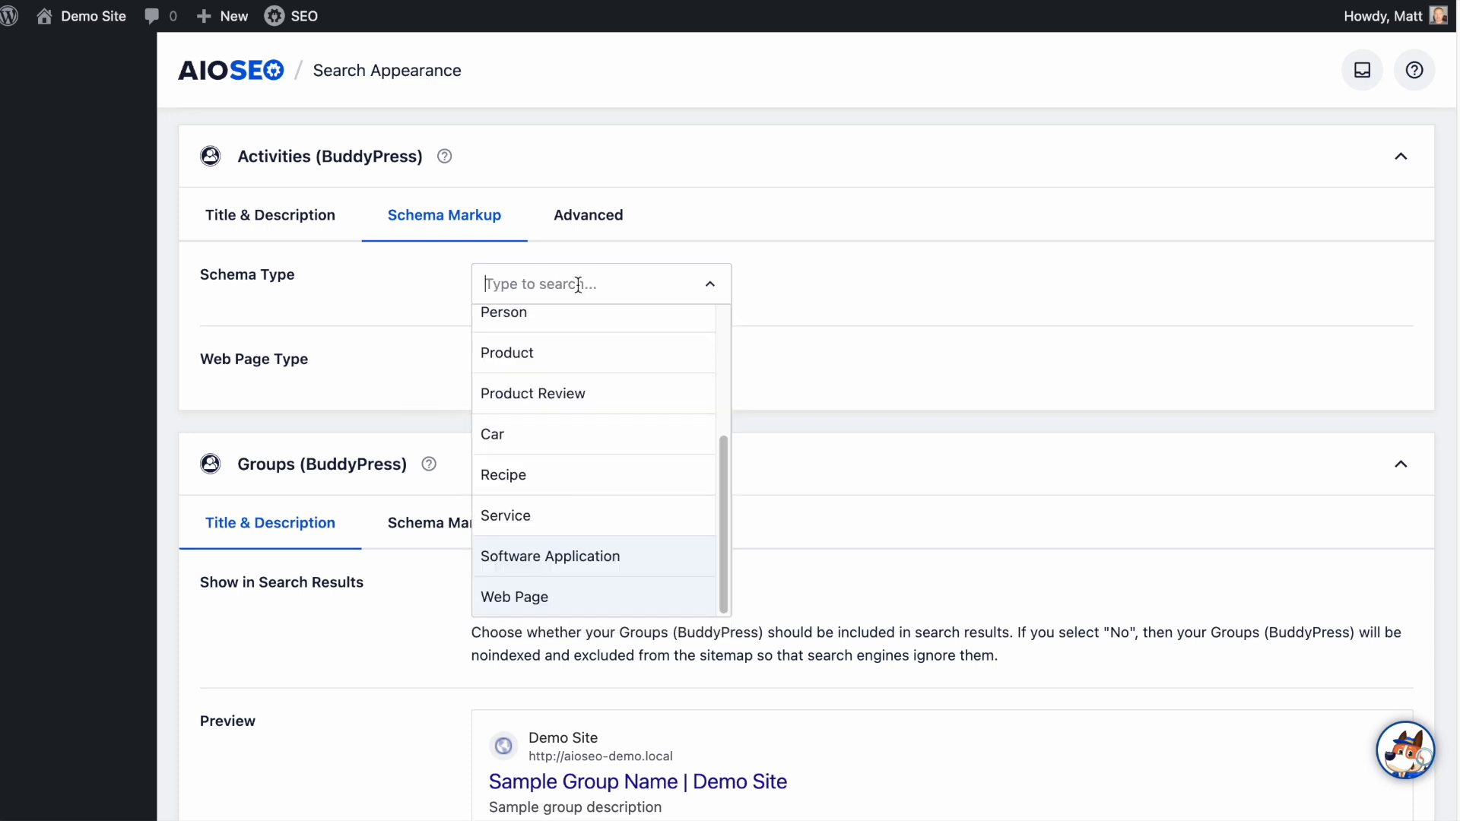
click(541, 356)
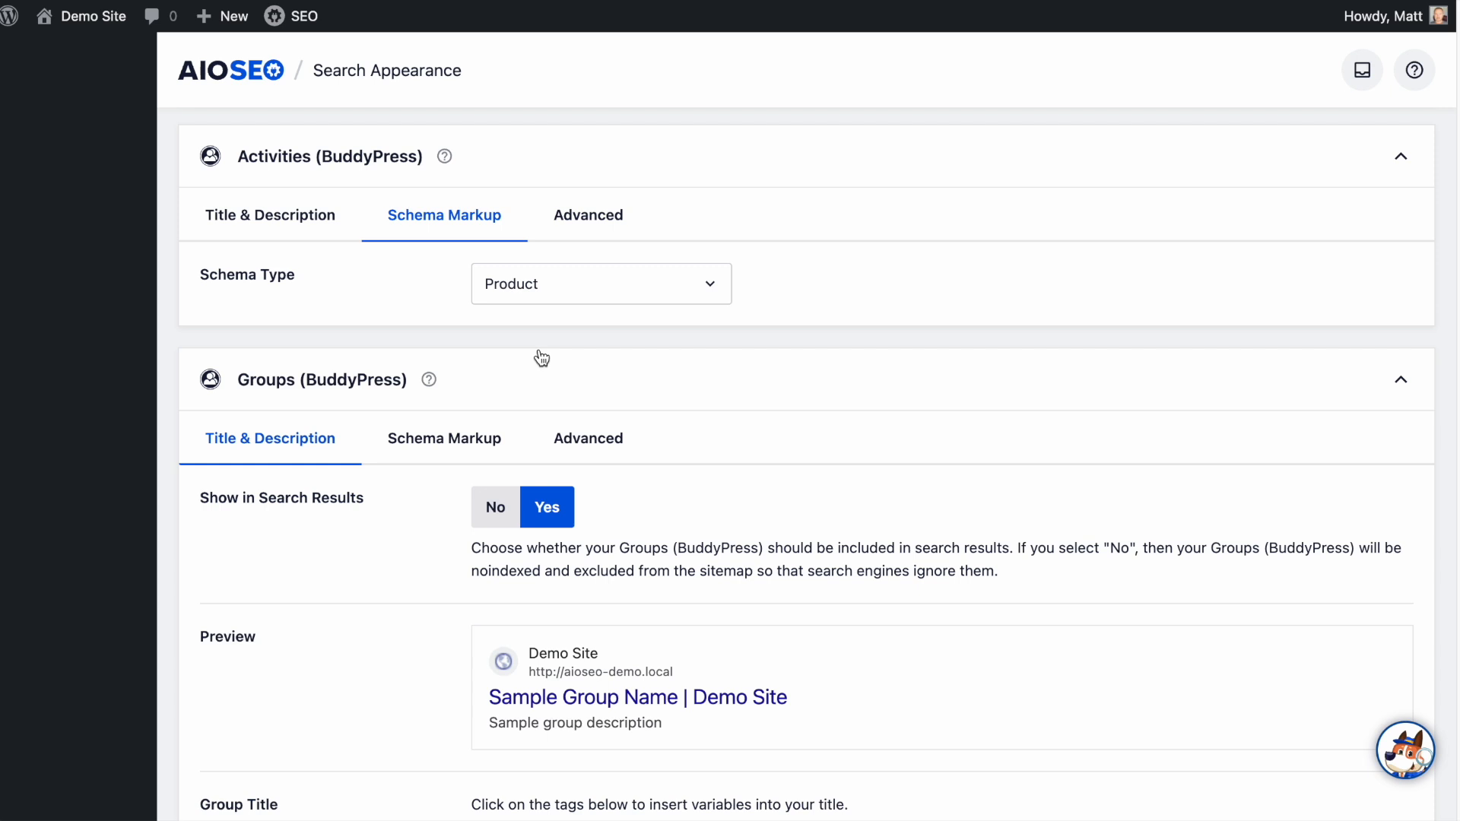
click(564, 291)
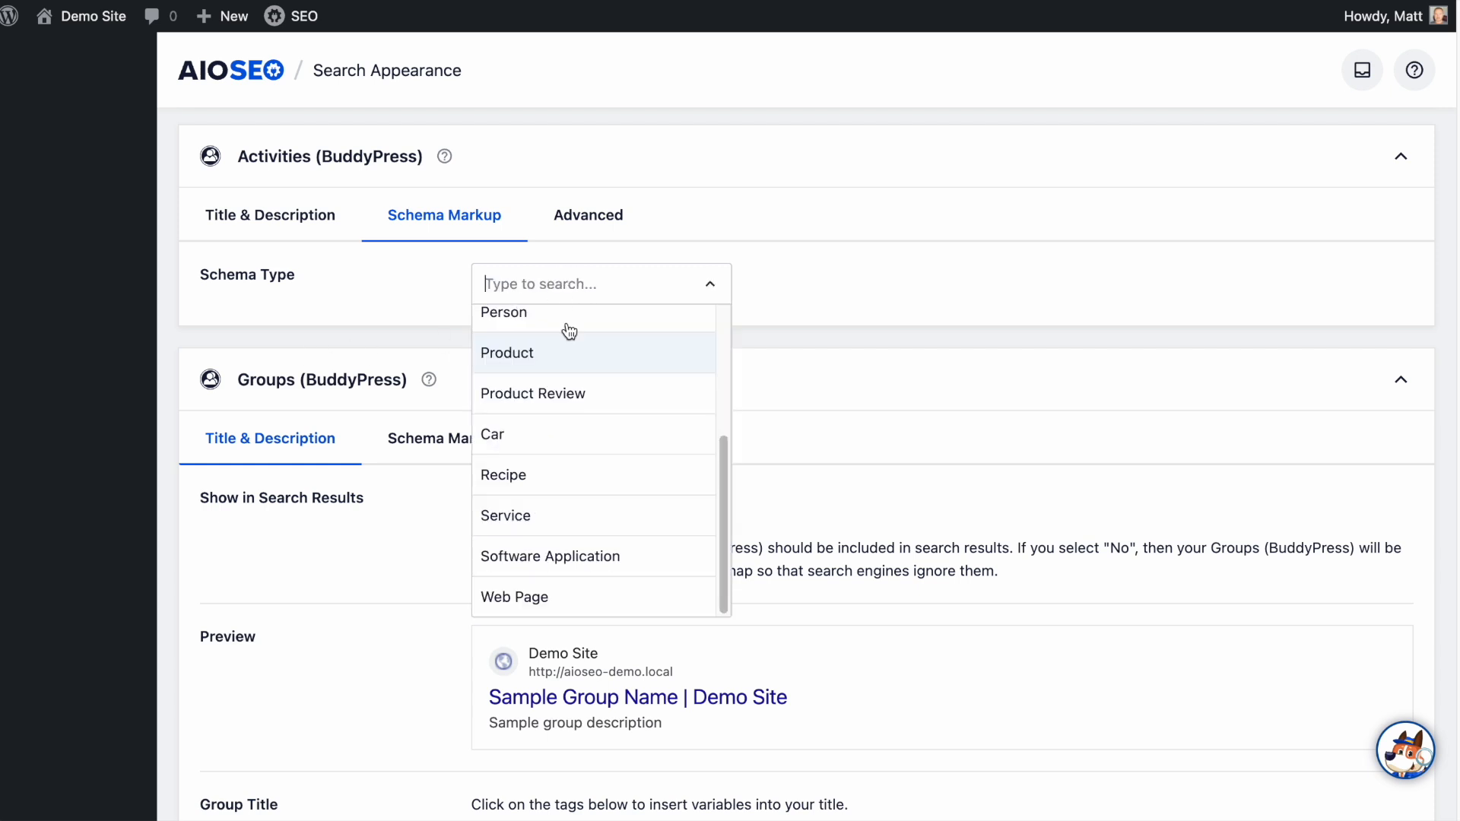
click(540, 600)
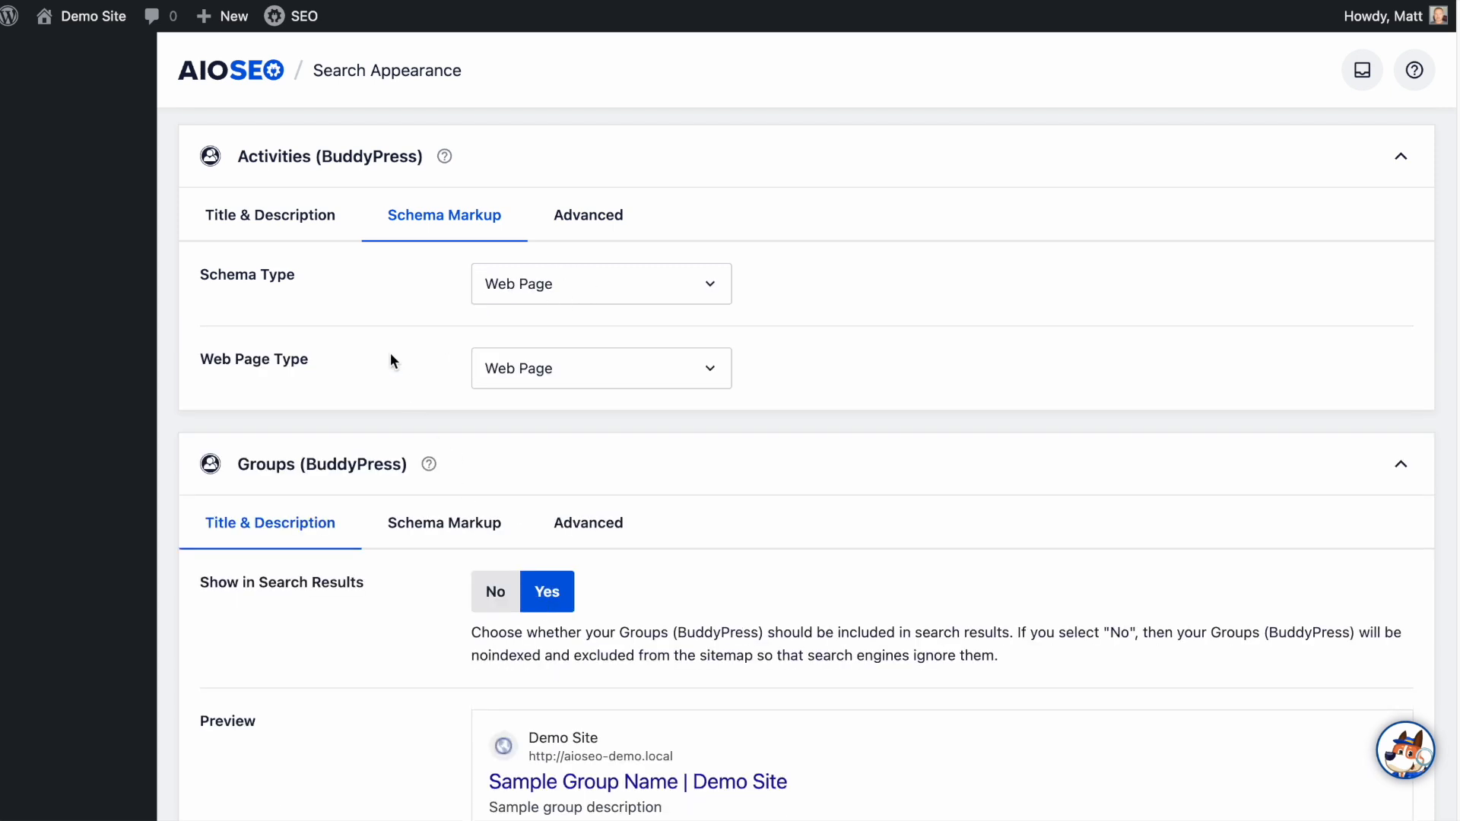
- Show the Advanced settings for Activities, disable default Robots Meta Settings to view the individual options, and re-enable the defaults
click(597, 217)
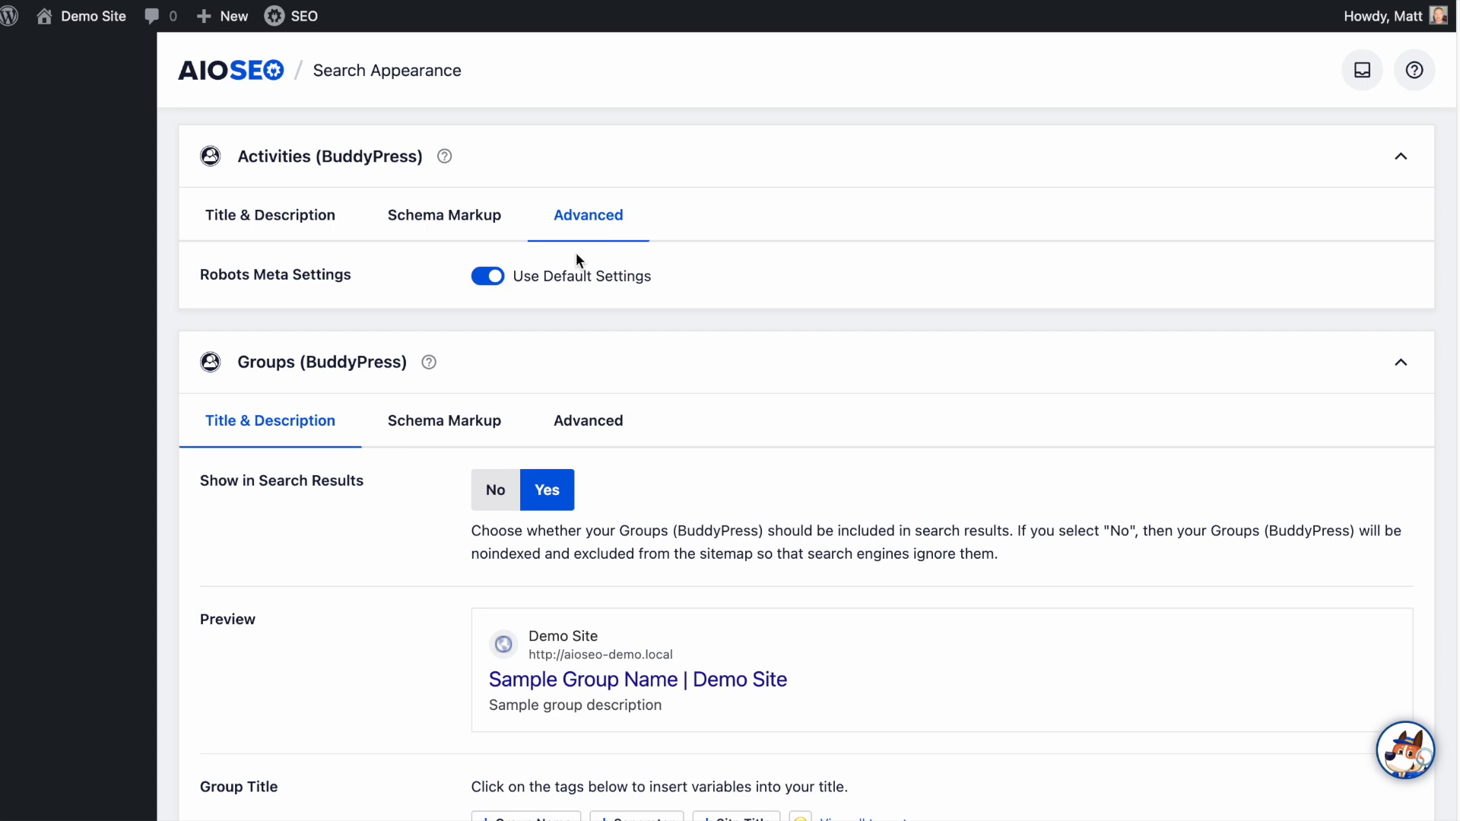
click(487, 277)
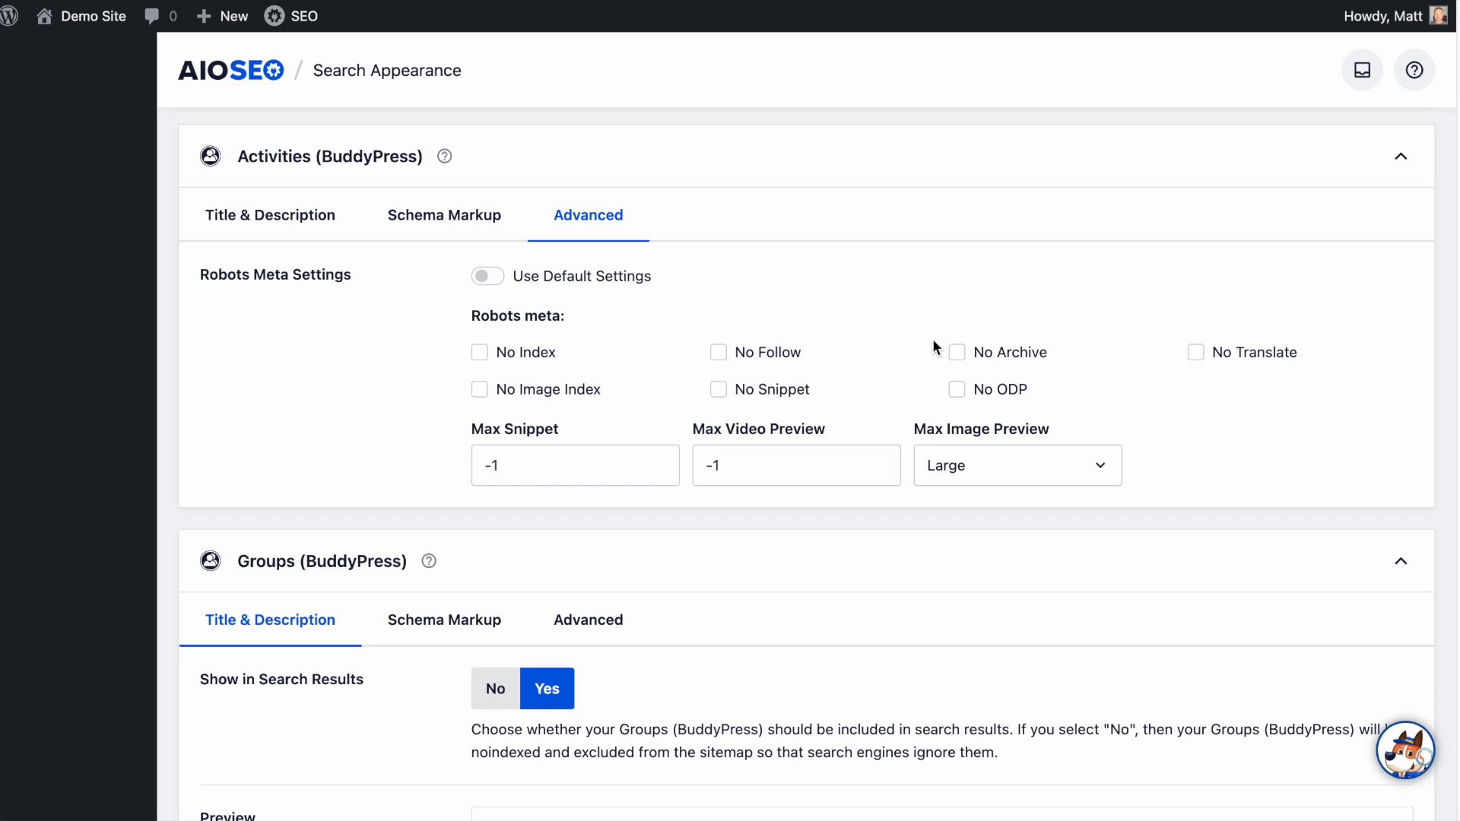
click(491, 277)
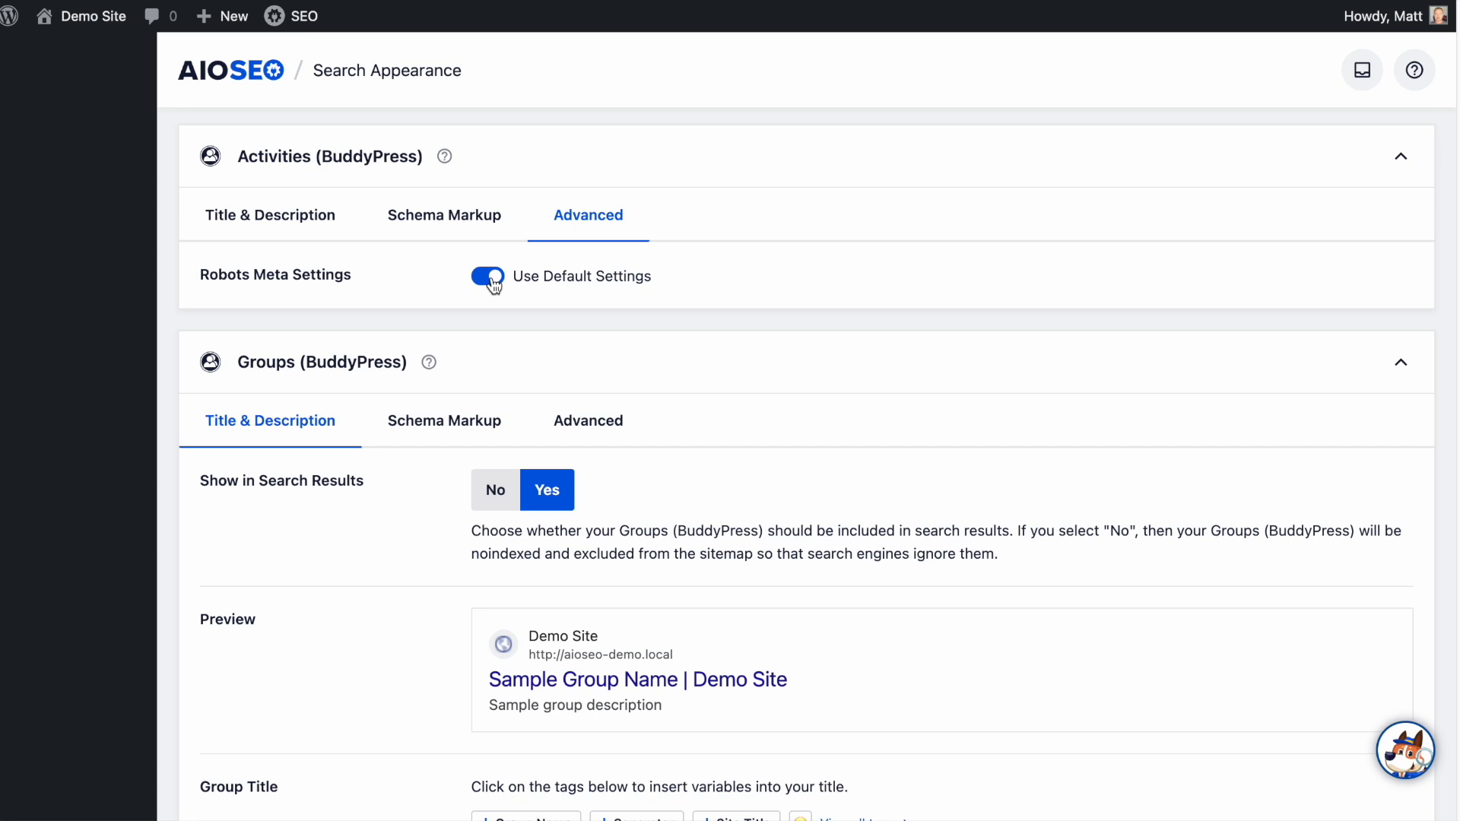
- Switch Show in Search Results for Groups (BuddyPress) to No and back to Yes
scroll(494, 283, down, 3)
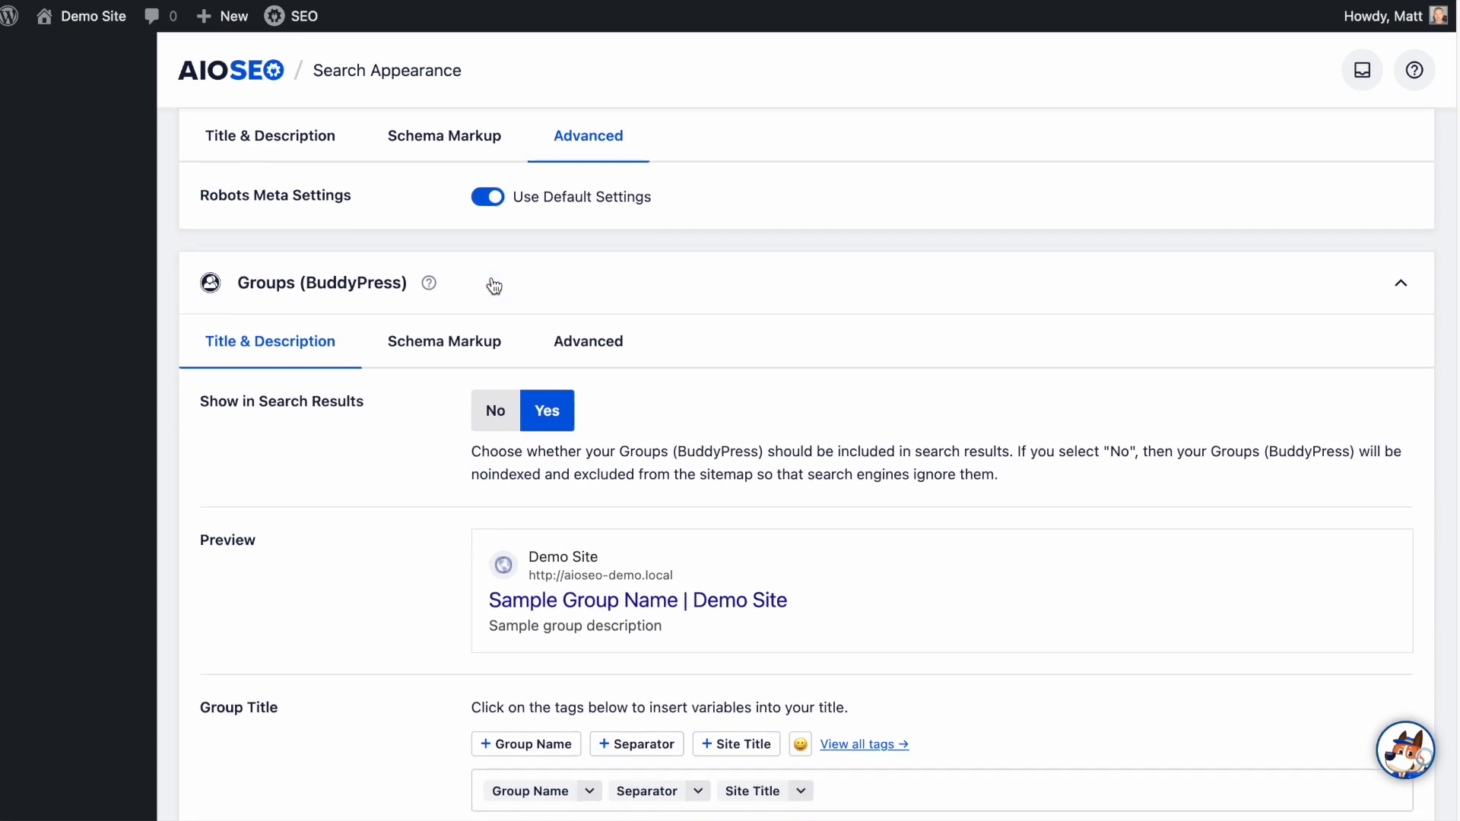
scroll(493, 285, down, 2)
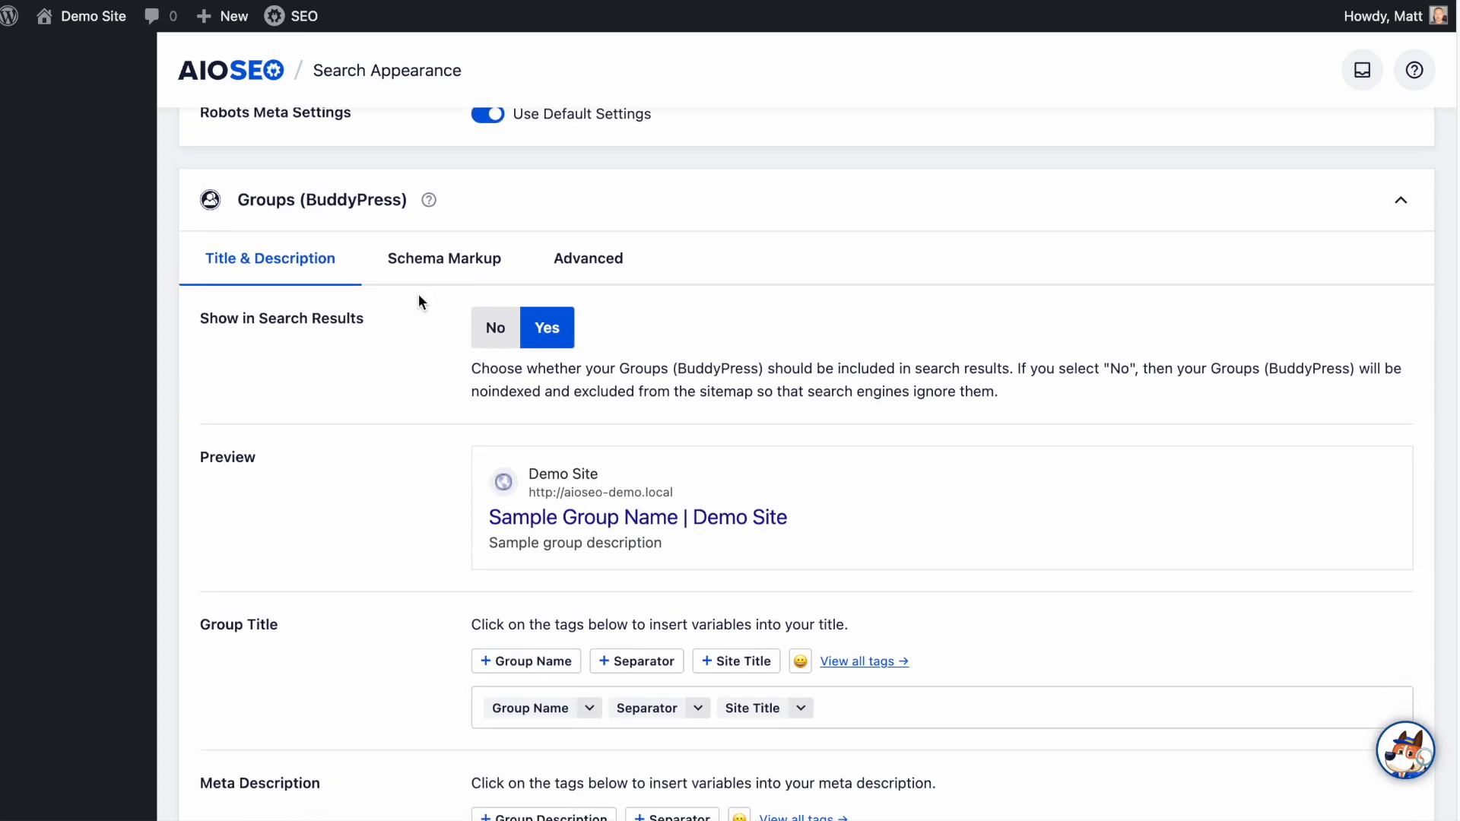
scroll(395, 330, down, 1)
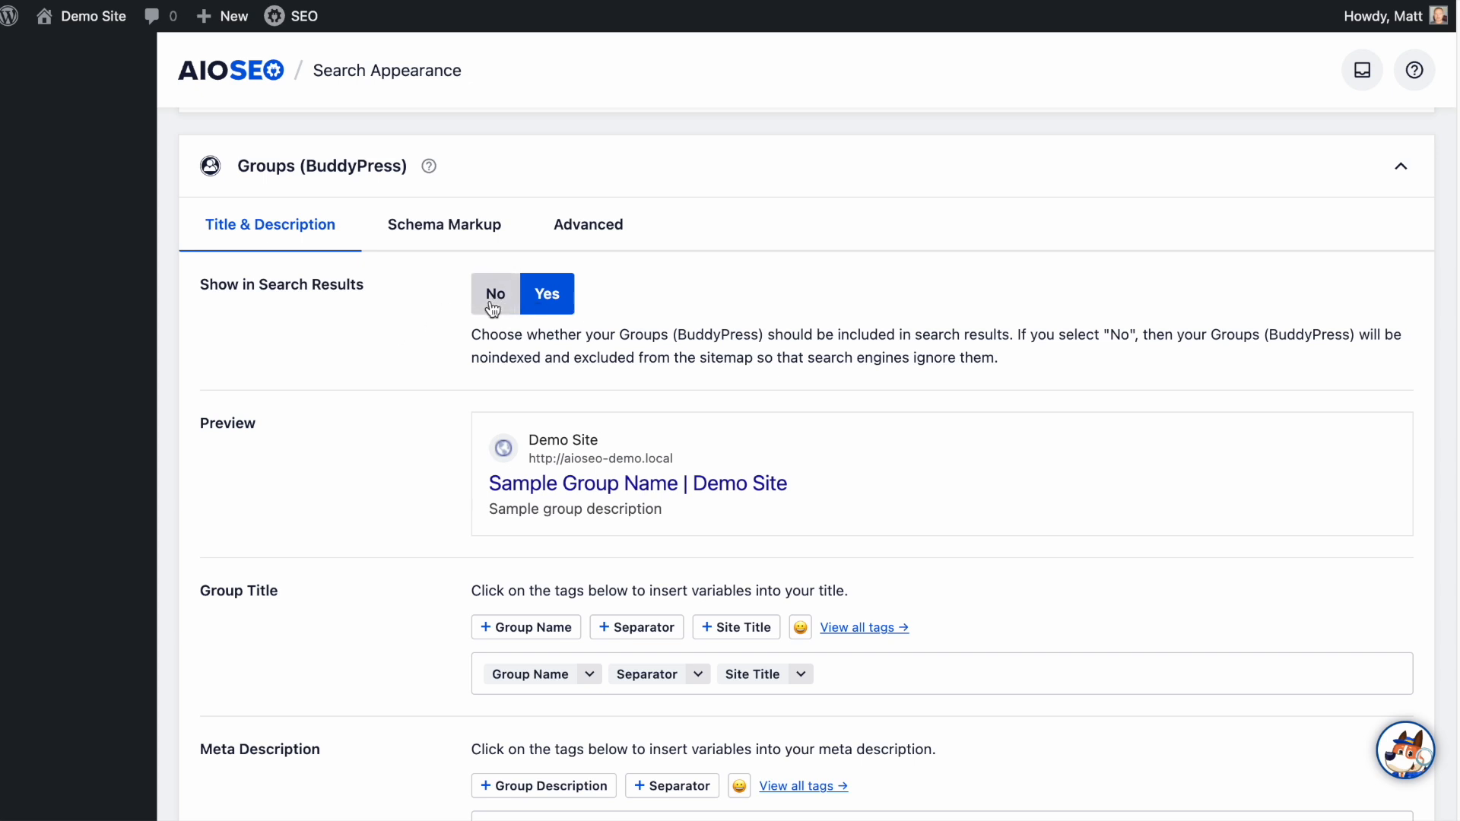
scroll(493, 308, down, 1)
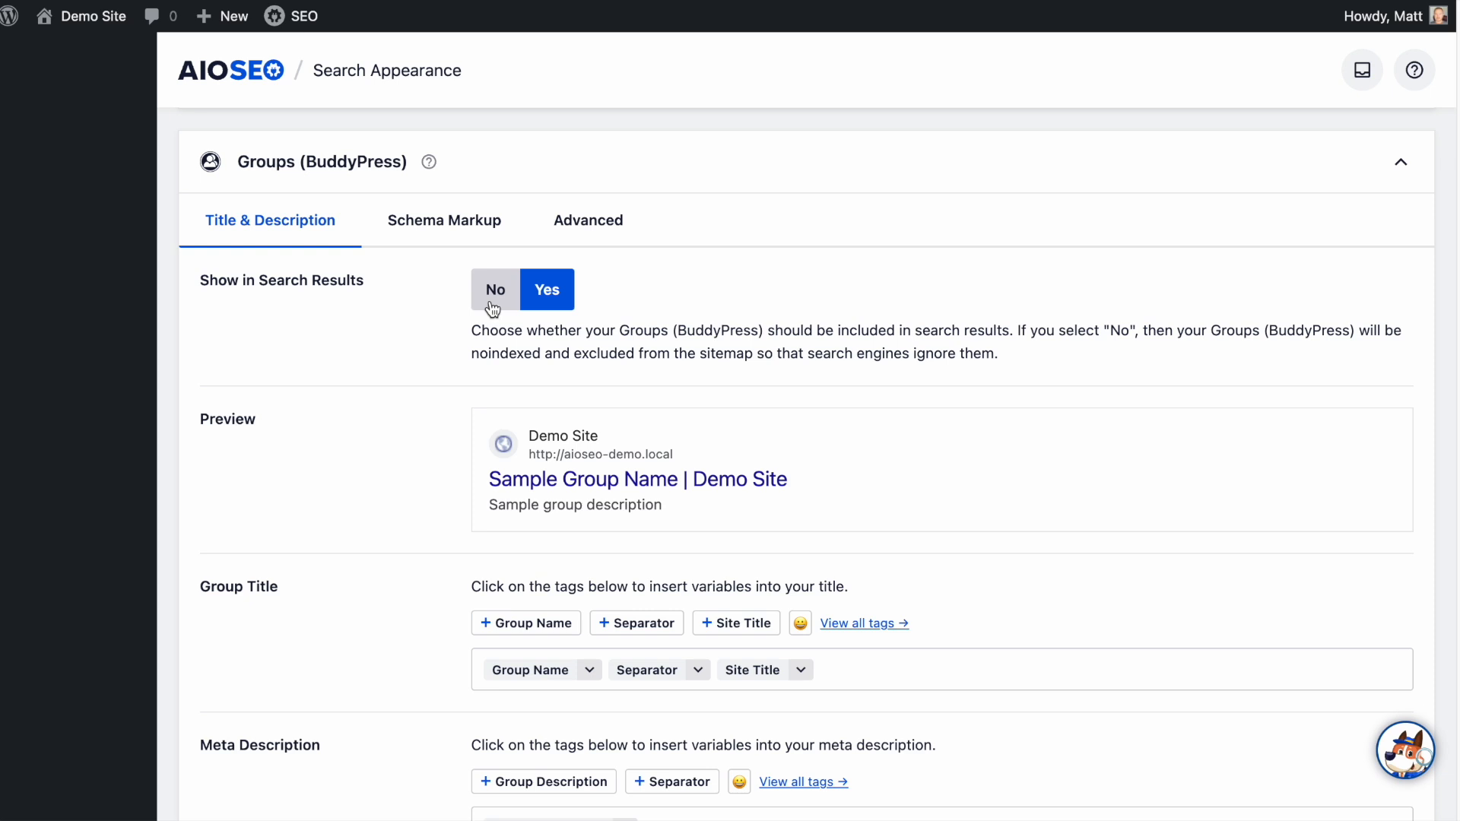
scroll(493, 308, down, 2)
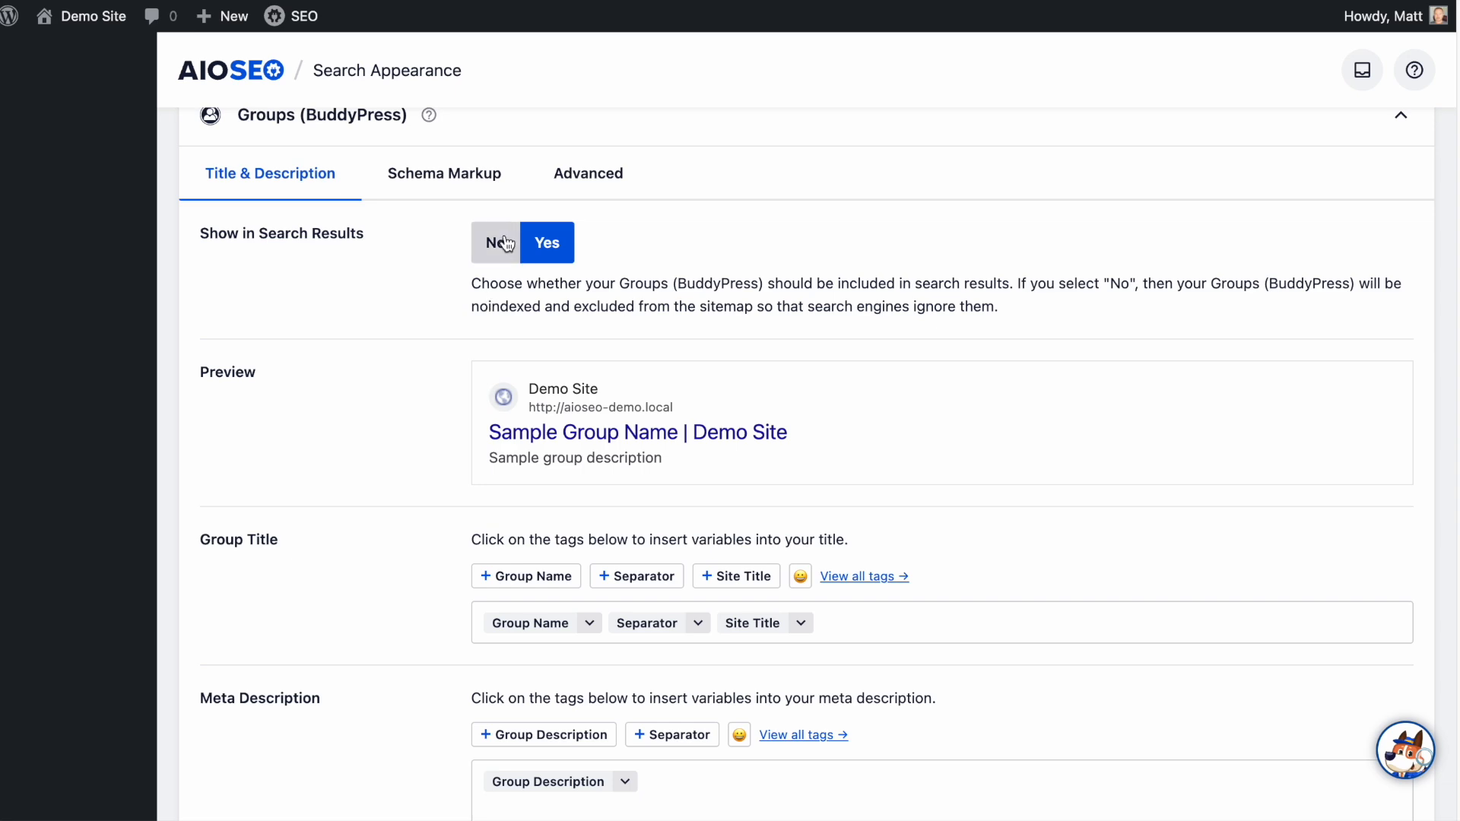
scroll(400, 382, up, 6)
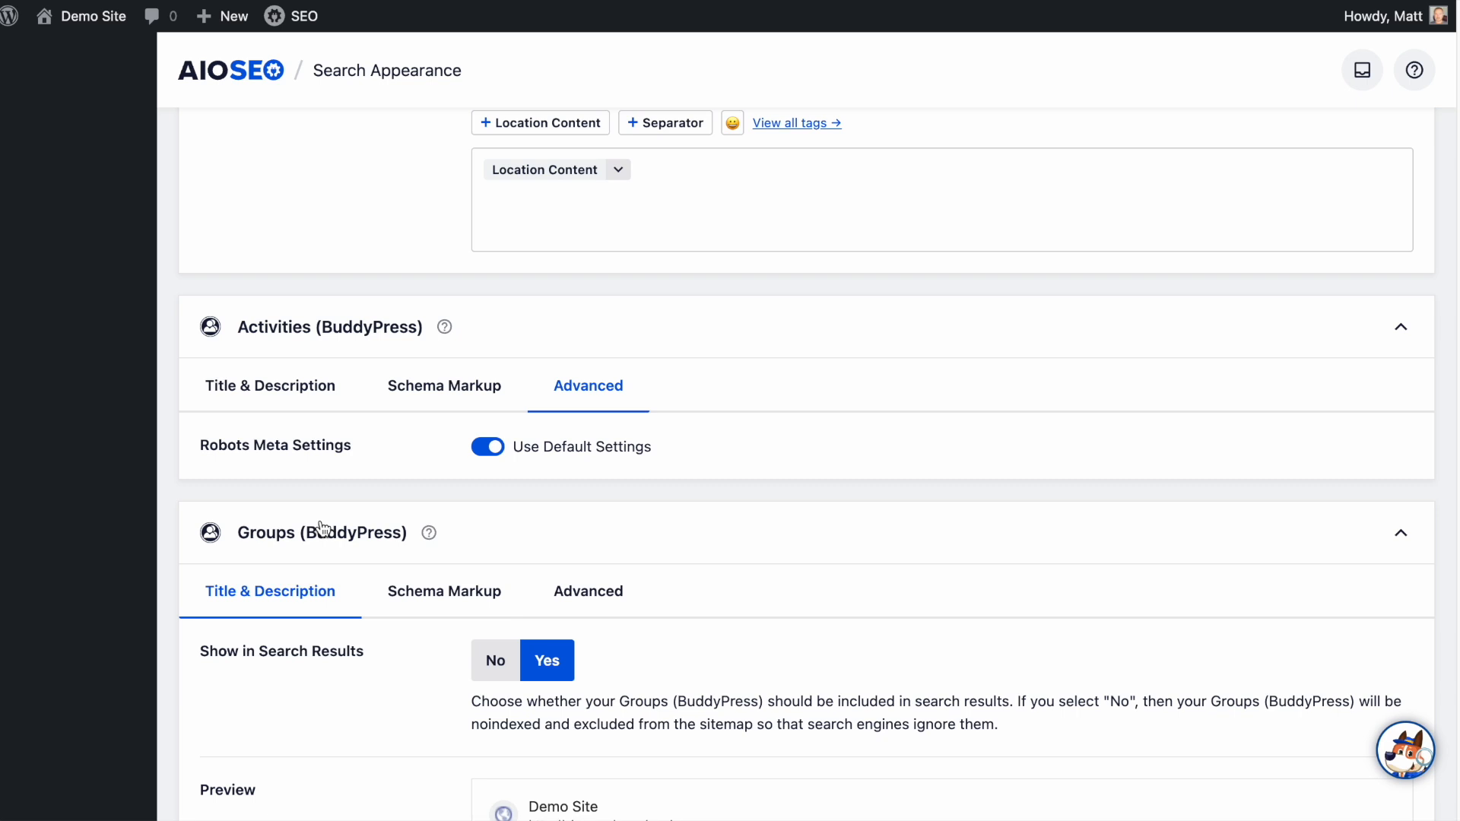
scroll(323, 528, down, 3)
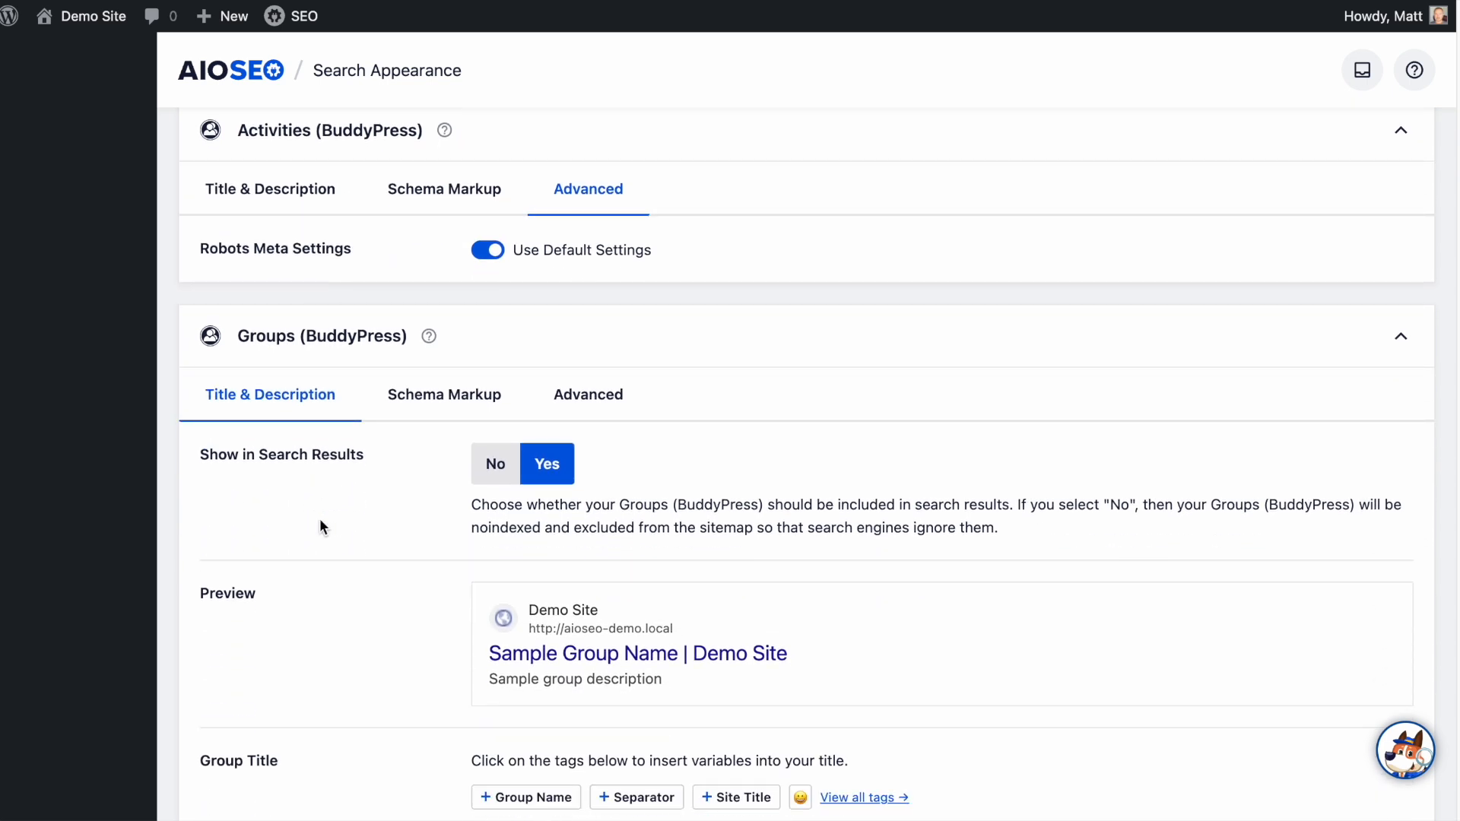
scroll(319, 524, down, 1)
click(493, 417)
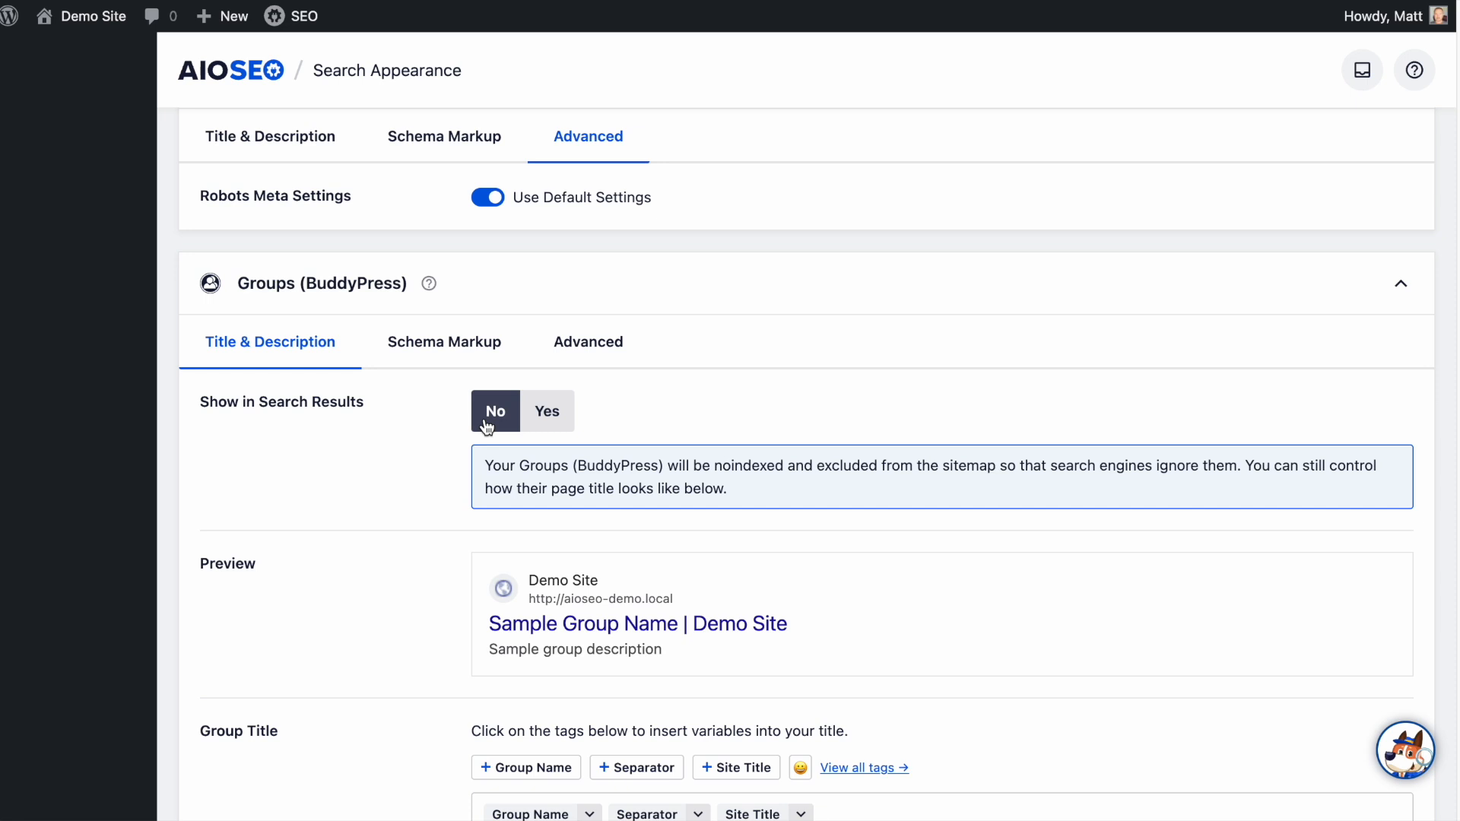
click(563, 415)
- Remove the Site Title and Separator tags from the Group Title, keeping only the Group Name tag
scroll(418, 409, down, 1)
scroll(418, 408, down, 3)
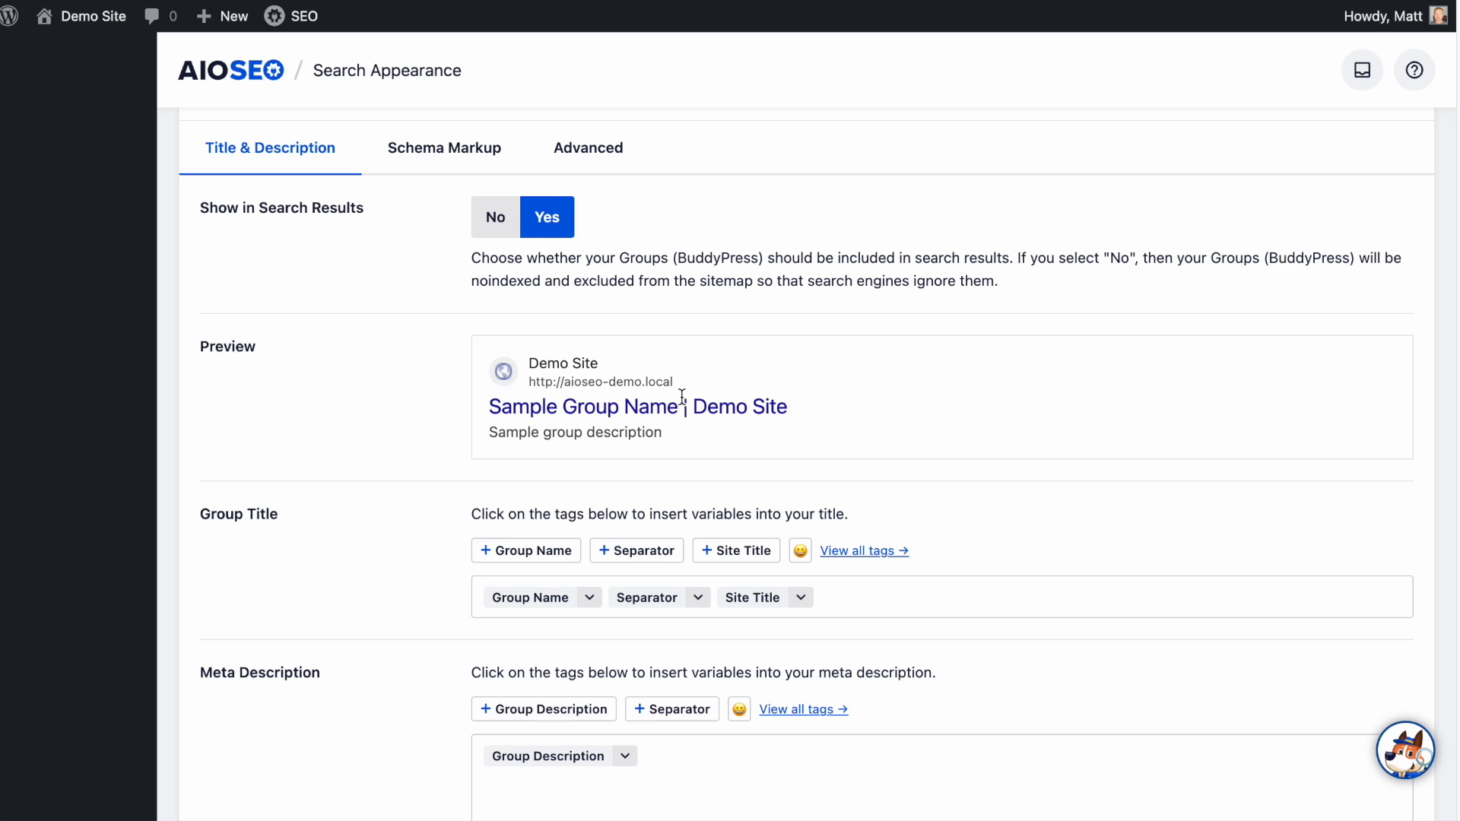
scroll(682, 396, down, 2)
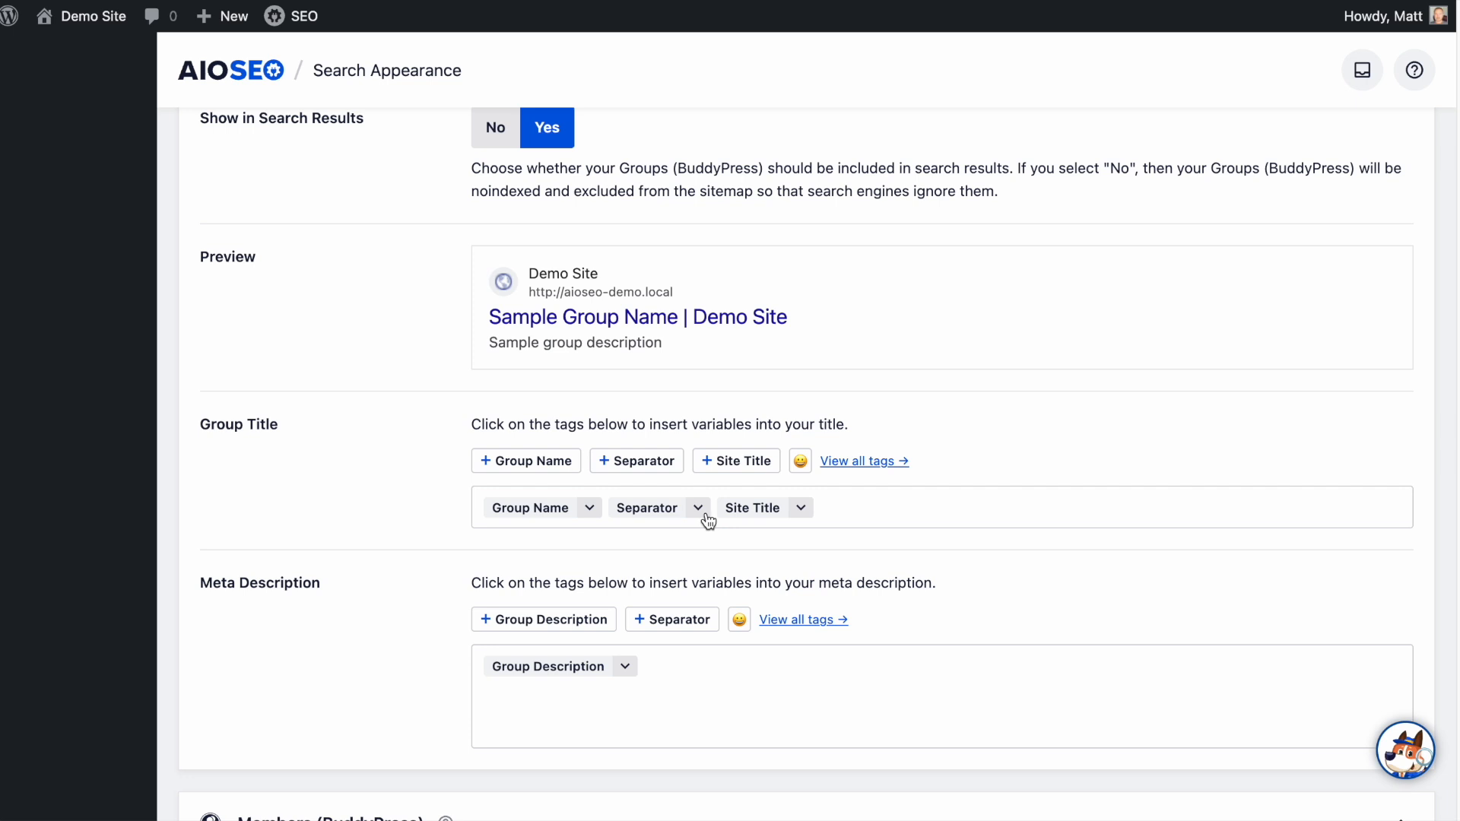
click(859, 509)
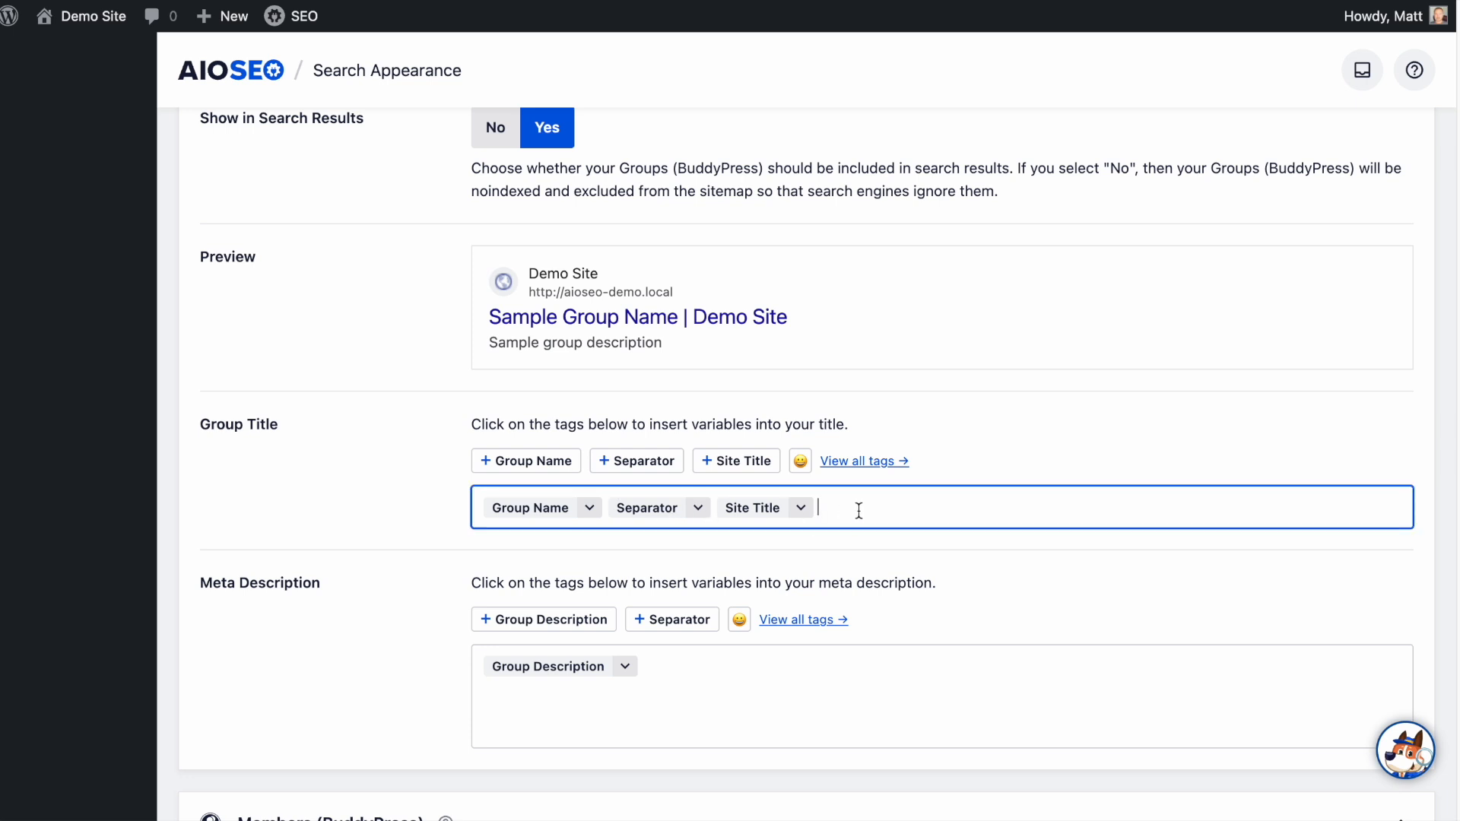
scroll(859, 509, up, 3)
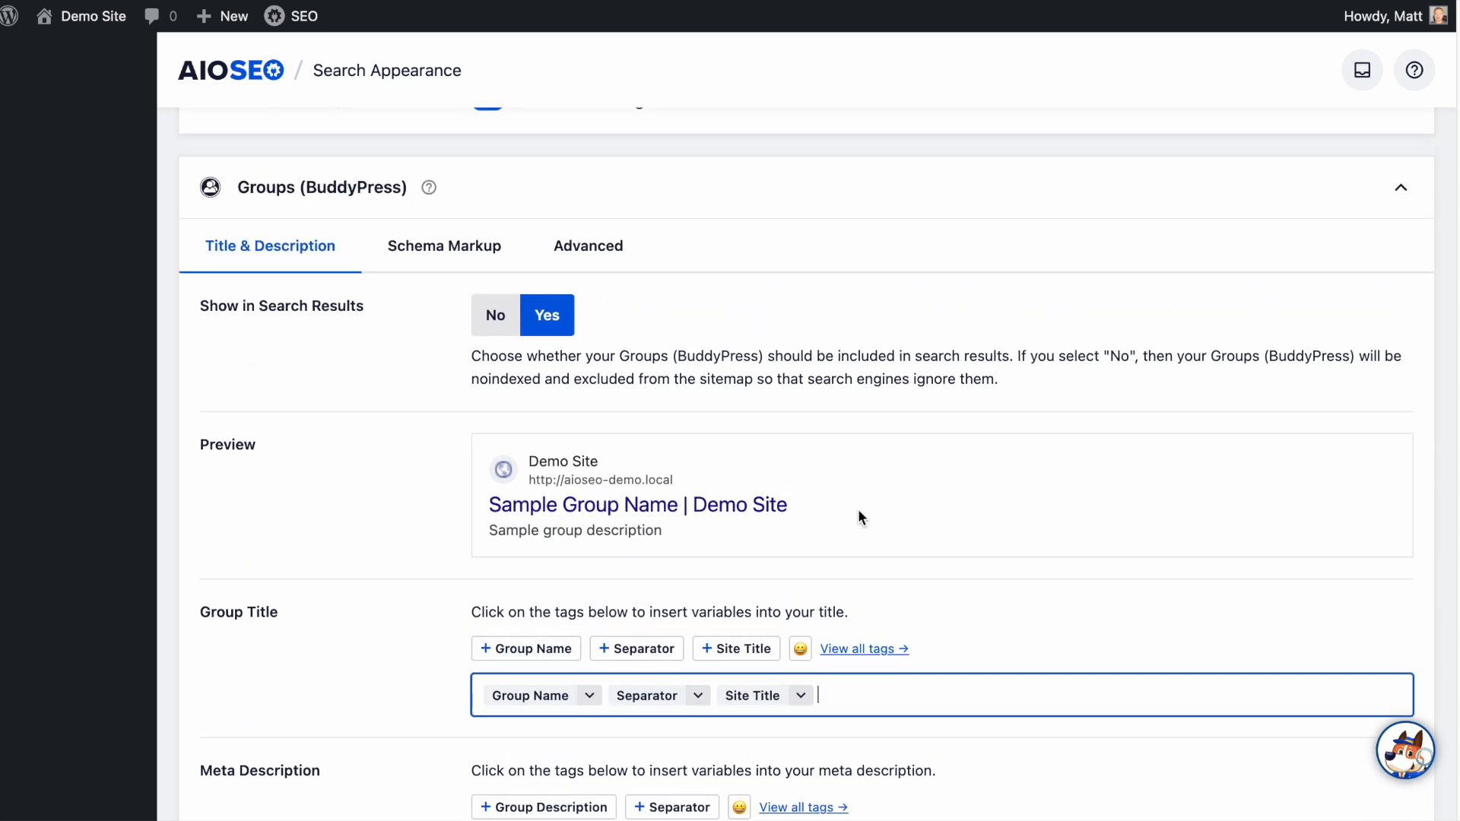
scroll(858, 512, down, 3)
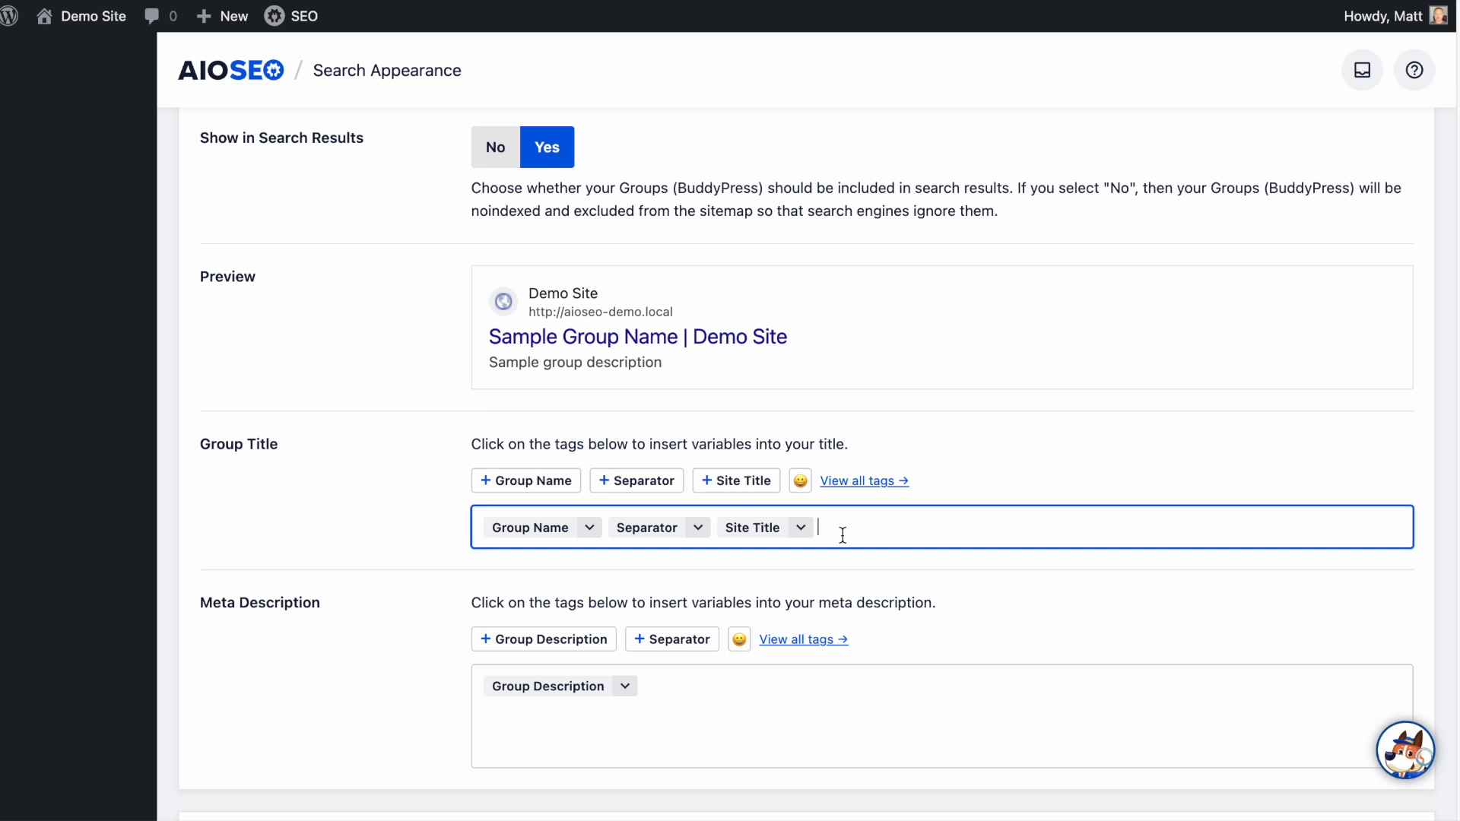
key(BackSpace)
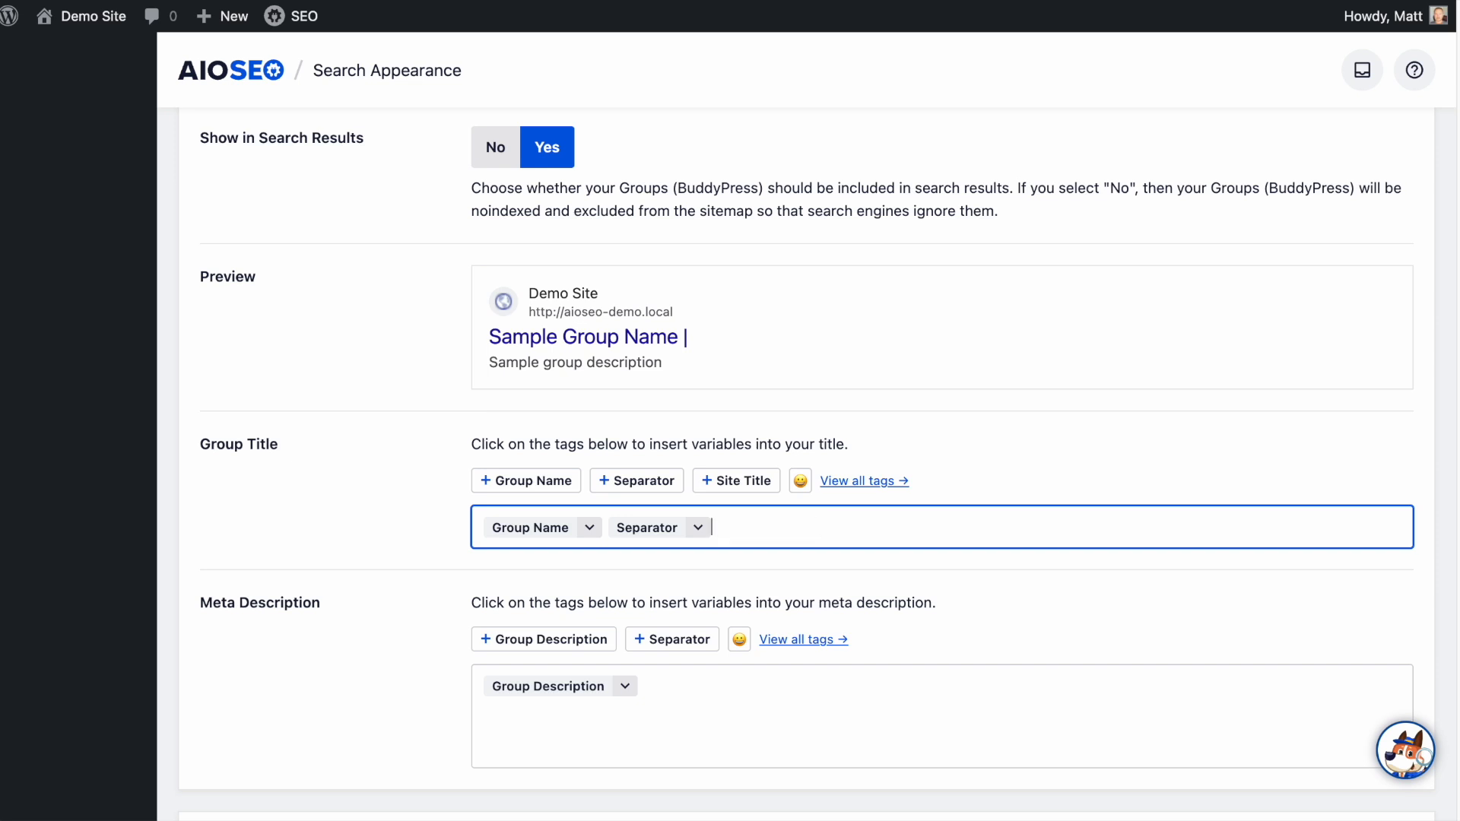
key(BackSpace)
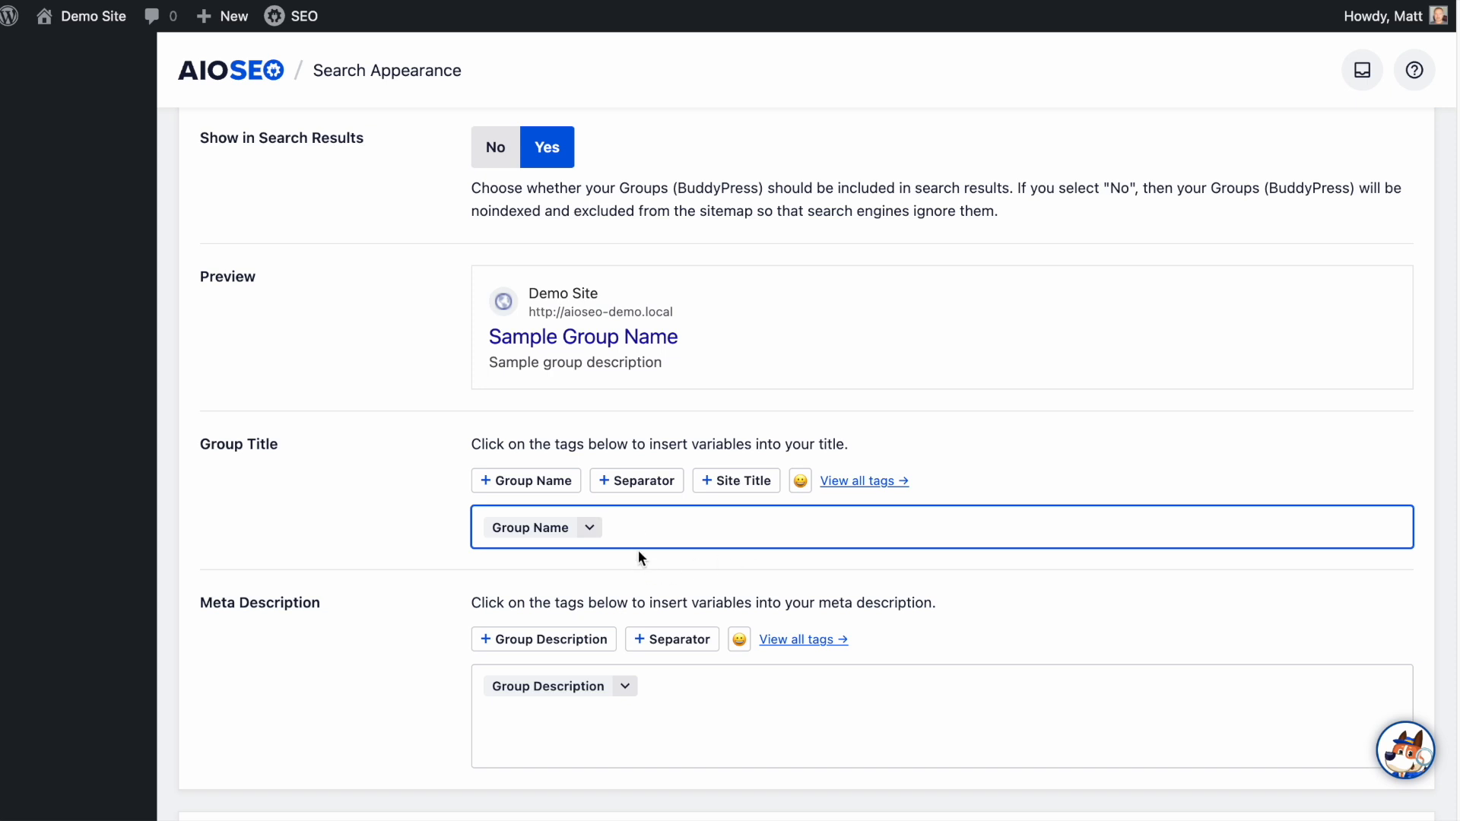
- Try "Blake University Group" as the Group Title, and restore the Group Name tag in its place
click(635, 528)
drag(635, 528, 475, 508)
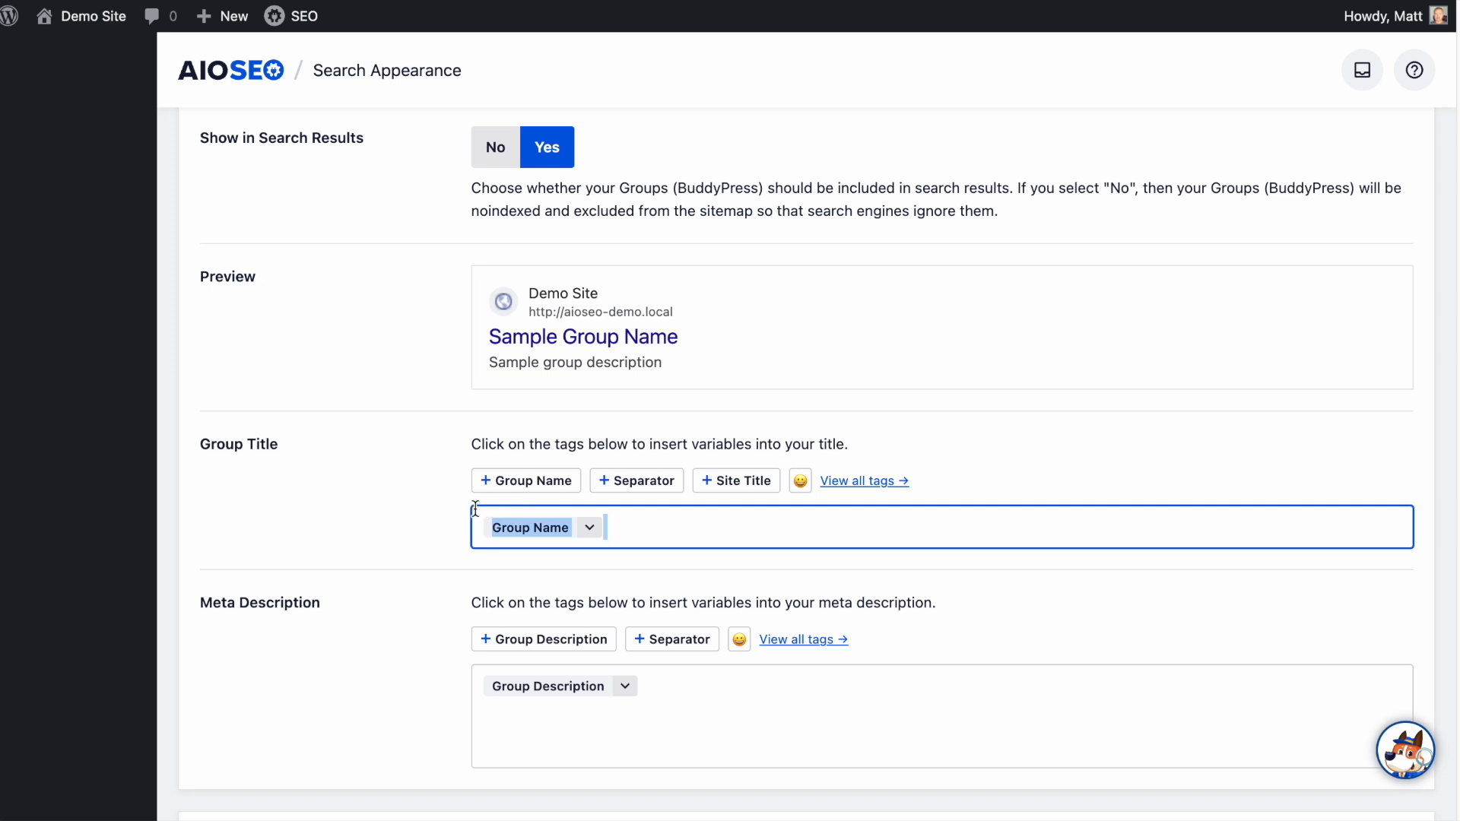
text(Blake University Group)
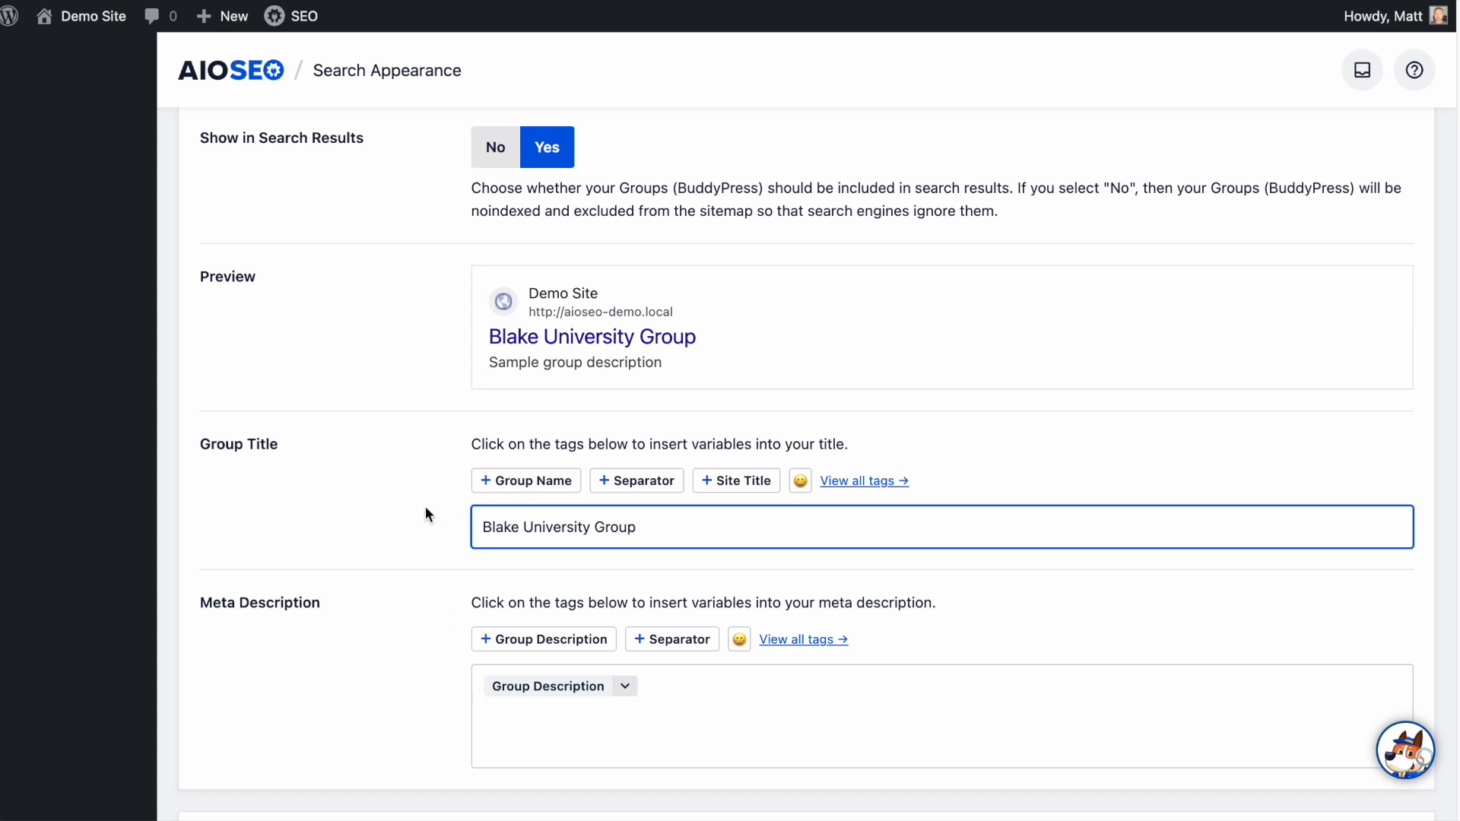
click(659, 530)
drag(659, 530, 466, 518)
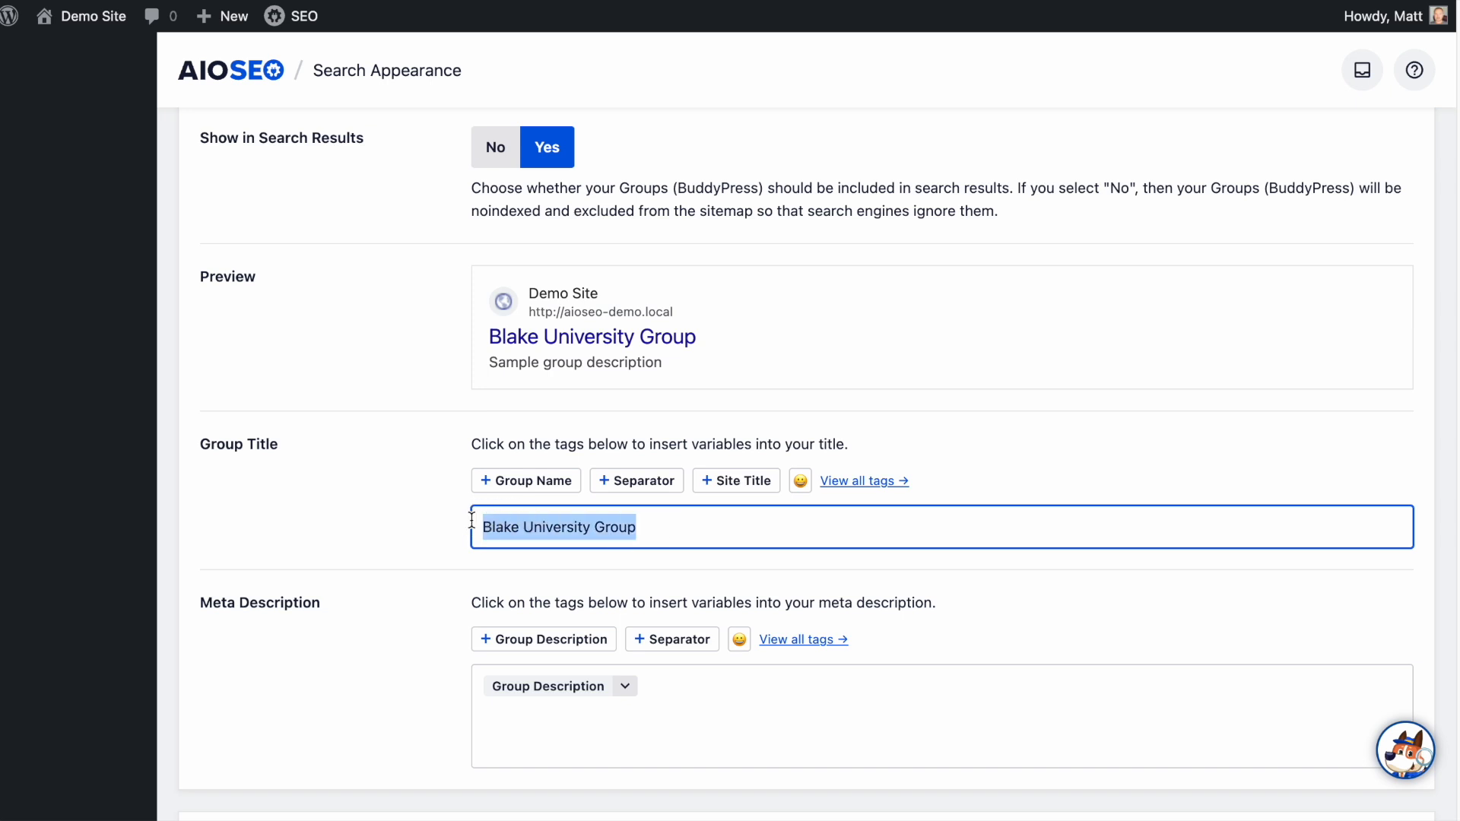
key(BackSpace)
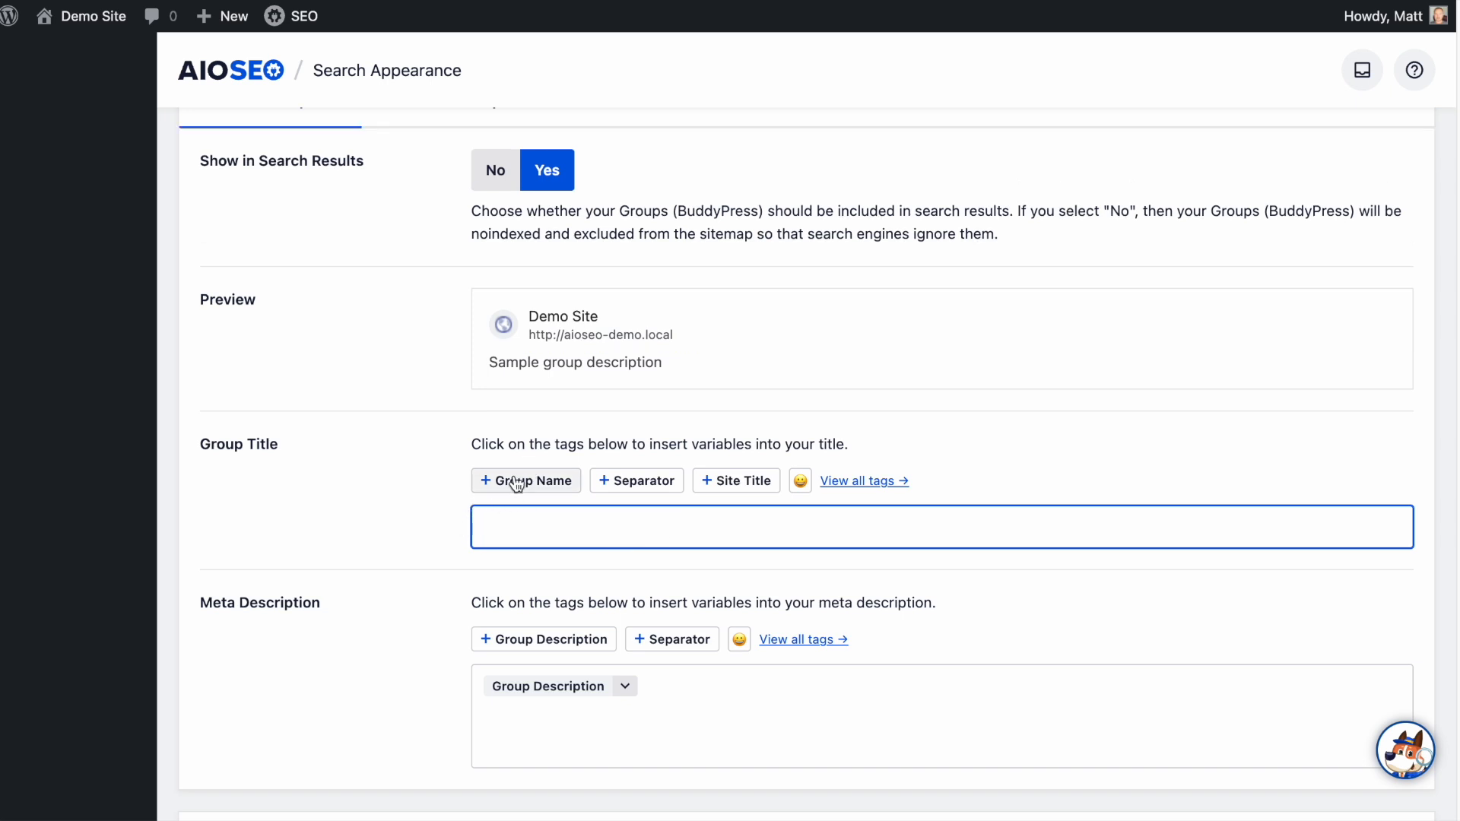
click(516, 482)
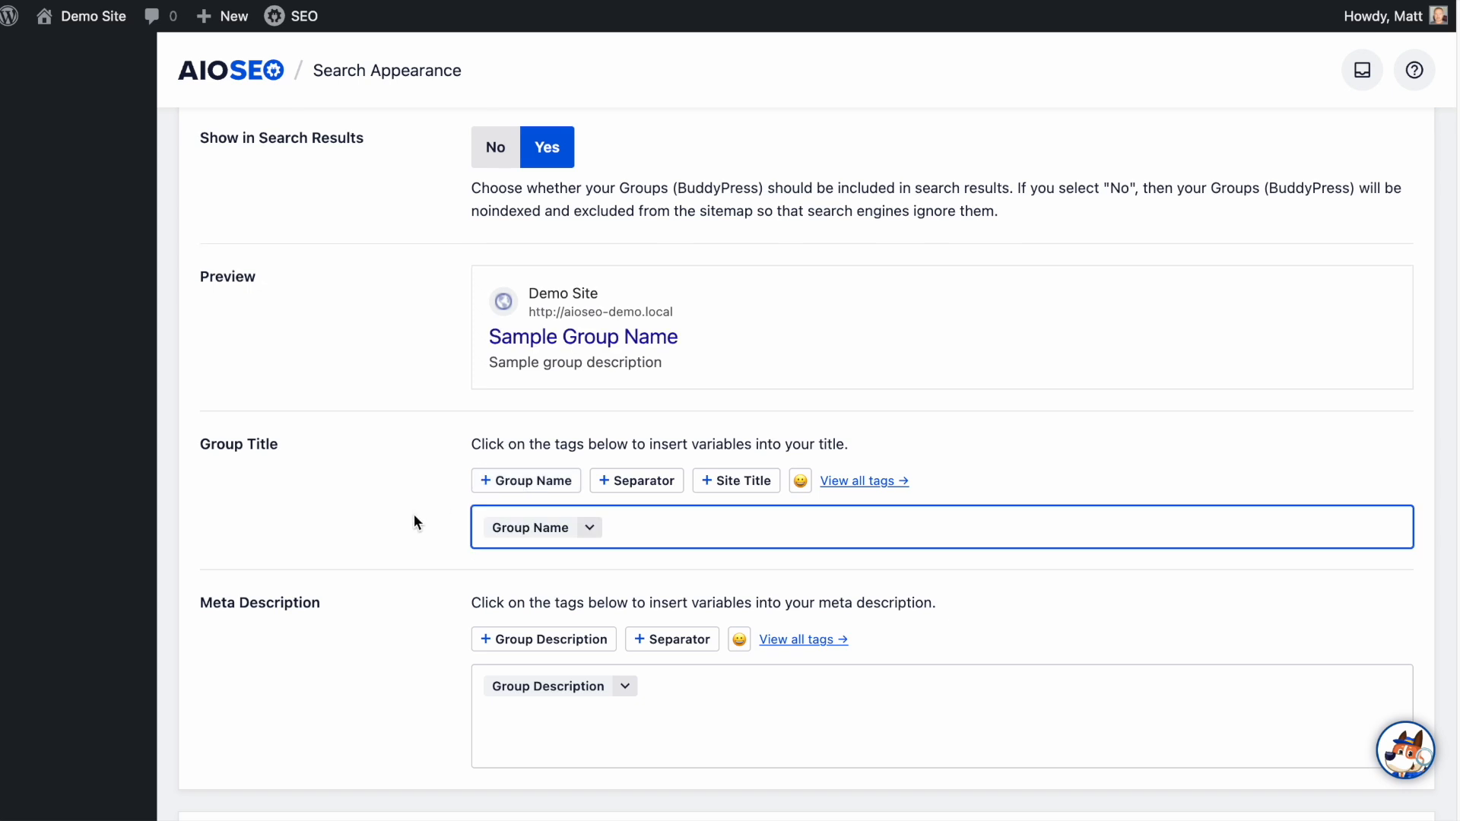
- Browse all available smart tags for the Groups Meta Description and dismiss the list without adding one
scroll(410, 541, down, 4)
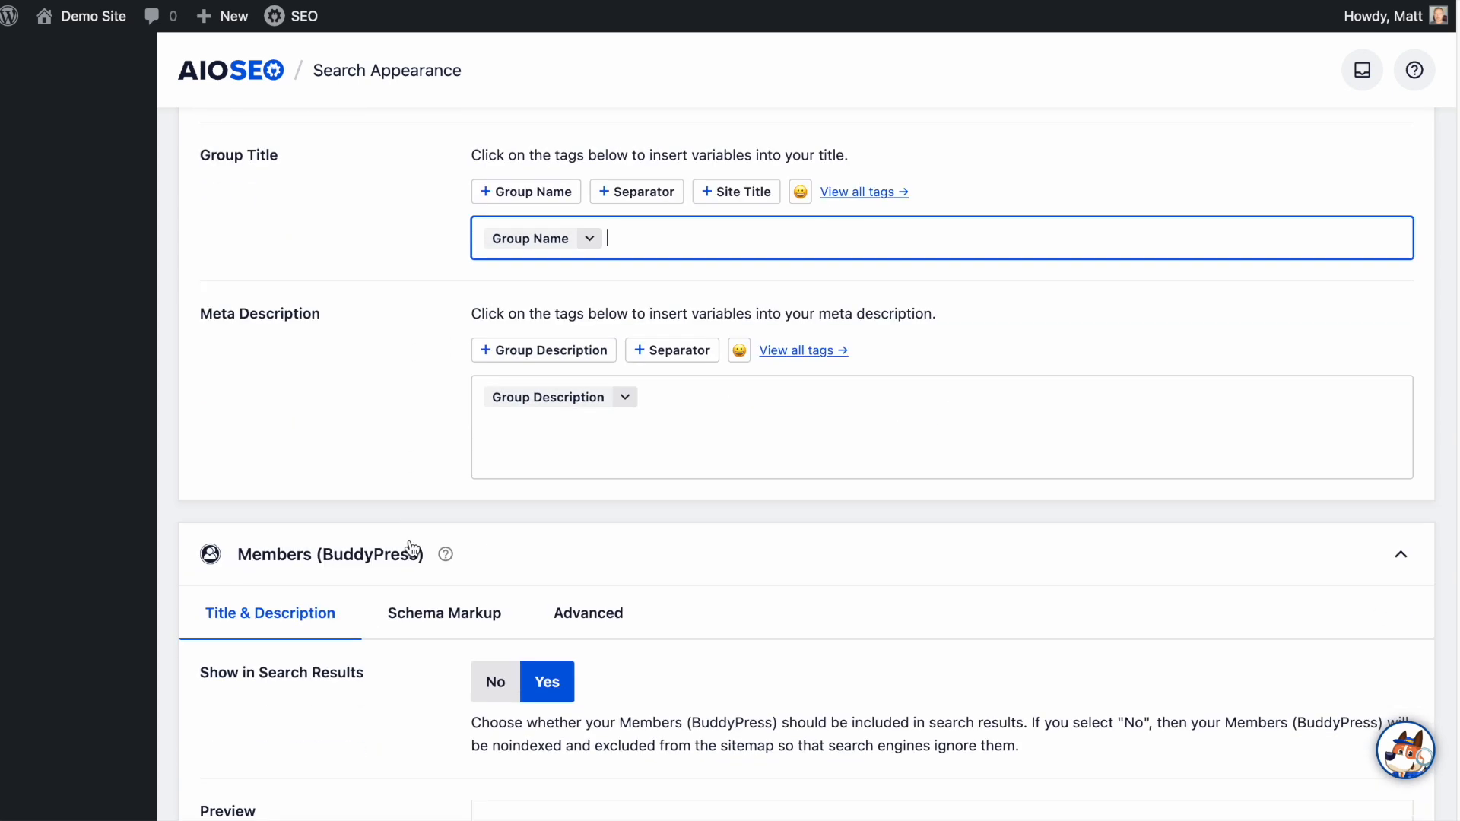
click(808, 352)
scroll(659, 580, down, 10)
scroll(659, 581, up, 10)
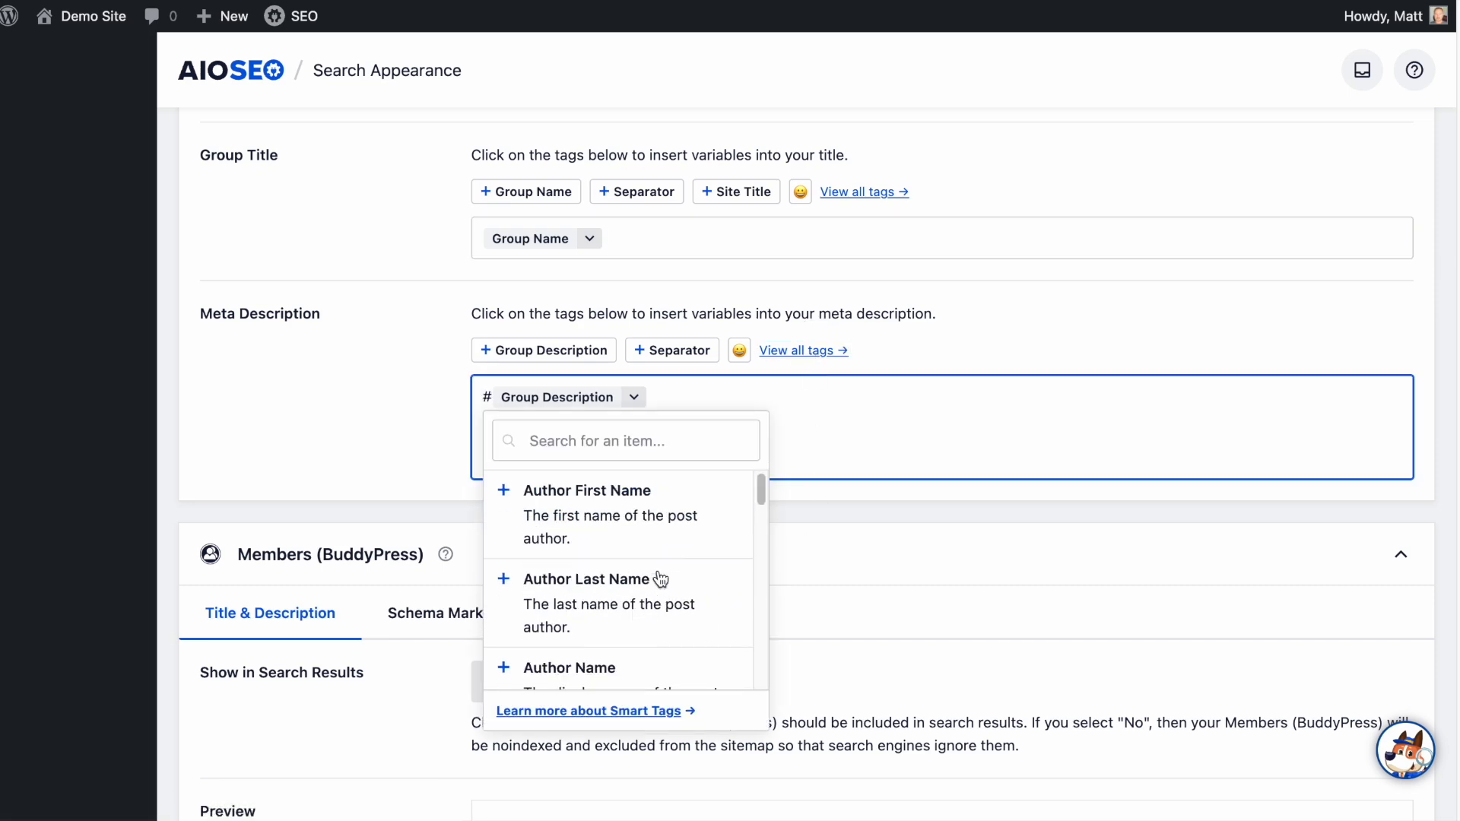
click(367, 378)
- Look at the Schema Markup and Advanced settings for Groups (BuddyPress), and return to its Title & Description settings
scroll(443, 462, up, 5)
click(418, 167)
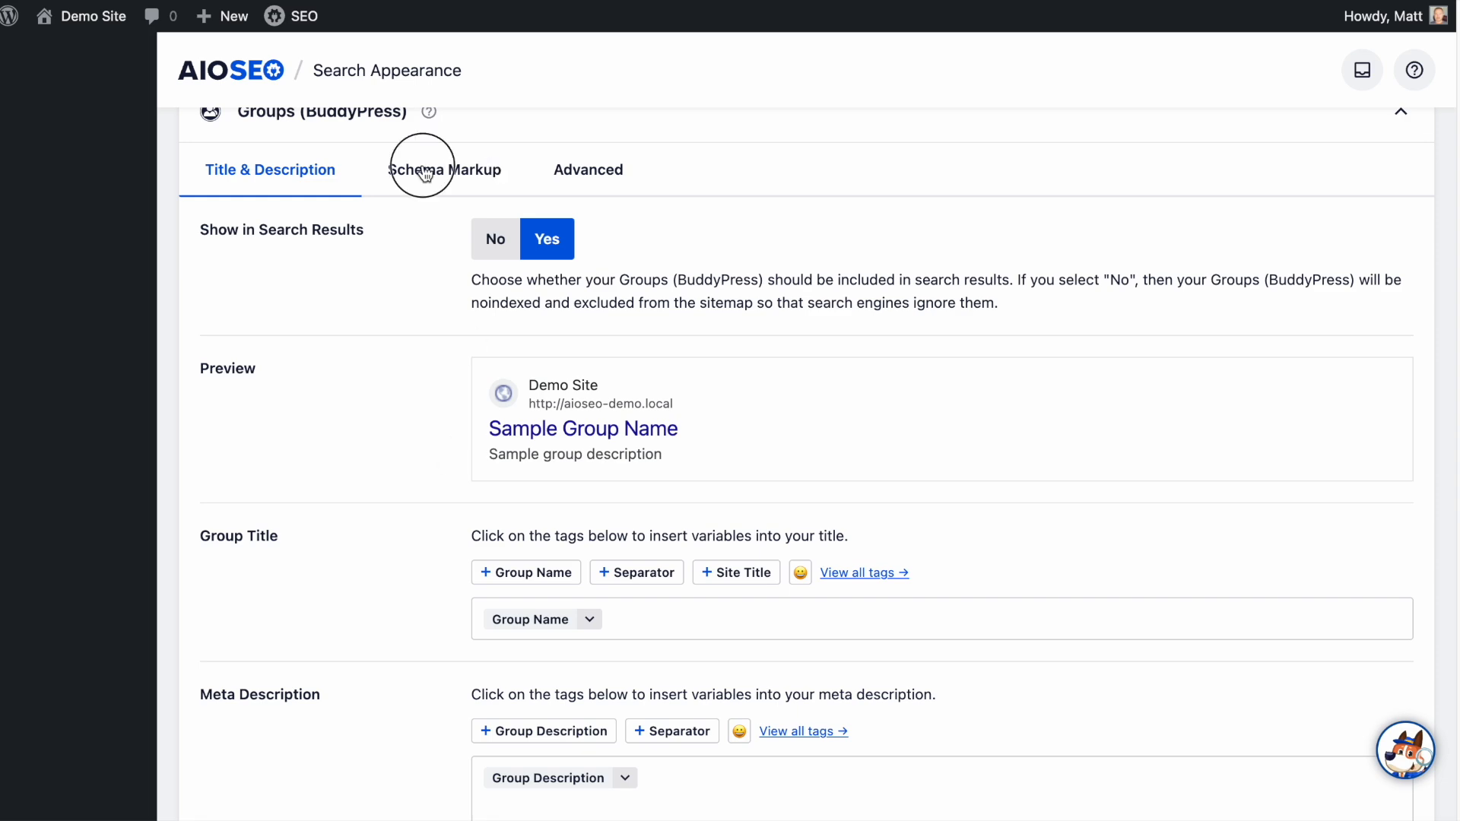
click(593, 172)
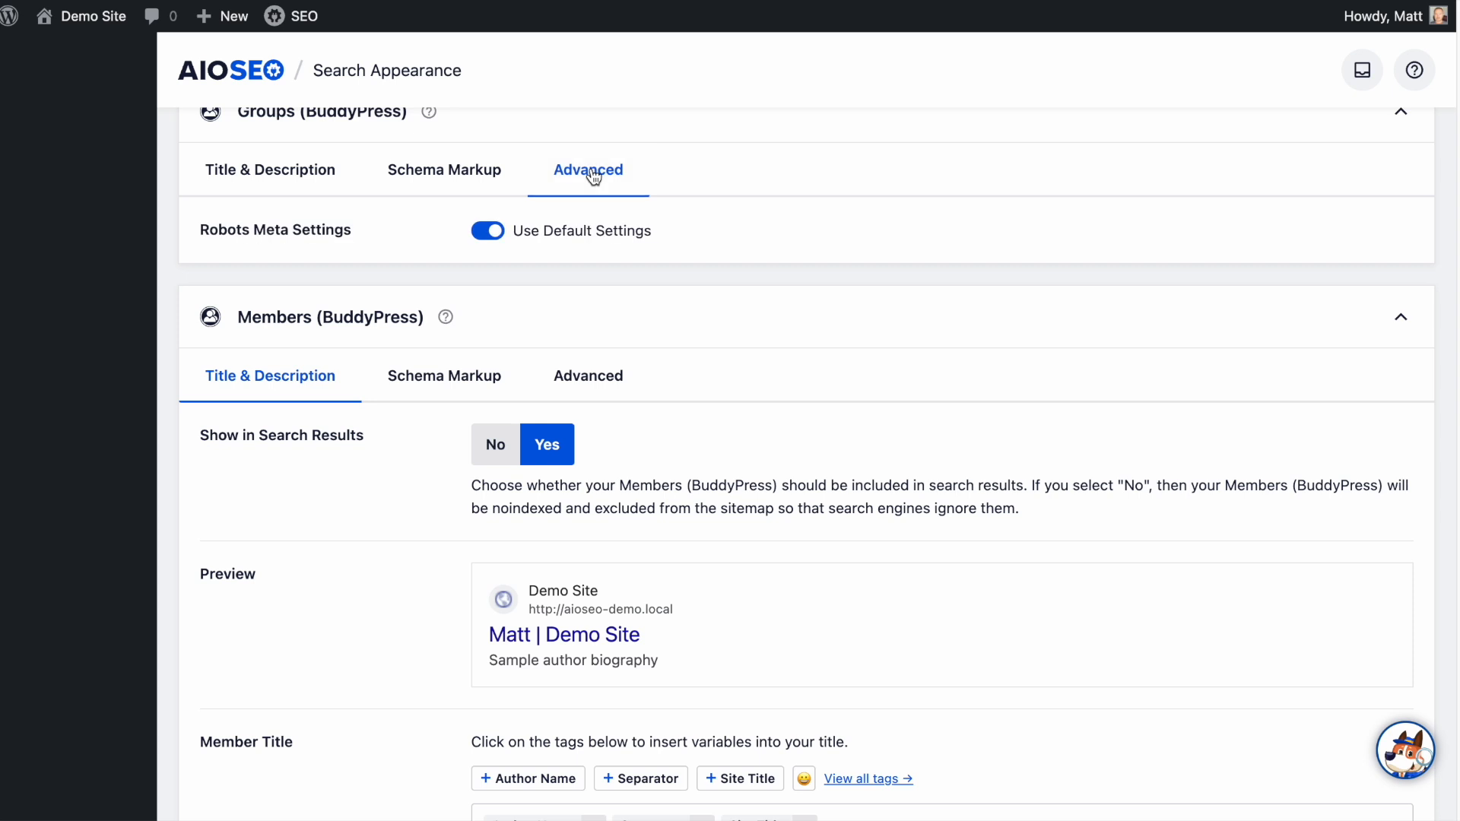
click(306, 170)
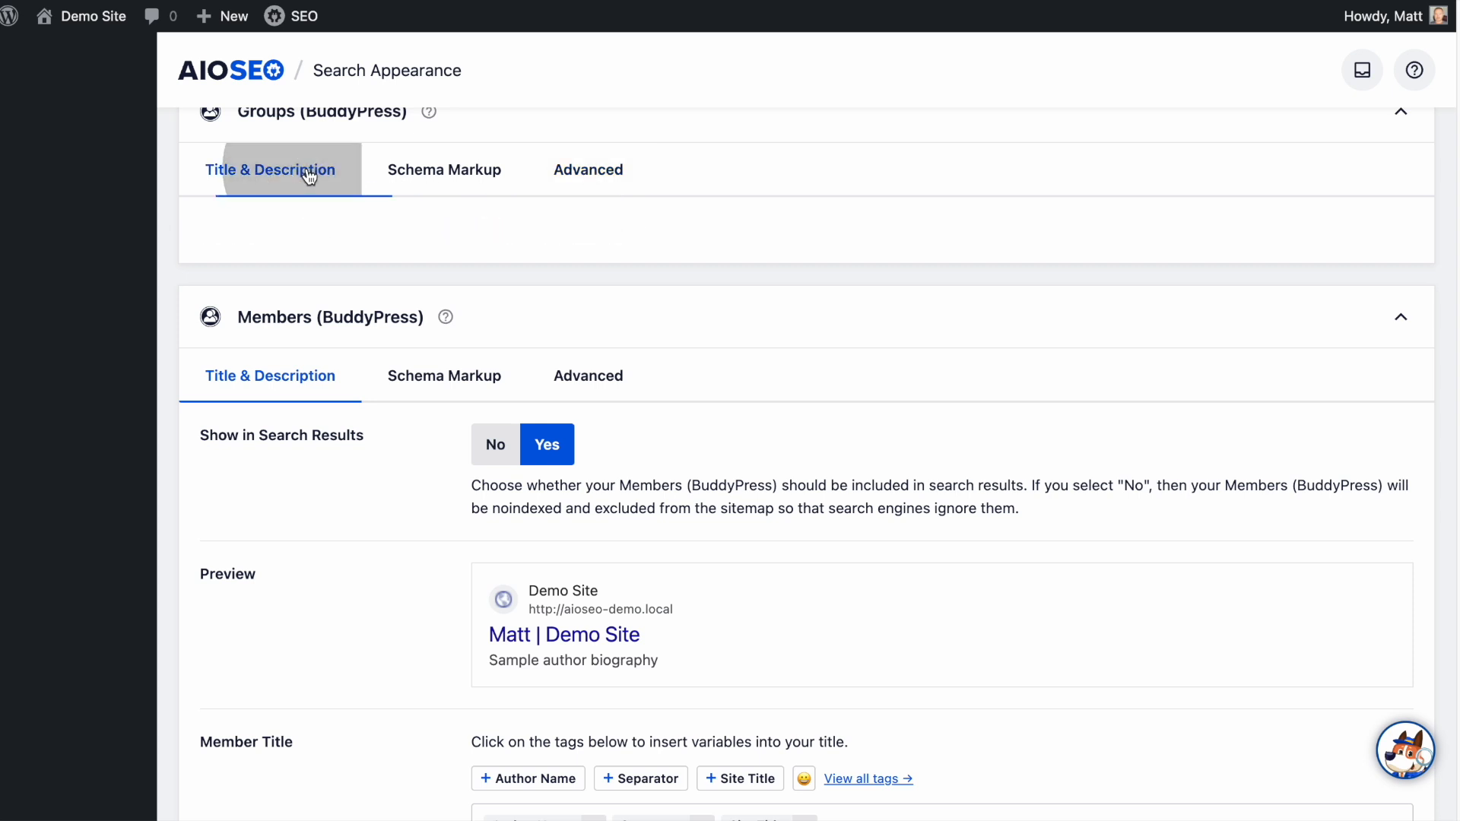
- Replace the Separator tag in the Members (BuddyPress) Member Title with the text "from", and check the preview and meta description
scroll(416, 325, down, 10)
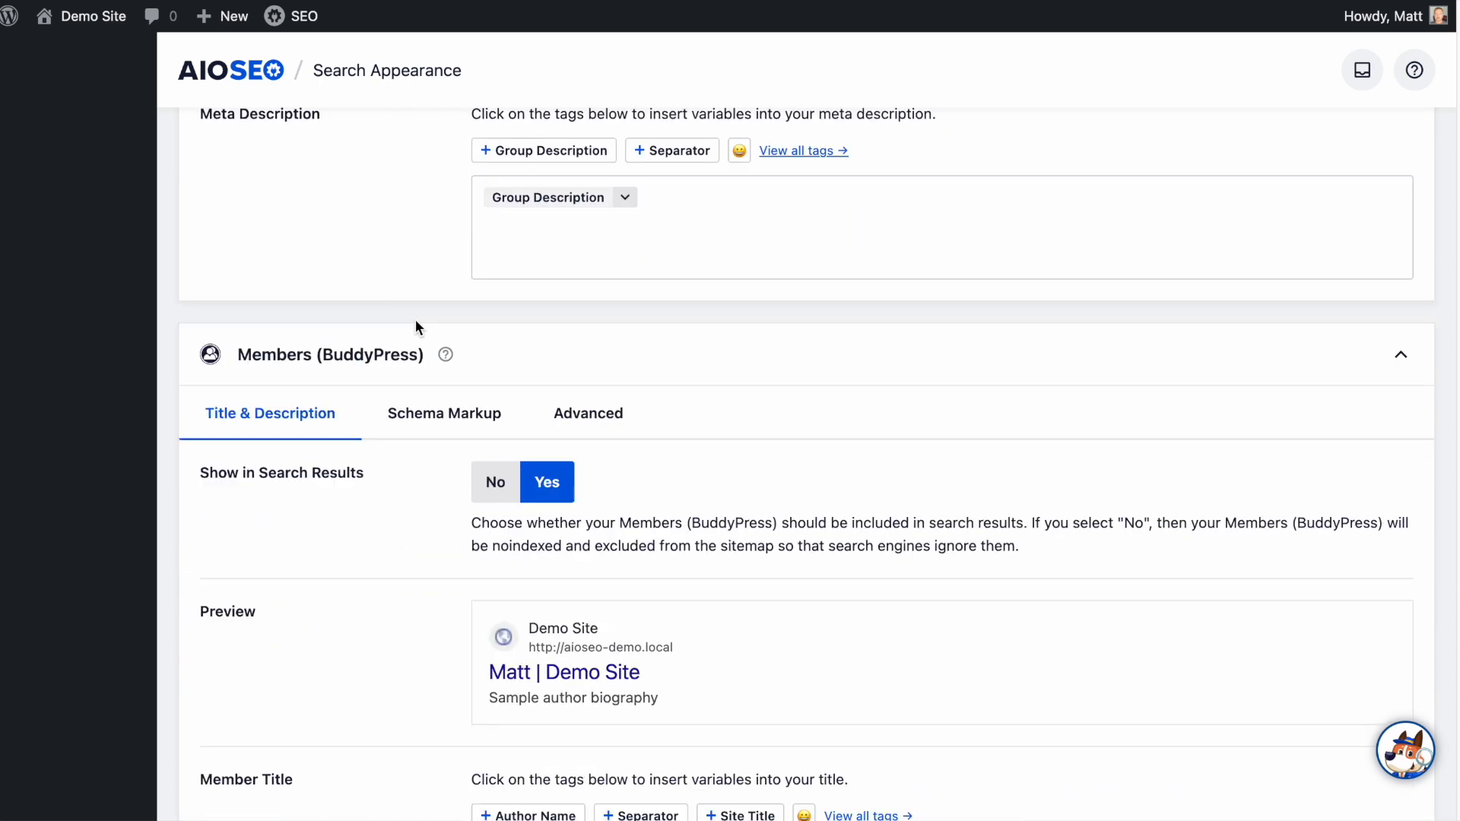
scroll(415, 327, down, 1)
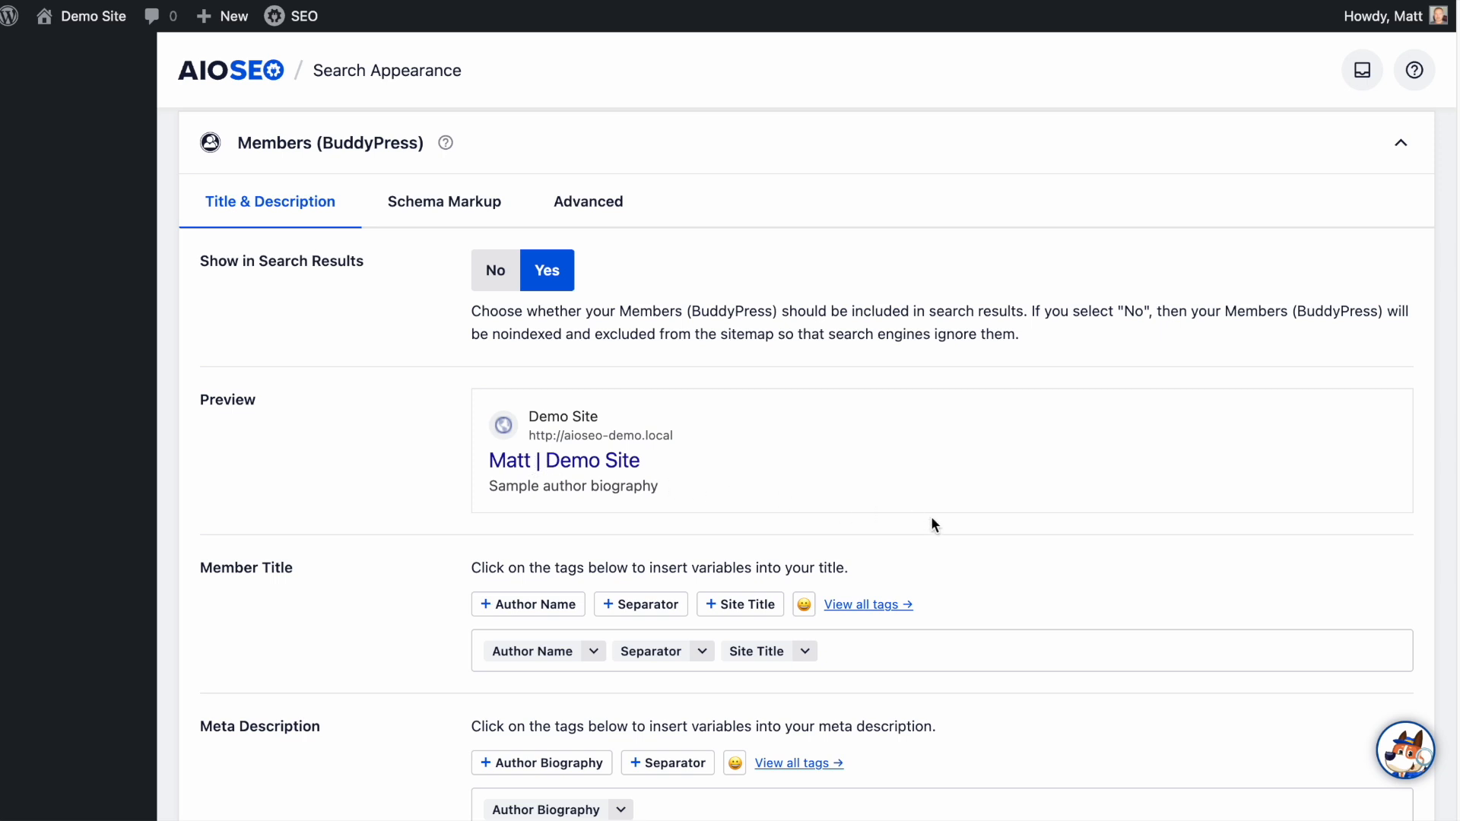
scroll(932, 521, down, 2)
click(865, 547)
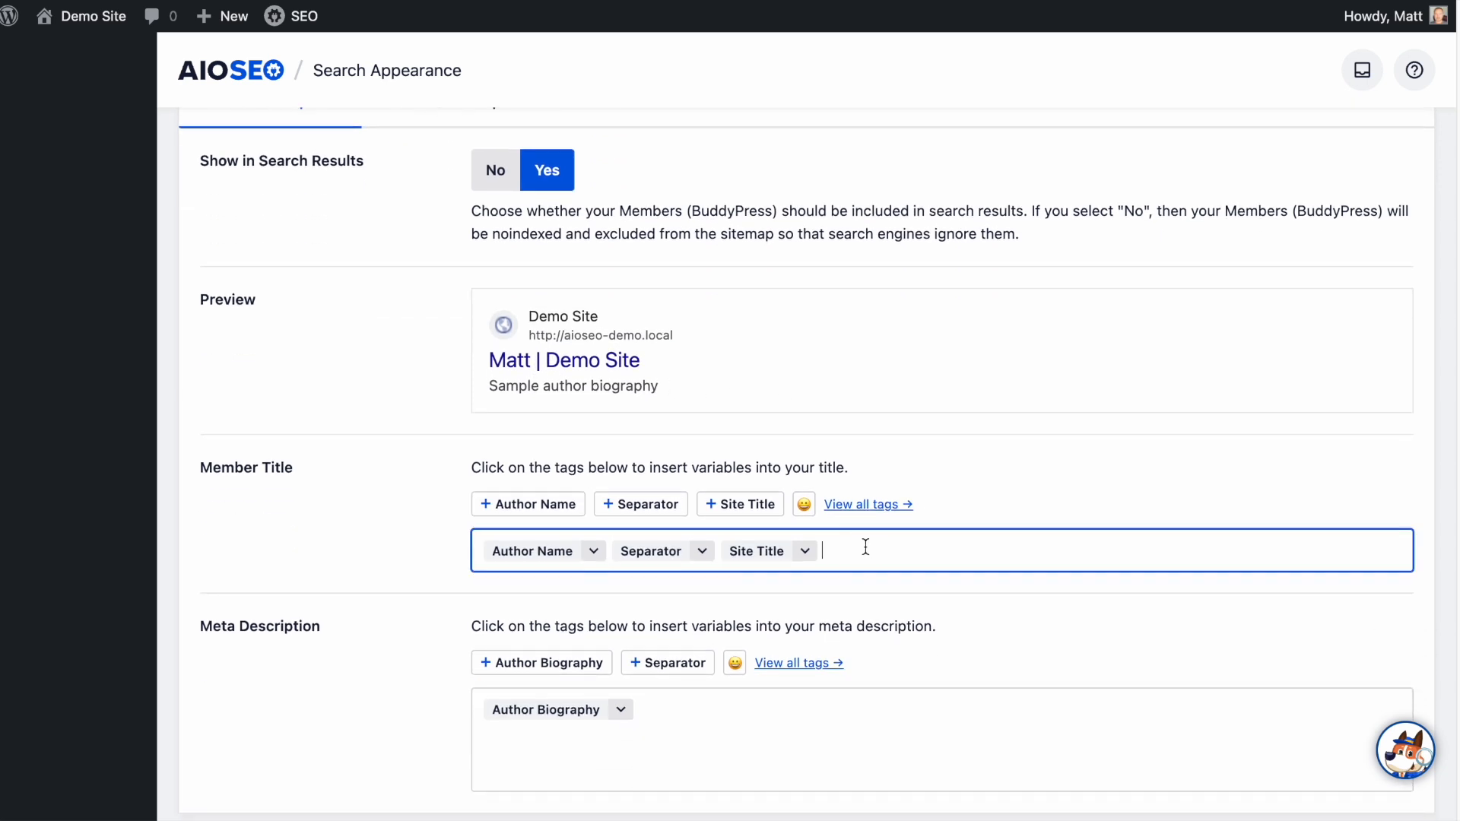
click(720, 551)
key(BackSpace)
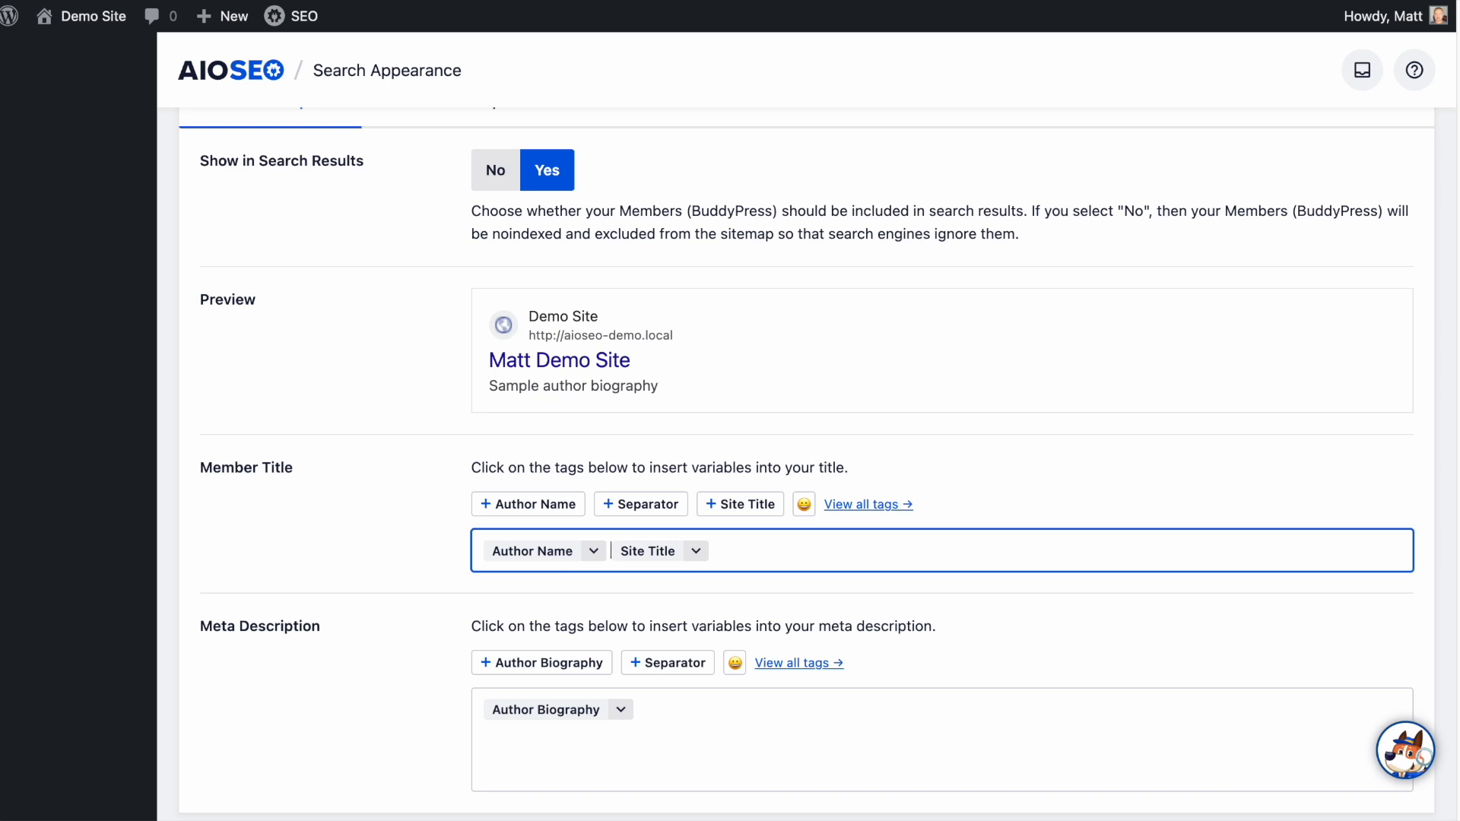
text(from)
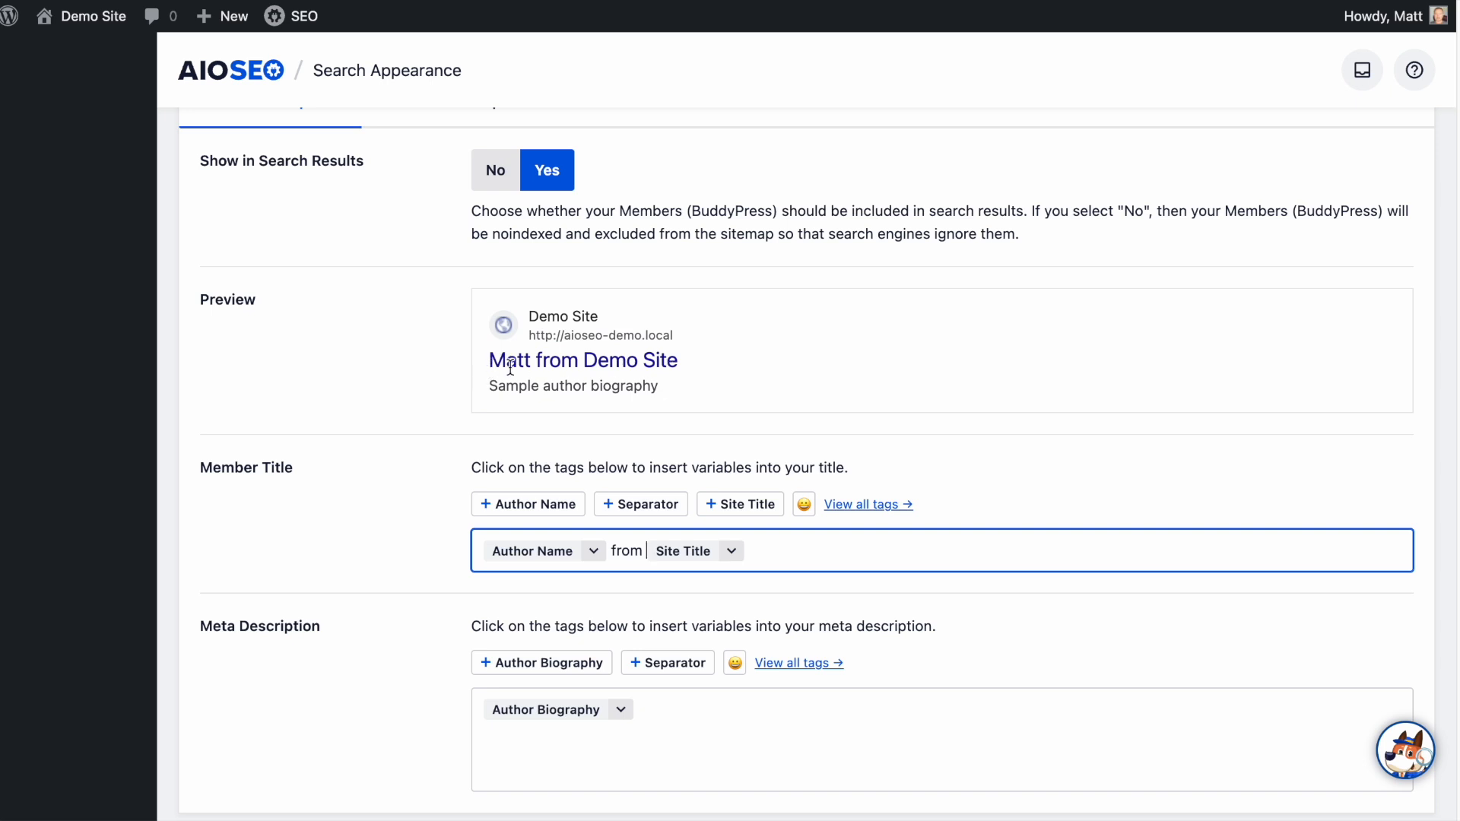
scroll(1026, 522, down, 3)
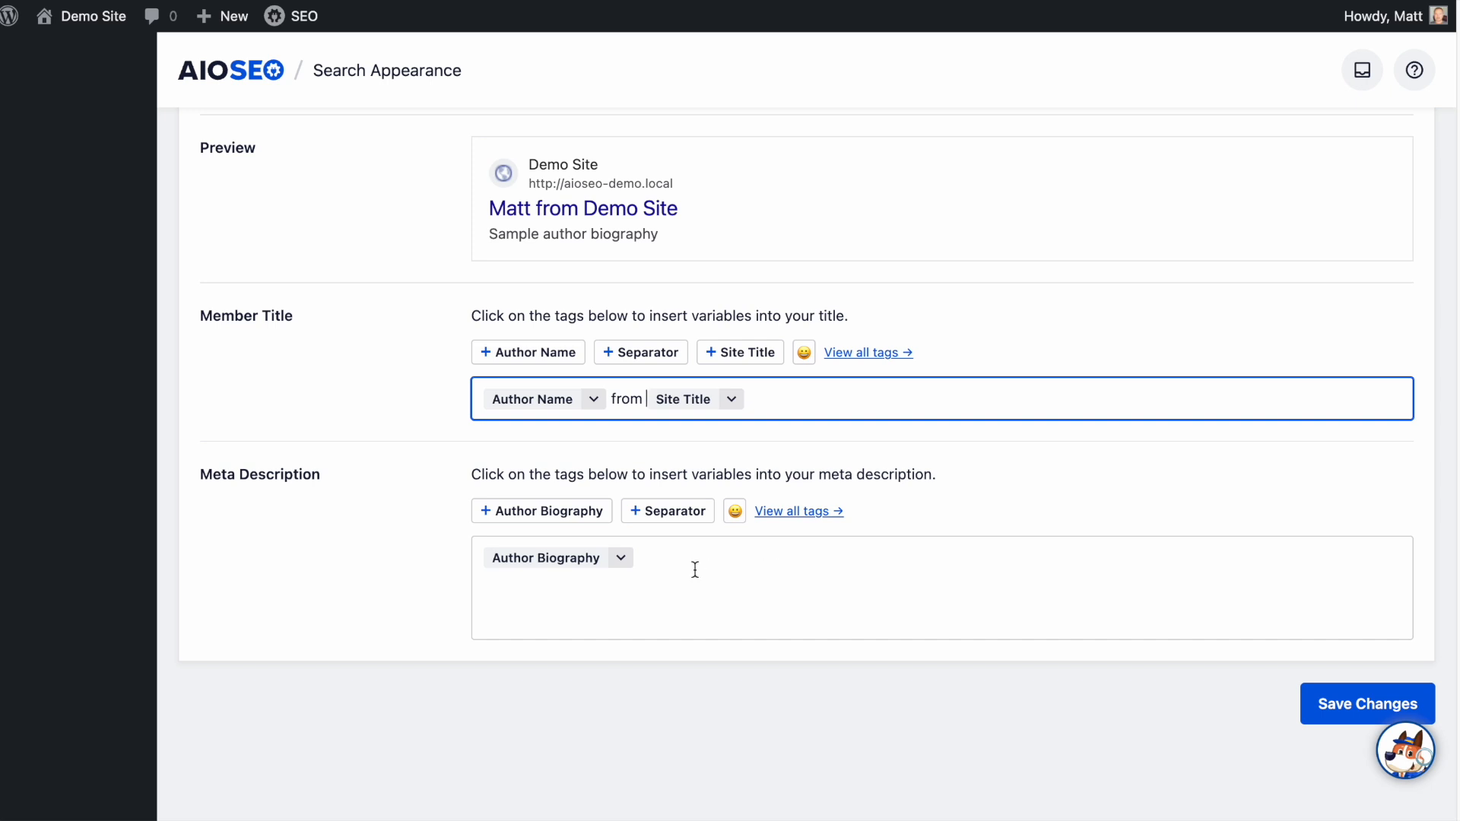
scroll(695, 569, down, 1)
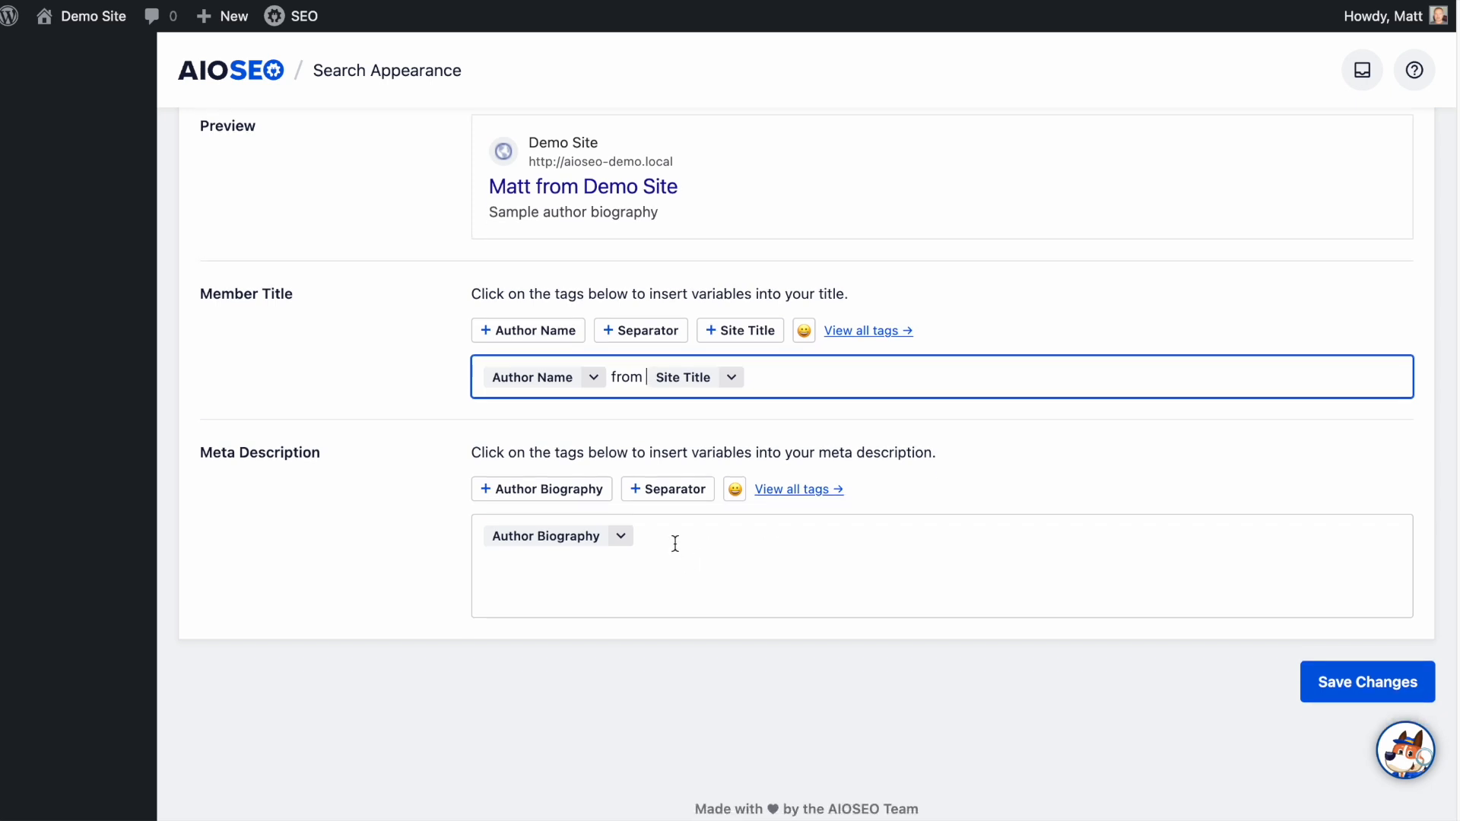
scroll(676, 542, down, 1)
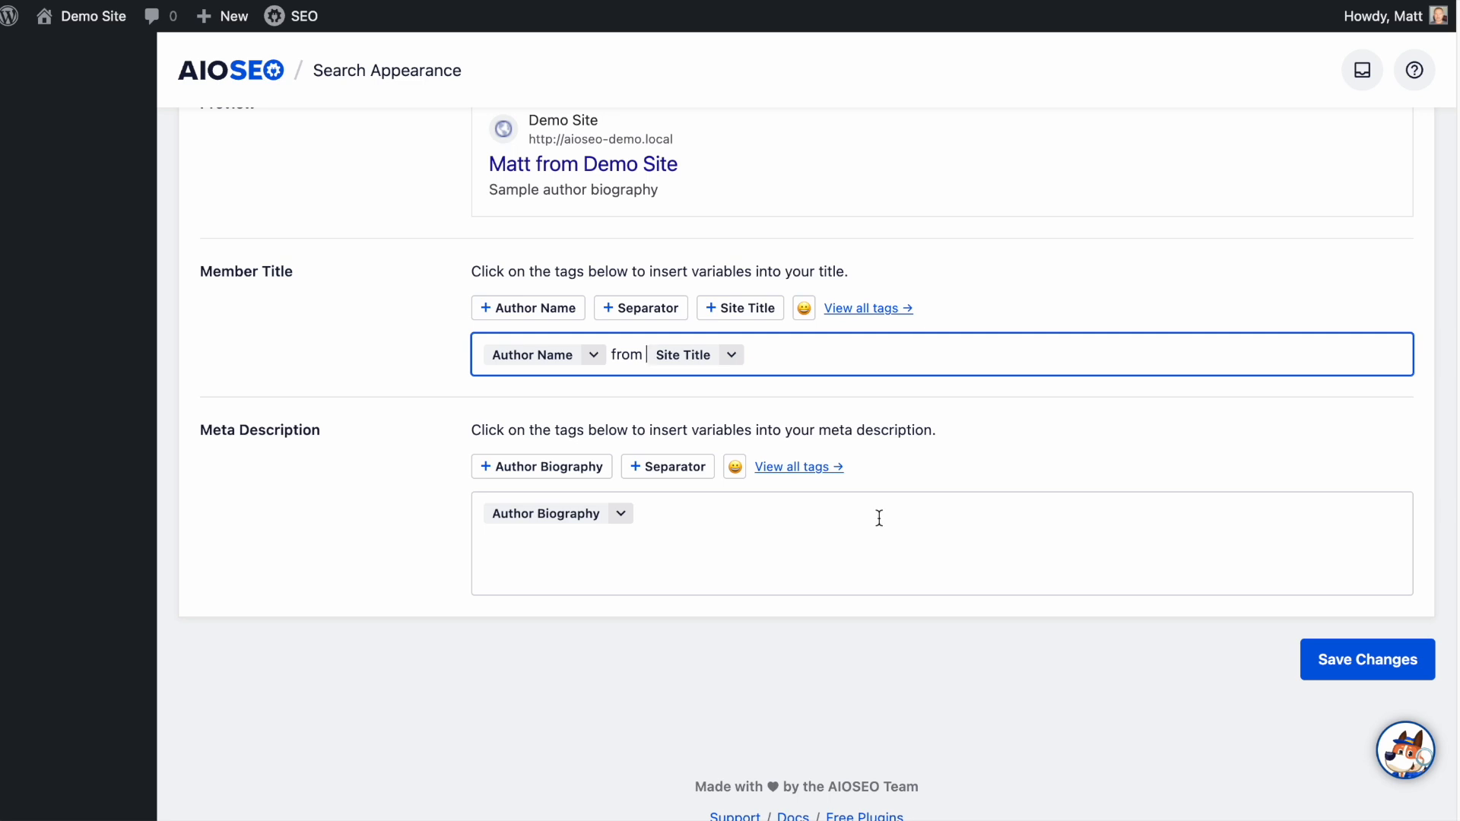
scroll(879, 517, up, 2)
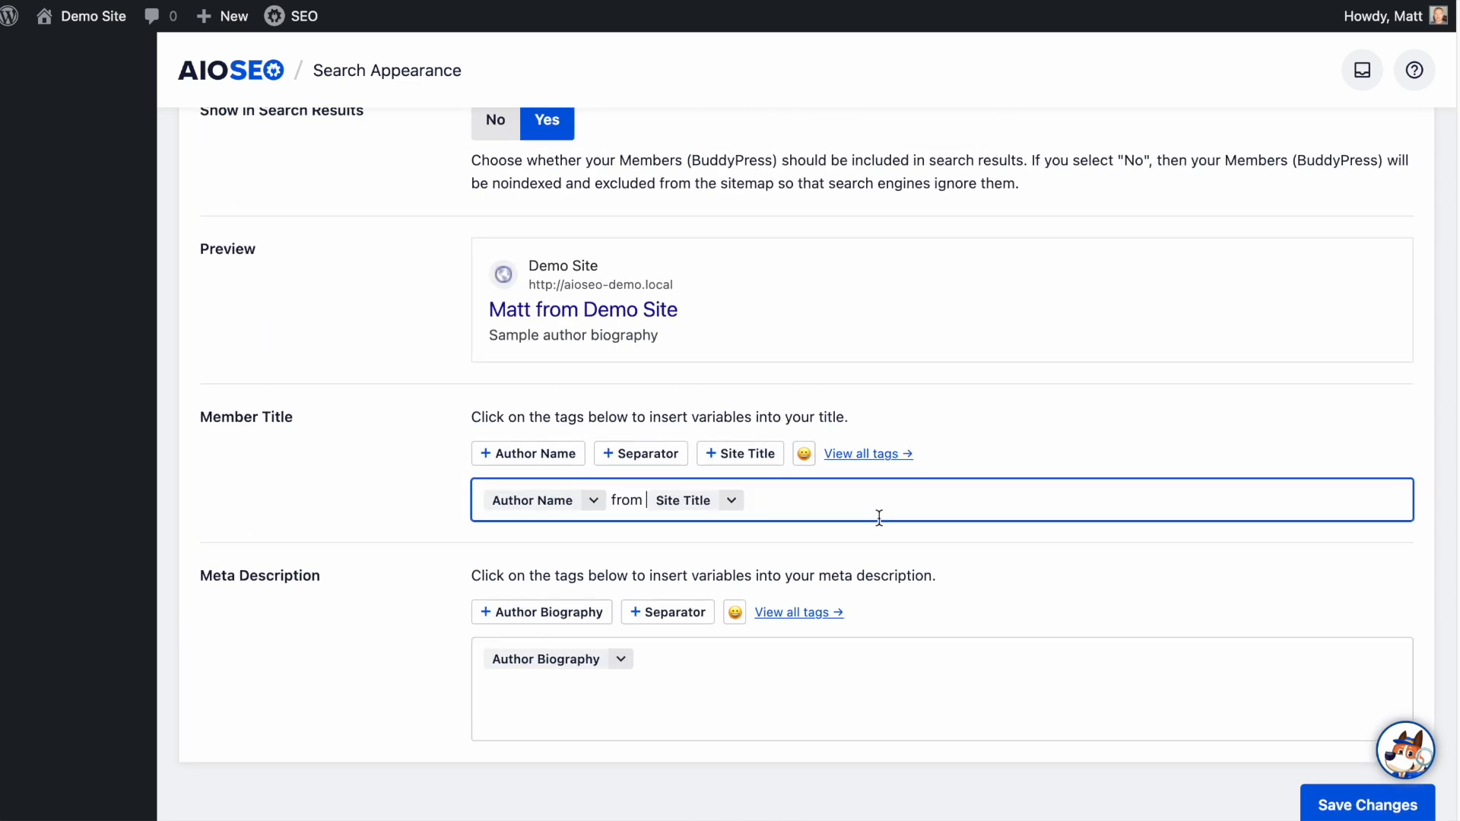
scroll(879, 518, down, 3)
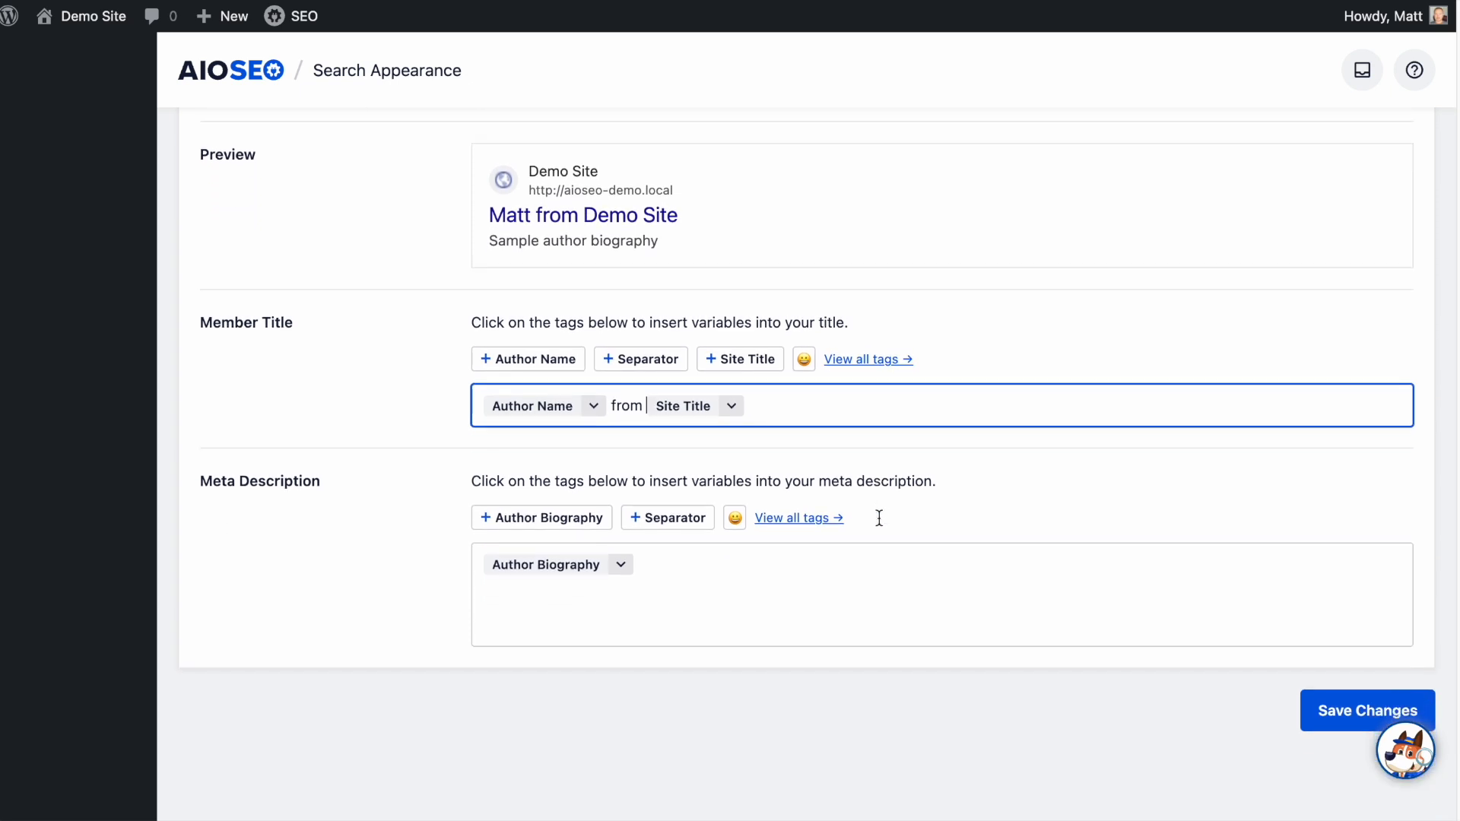
- Save the changes to the Search Appearance content type settings, including the Members (BuddyPress) Member Title
click(1359, 579)
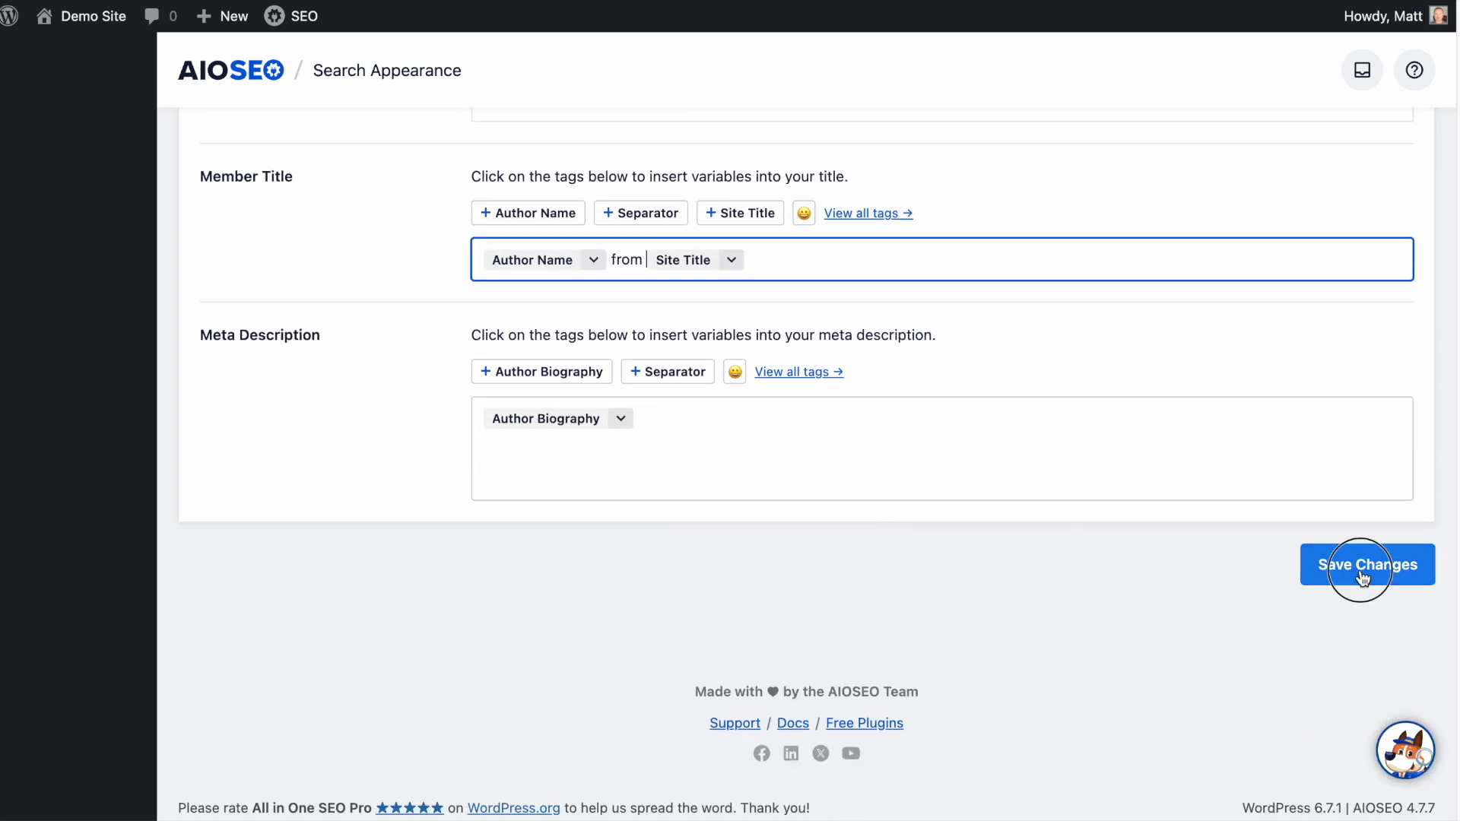
click(1362, 579)
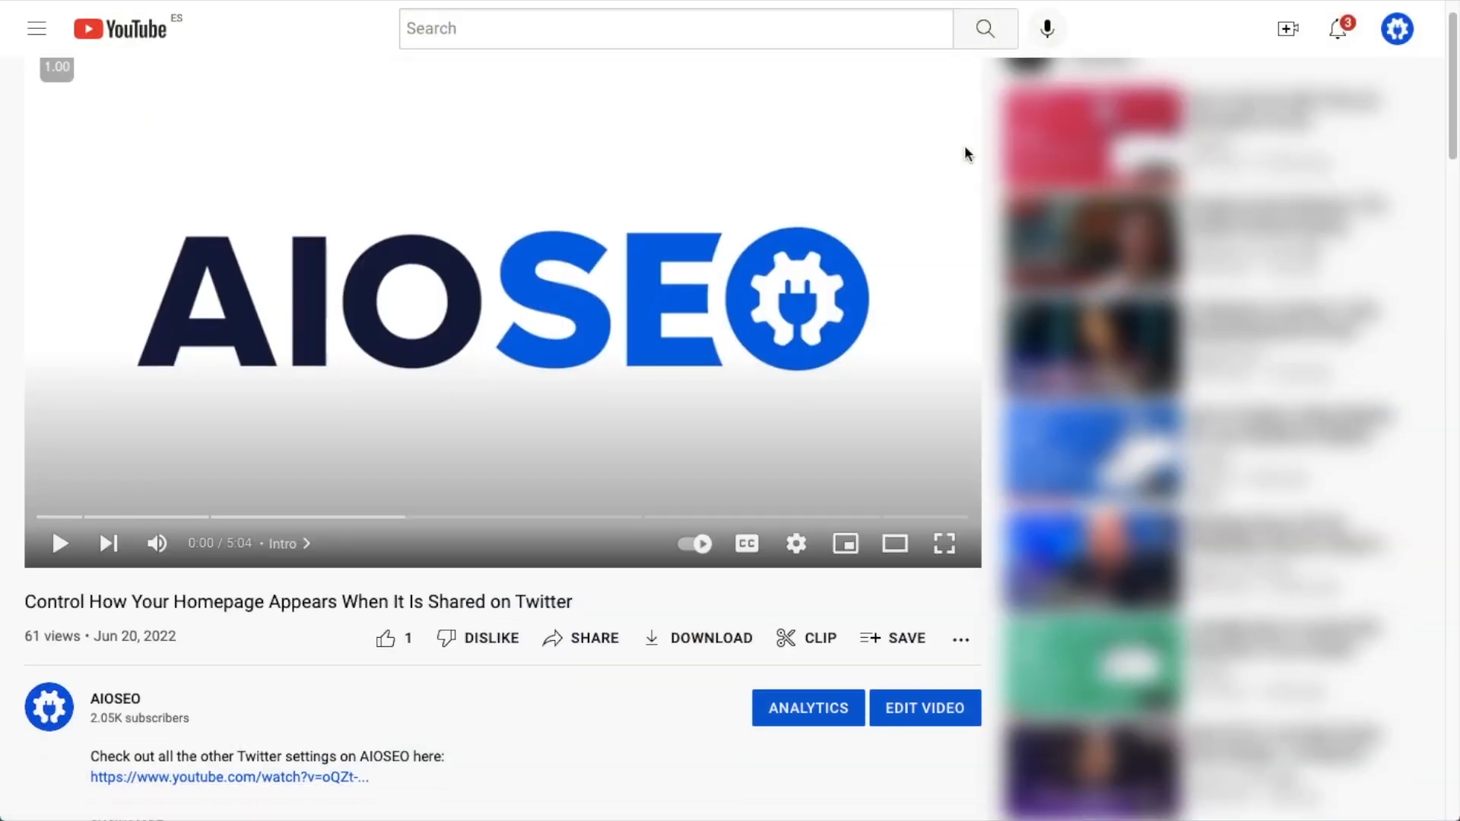
- On YouTube, expand the description of the AIOSEO video about sharing the homepage on Twitter and open its "Grab Your Copy Of All In One SEO" link
scroll(965, 148, down, 5)
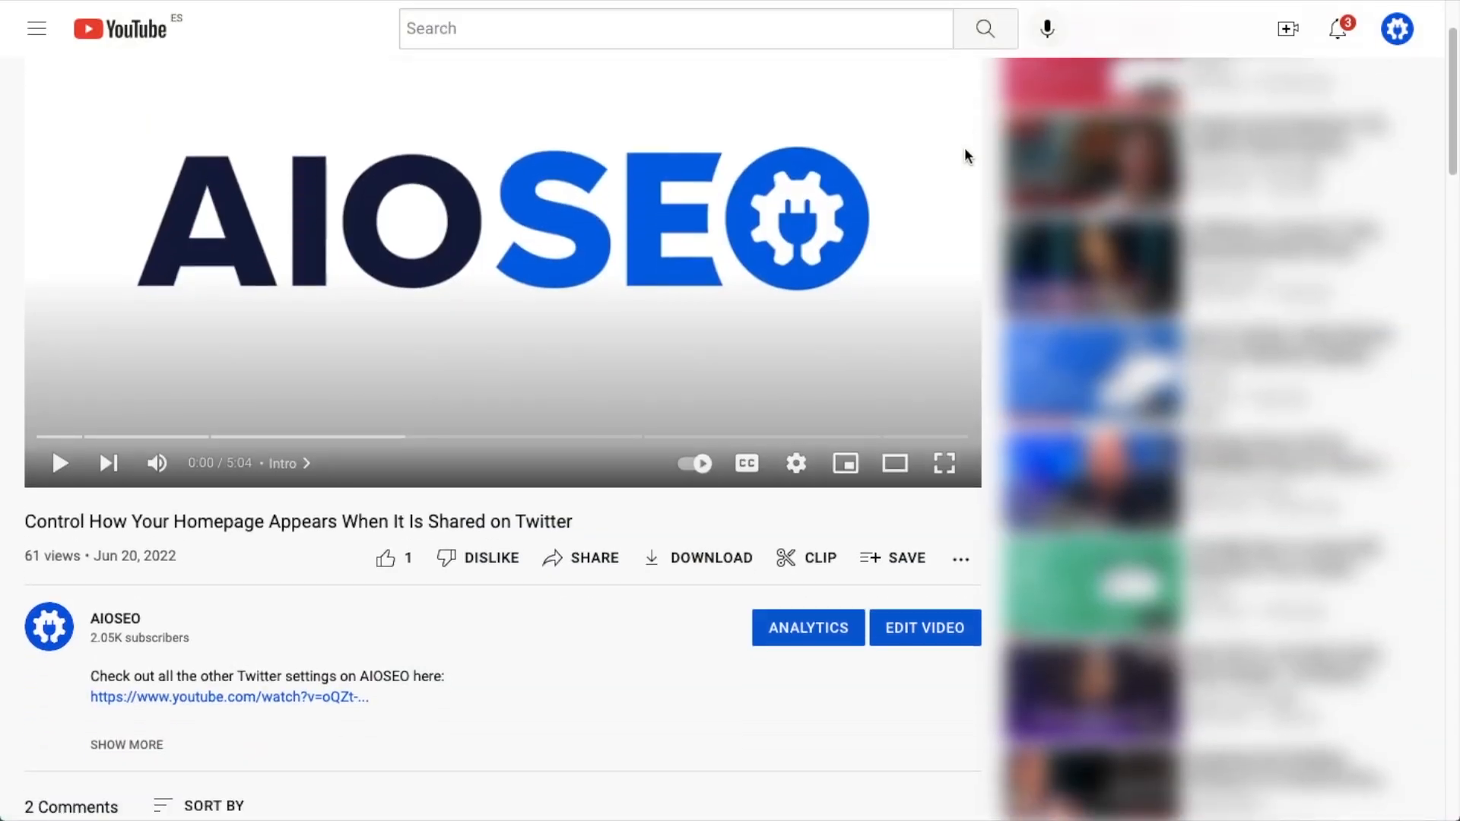
click(147, 500)
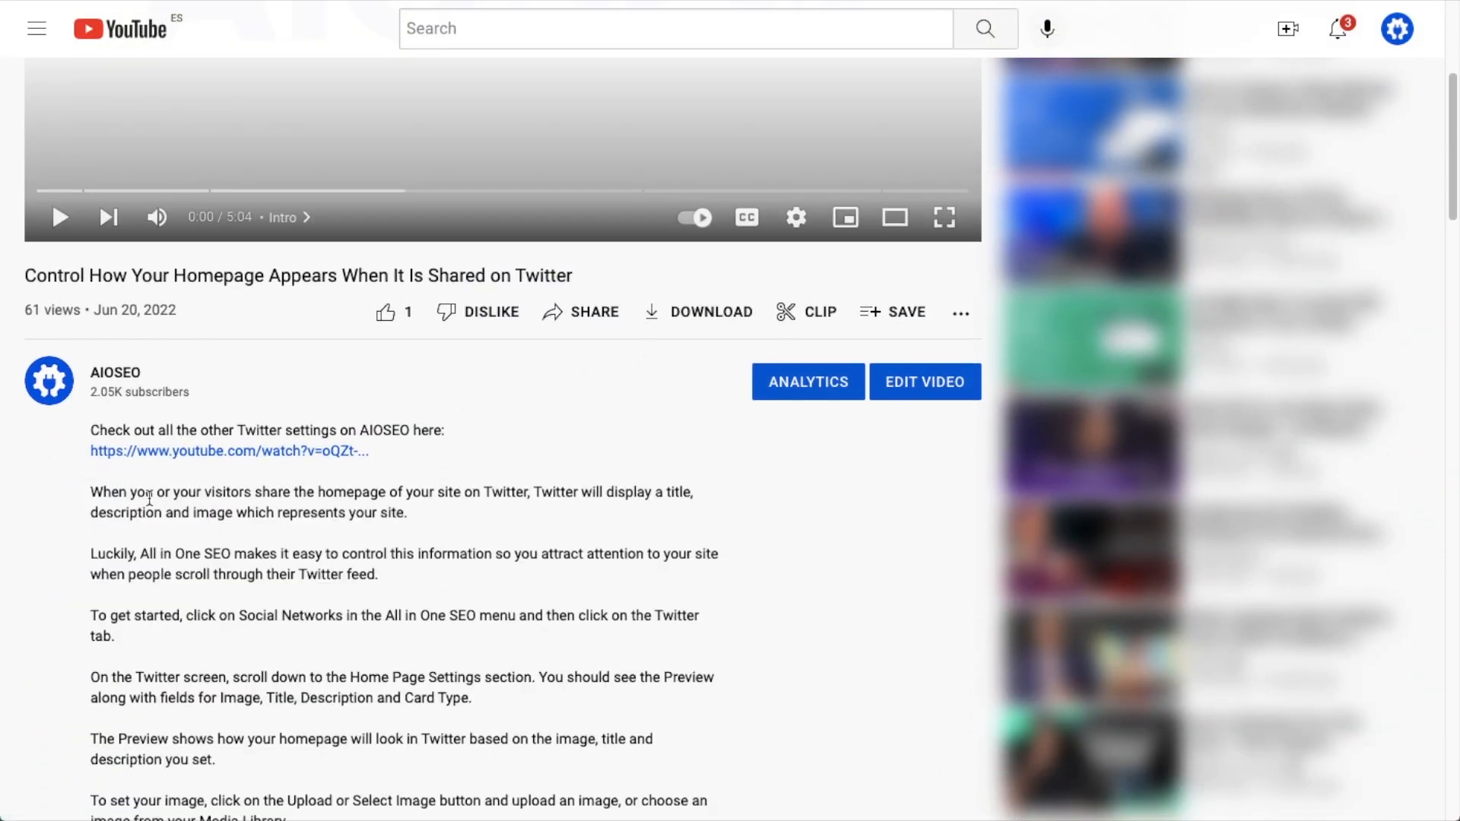
scroll(811, 487, down, 15)
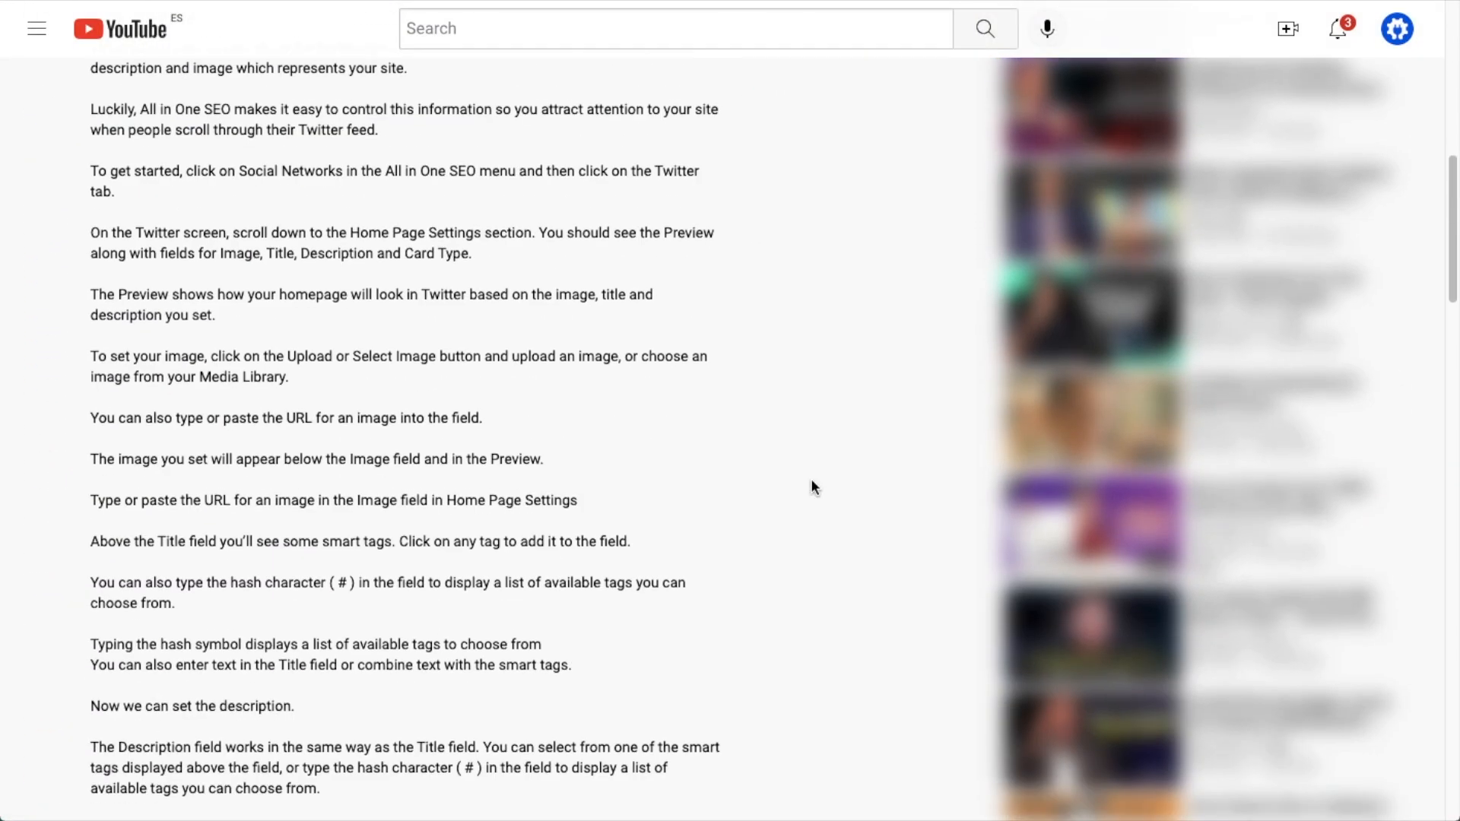
scroll(811, 487, down, 6)
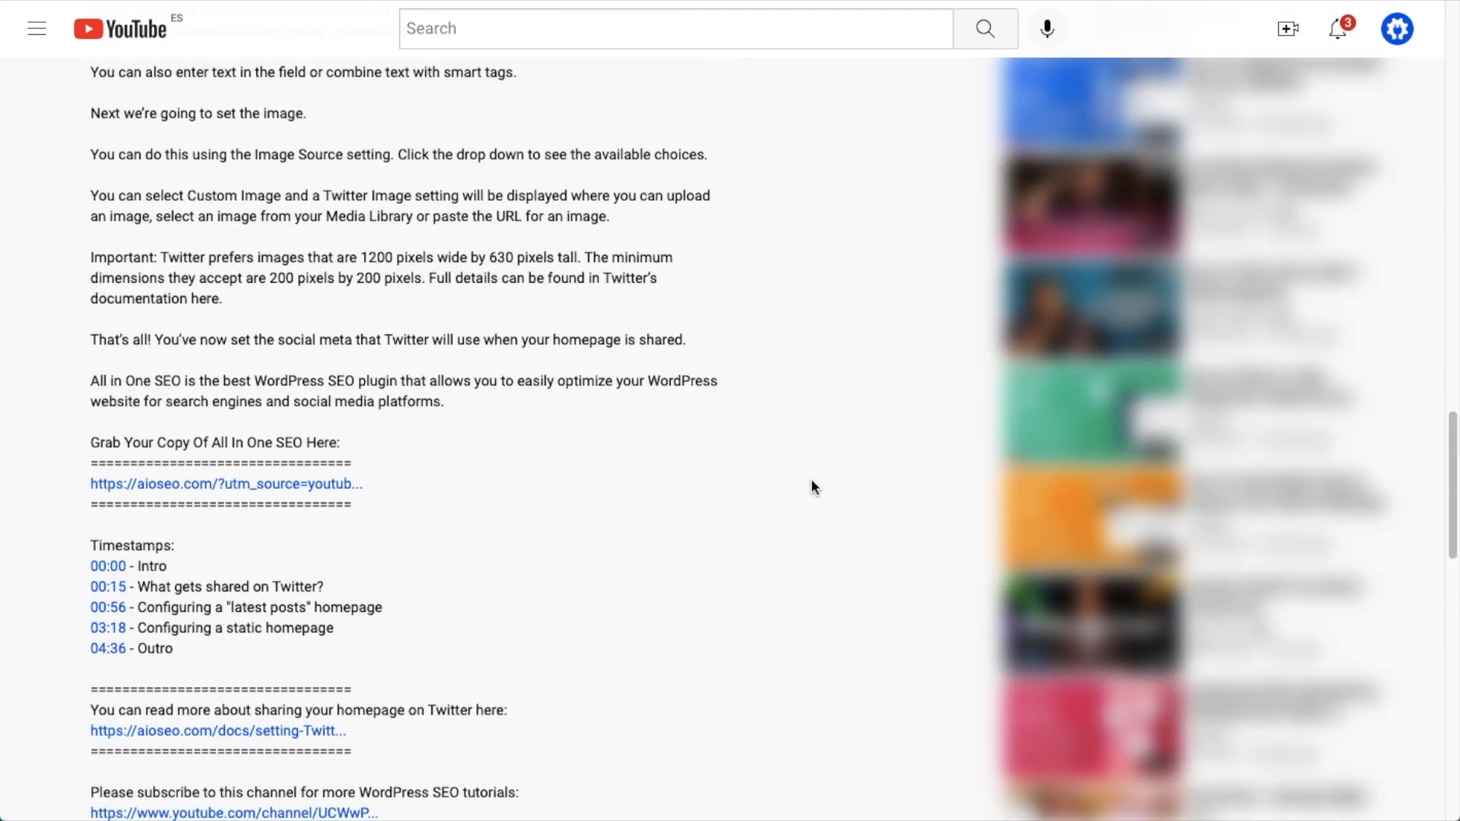
click(284, 487)
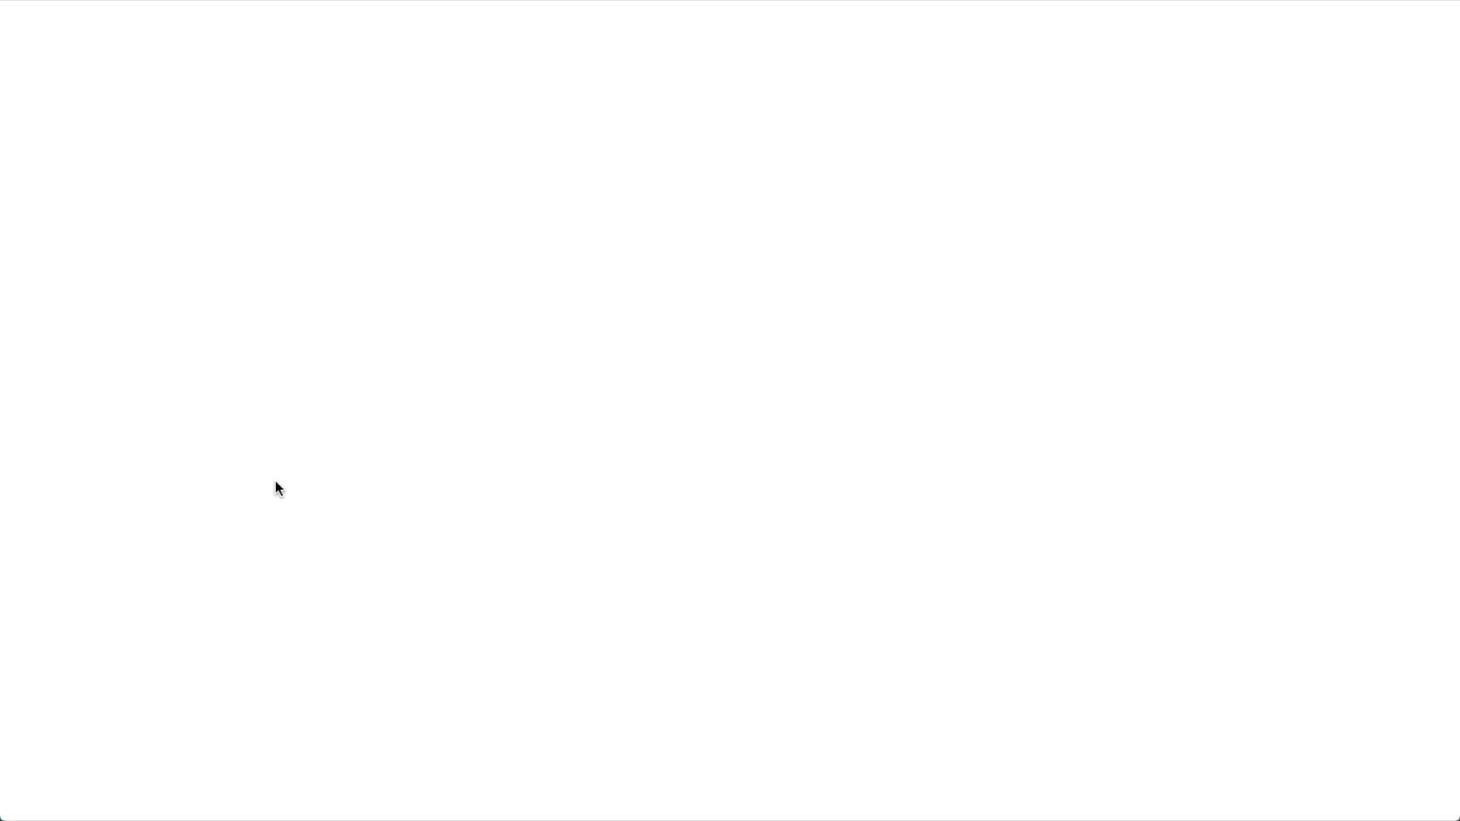